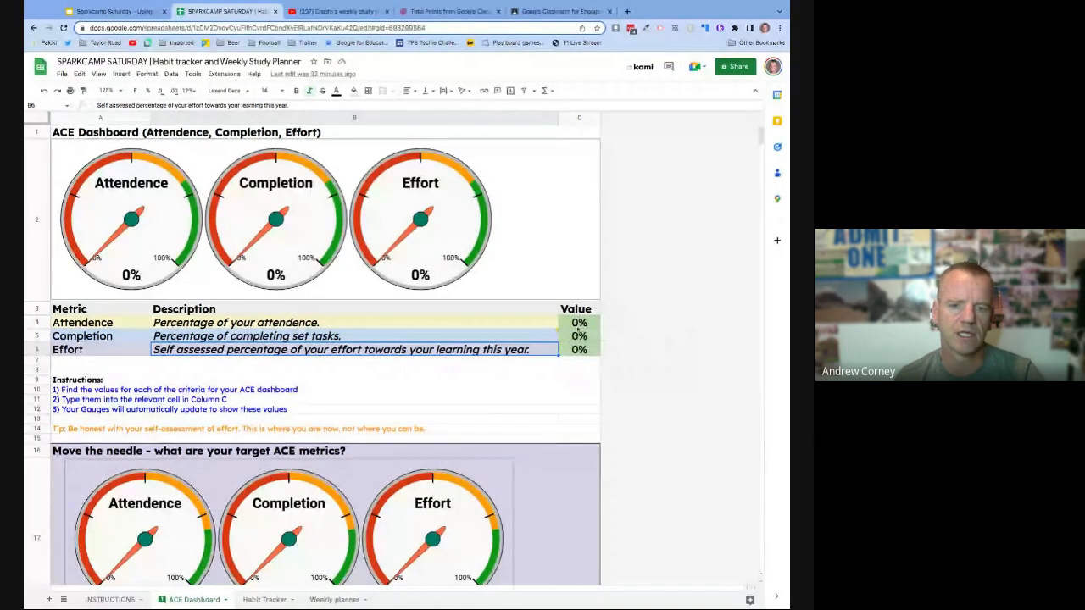
- Set the current Attendence value in the ACE Dashboard to 85%
{"action": "left_click", "coordinate": [579, 322]}
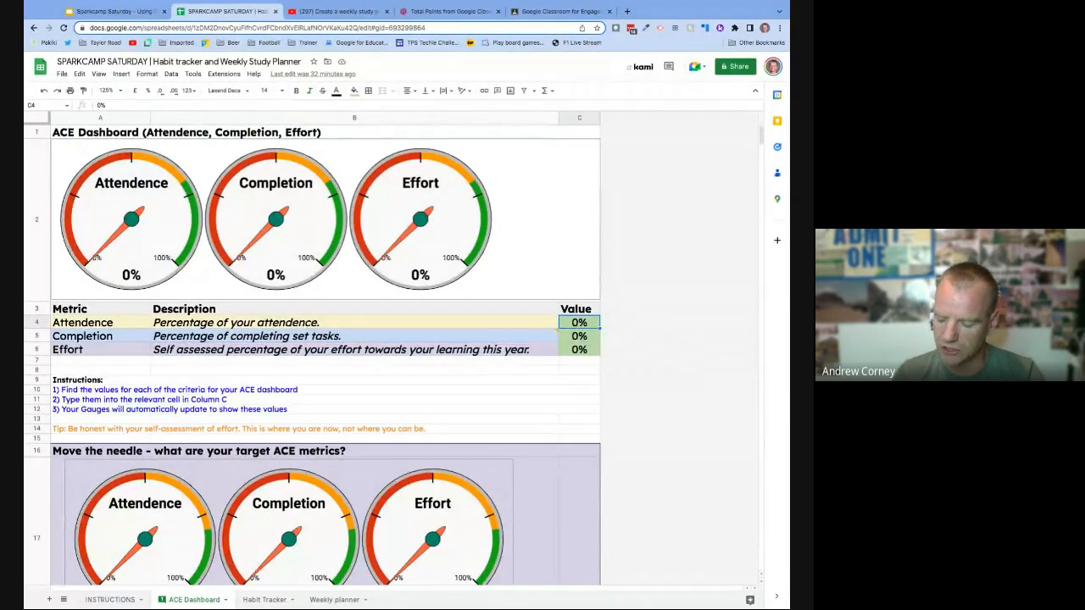
{"action": "type", "text": "85"}
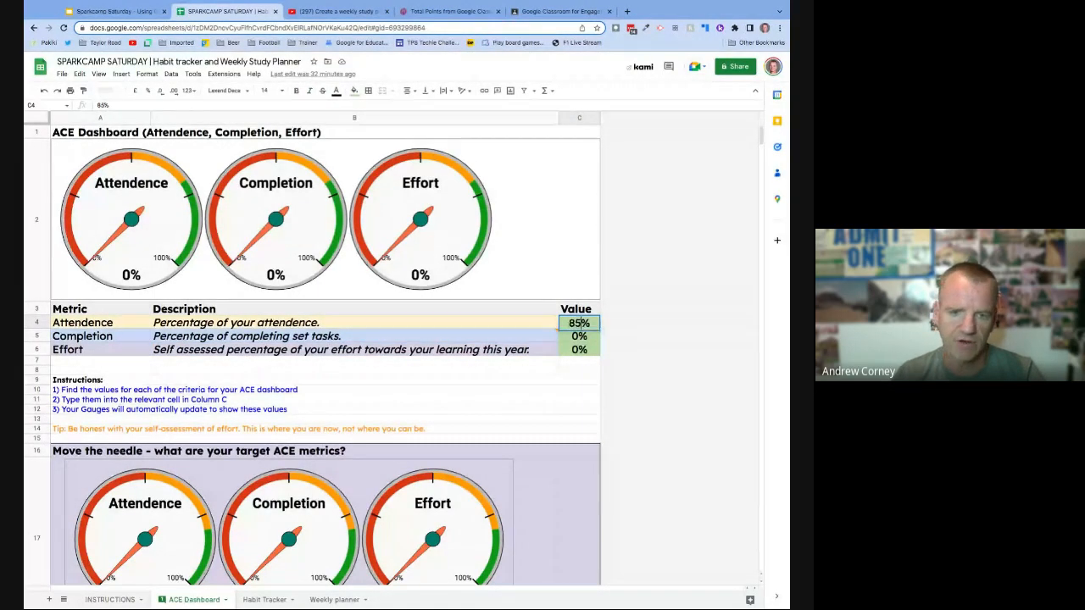
{"action": "key", "text": "Return"}
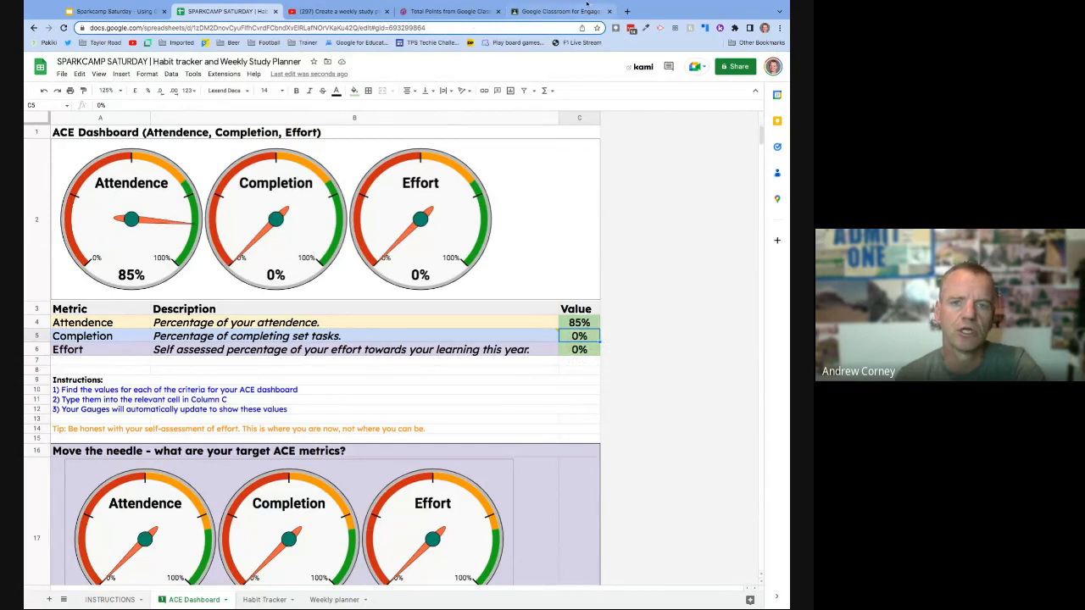
- Switch to Google Classroom and view your own classwork list in the Google Classroom for Engagement class
{"action": "left_click", "coordinate": [574, 12]}
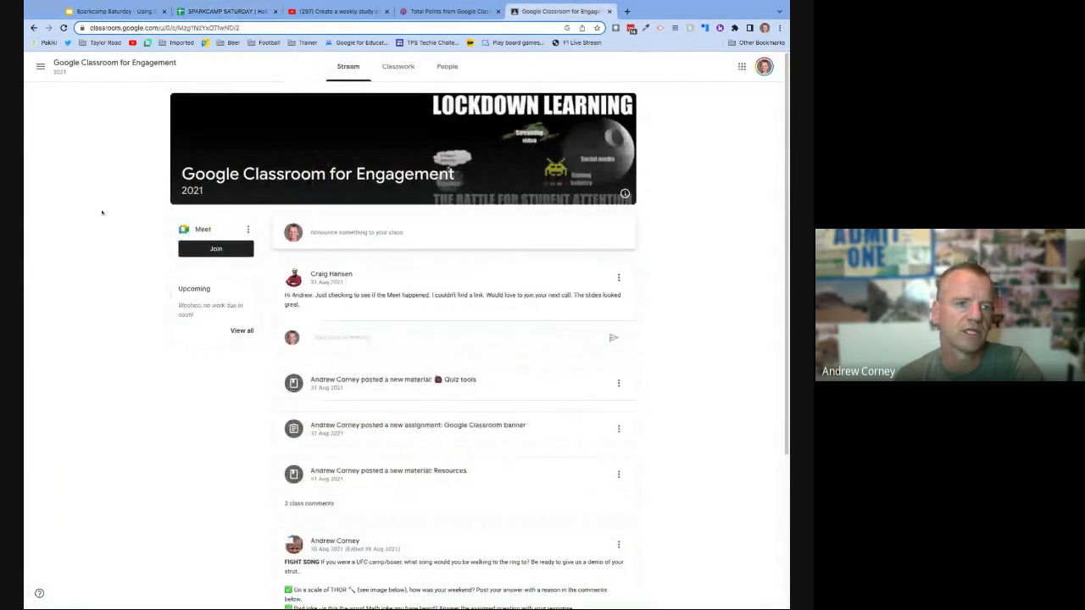
{"action": "left_click", "coordinate": [398, 66]}
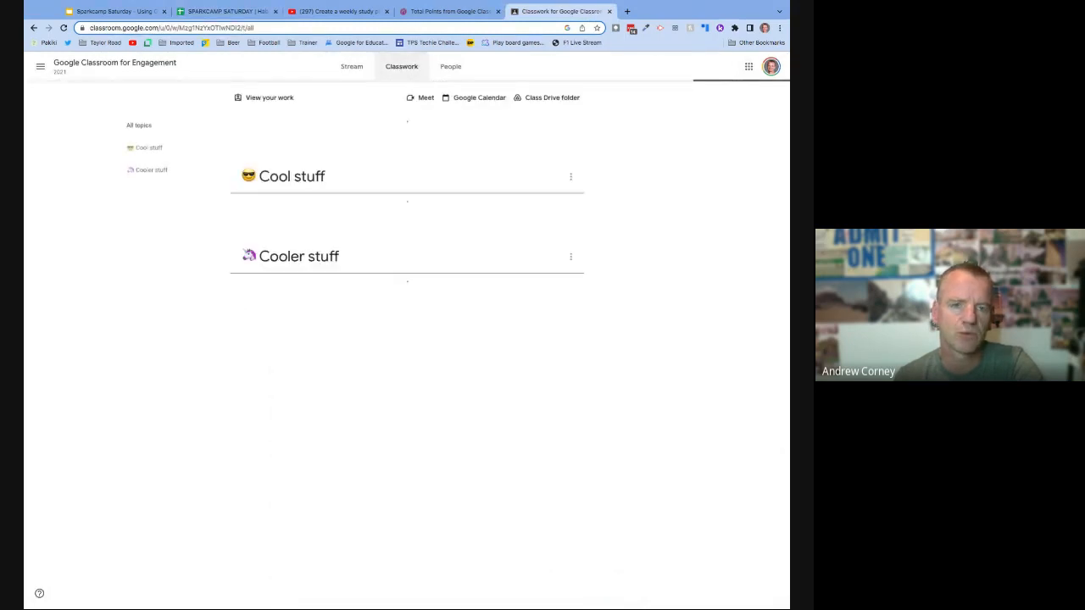
{"action": "left_click", "coordinate": [270, 97]}
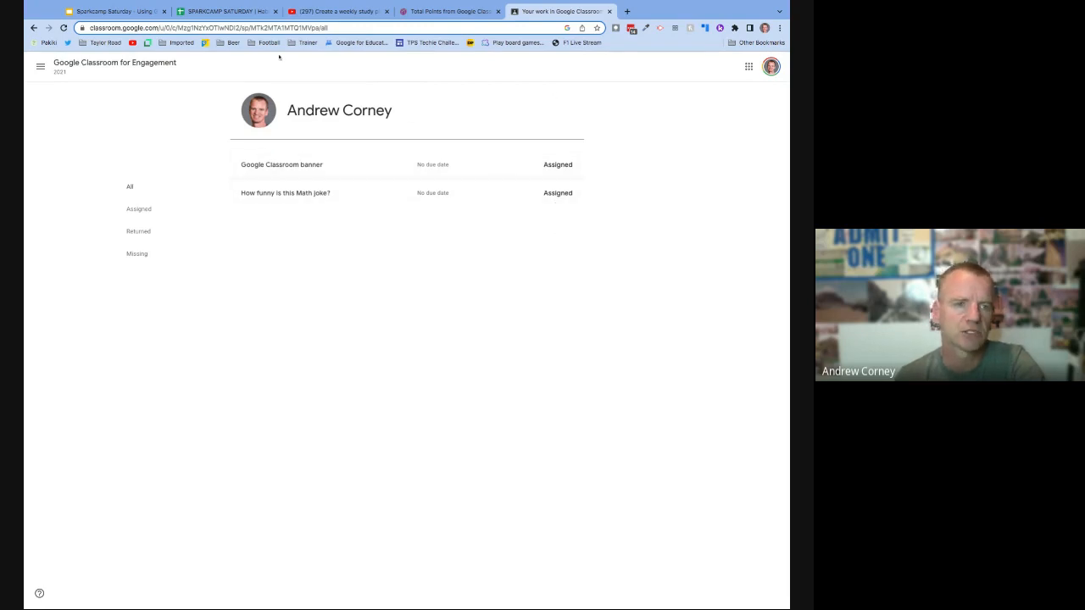
- Return to the habit tracker spreadsheet and set the current Completion value to 70% and Effort to 63%
{"action": "left_click", "coordinate": [218, 12]}
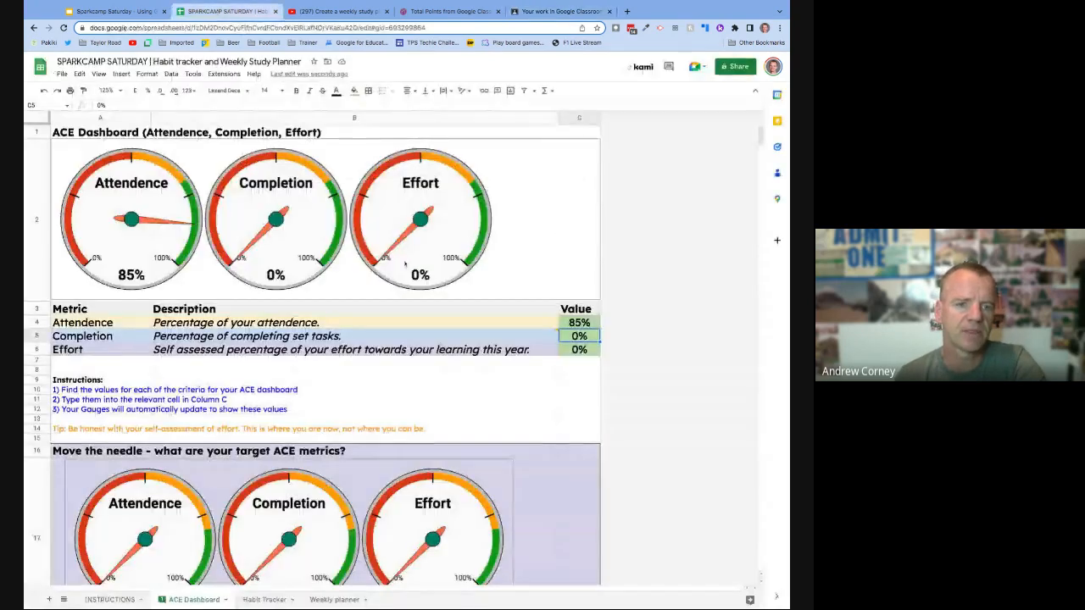
{"action": "type", "text": "70"}
{"action": "key", "text": "Return"}
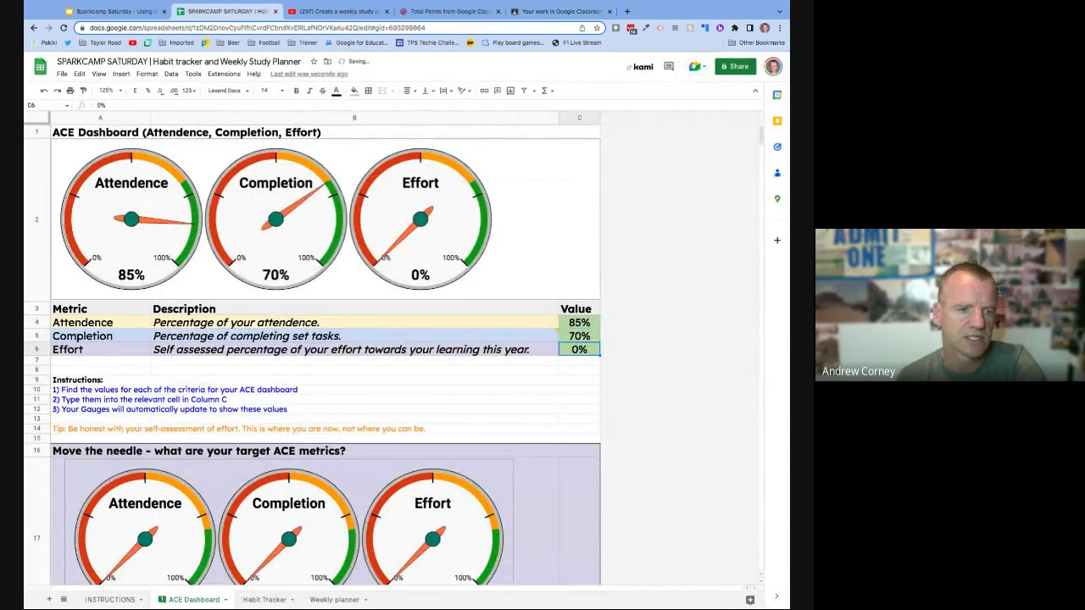
{"action": "left_click", "coordinate": [326, 350]}
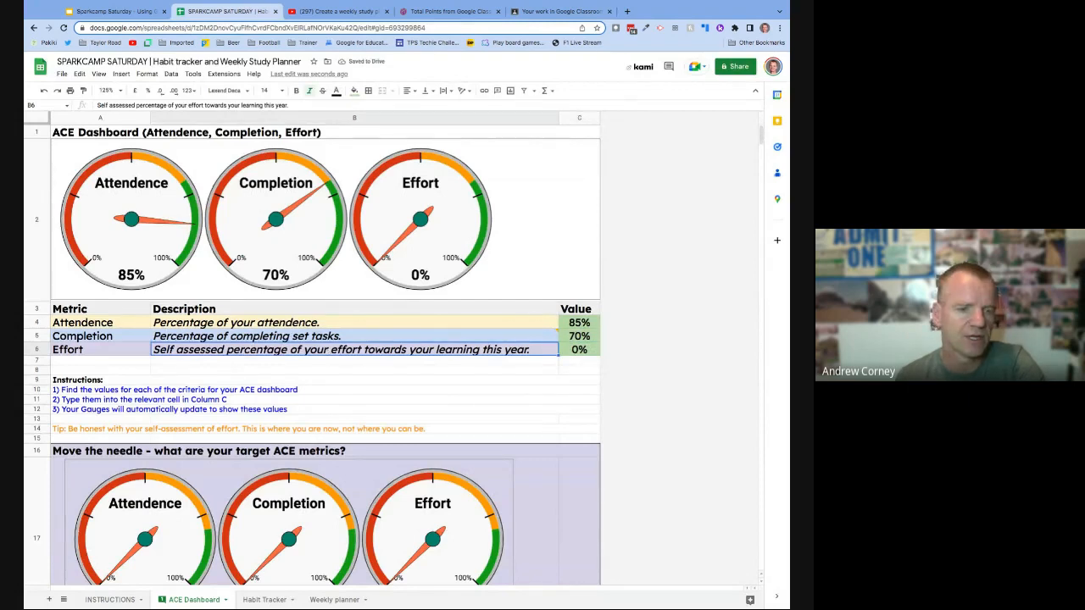
{"action": "left_click", "coordinate": [580, 351]}
{"action": "type", "text": "63"}
{"action": "key", "text": "Return"}
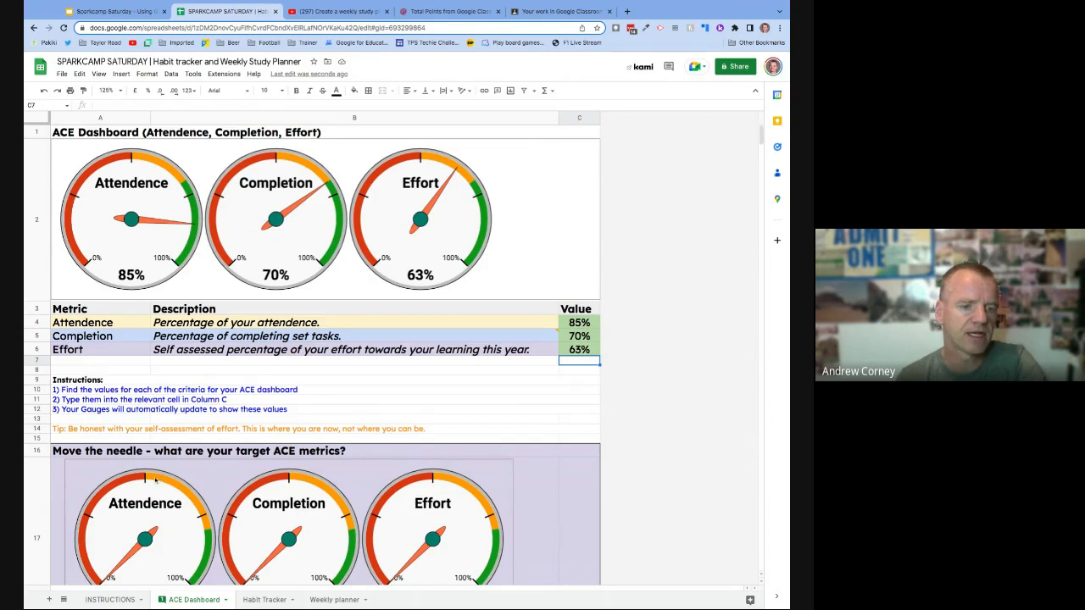
- Enter the target ACE metrics under Move the needle: Attendence 95%, Completion 100% and Effort 90%
{"action": "scroll", "coordinate": [152, 480], "scroll_direction": "down", "scroll_amount": 5}
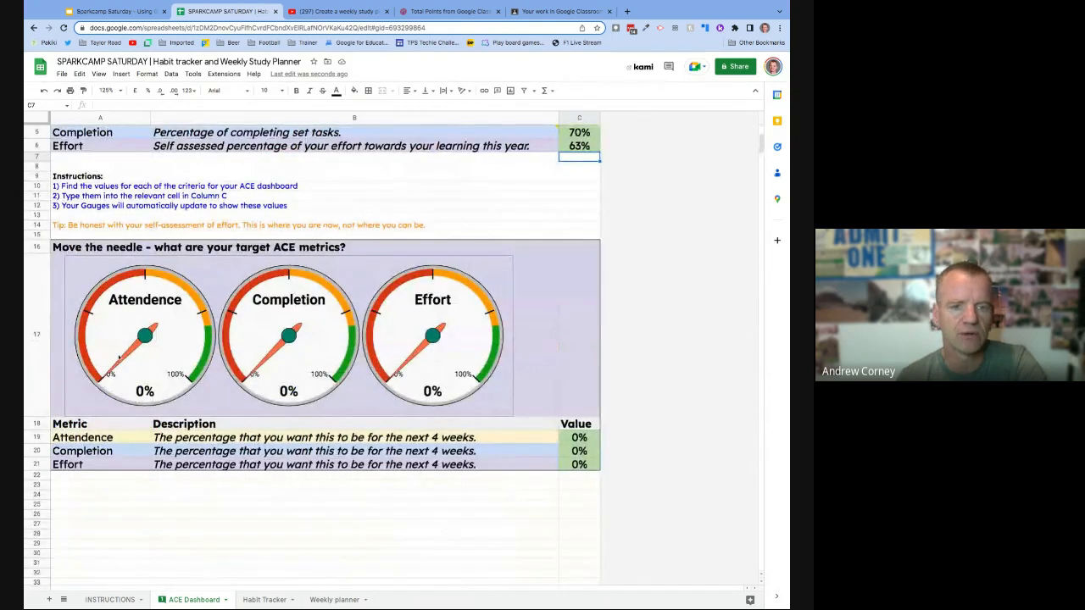
{"action": "scroll", "coordinate": [134, 340], "scroll_direction": "up", "scroll_amount": 1}
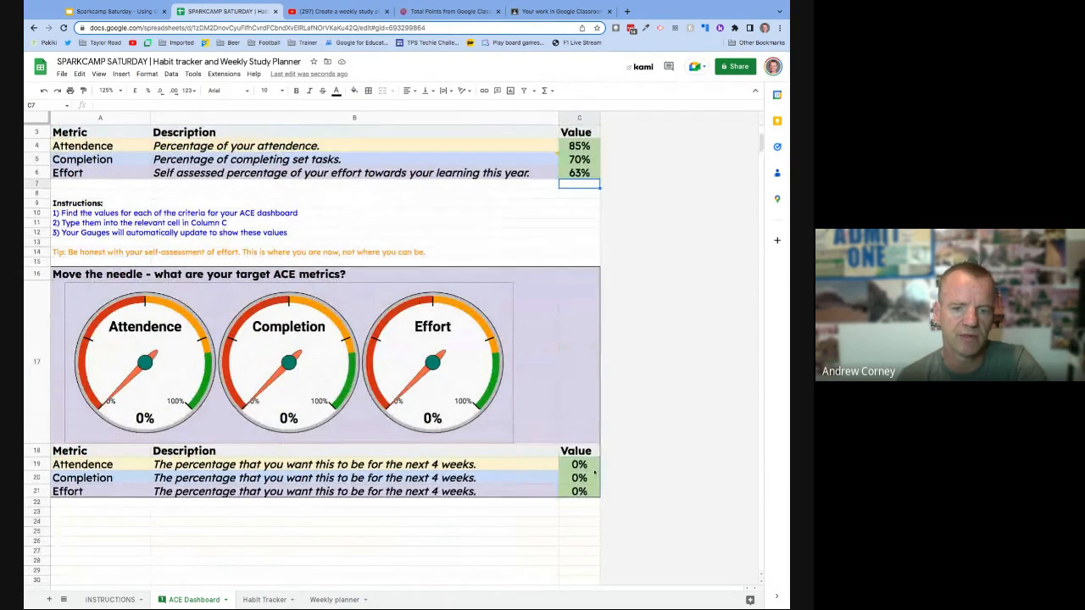
{"action": "left_click", "coordinate": [584, 465]}
{"action": "type", "text": "95"}
{"action": "key", "text": "Return"}
{"action": "type", "text": "100"}
{"action": "key", "text": "Return"}
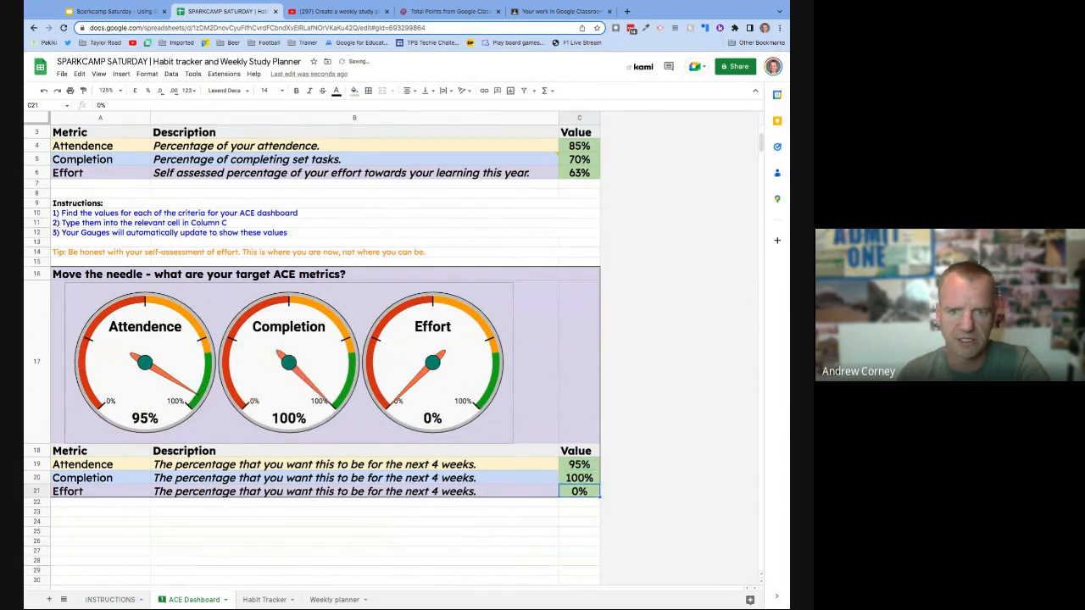
{"action": "type", "text": "90"}
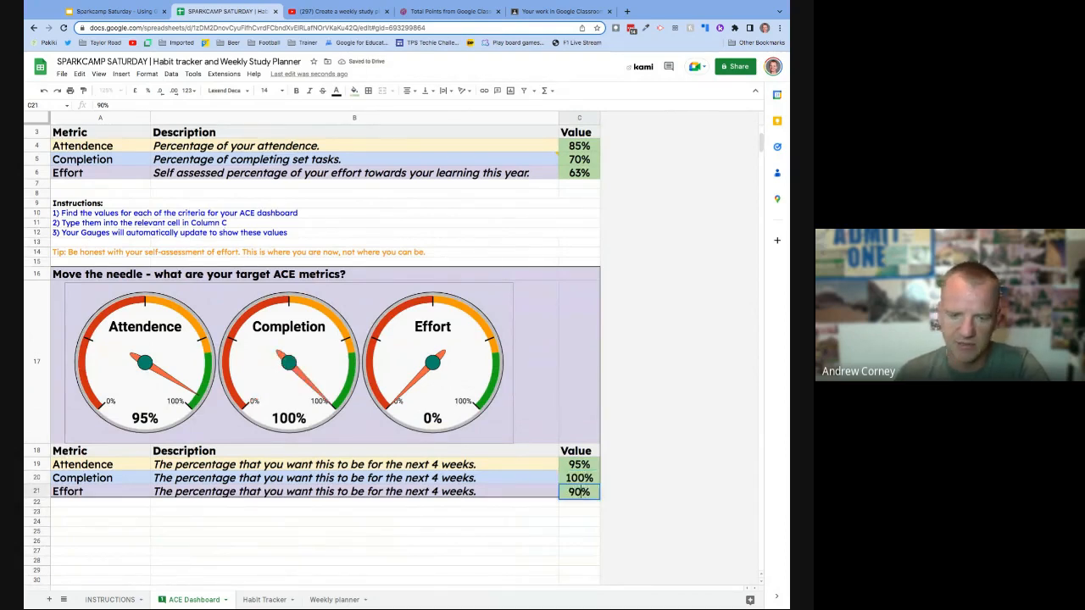
{"action": "key", "text": "Return"}
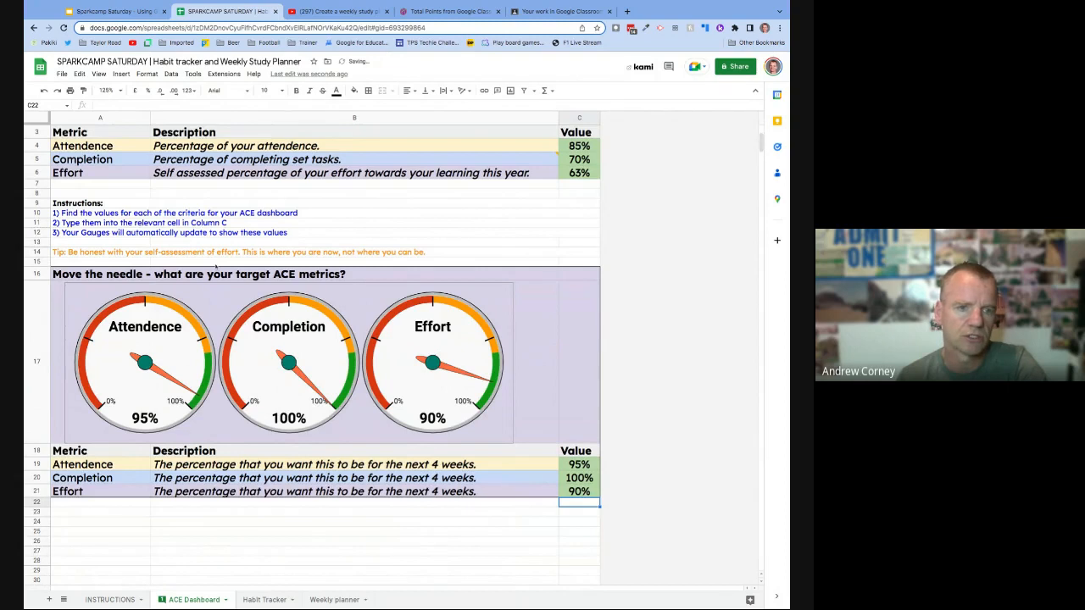
{"action": "scroll", "coordinate": [200, 241], "scroll_direction": "up", "scroll_amount": 5}
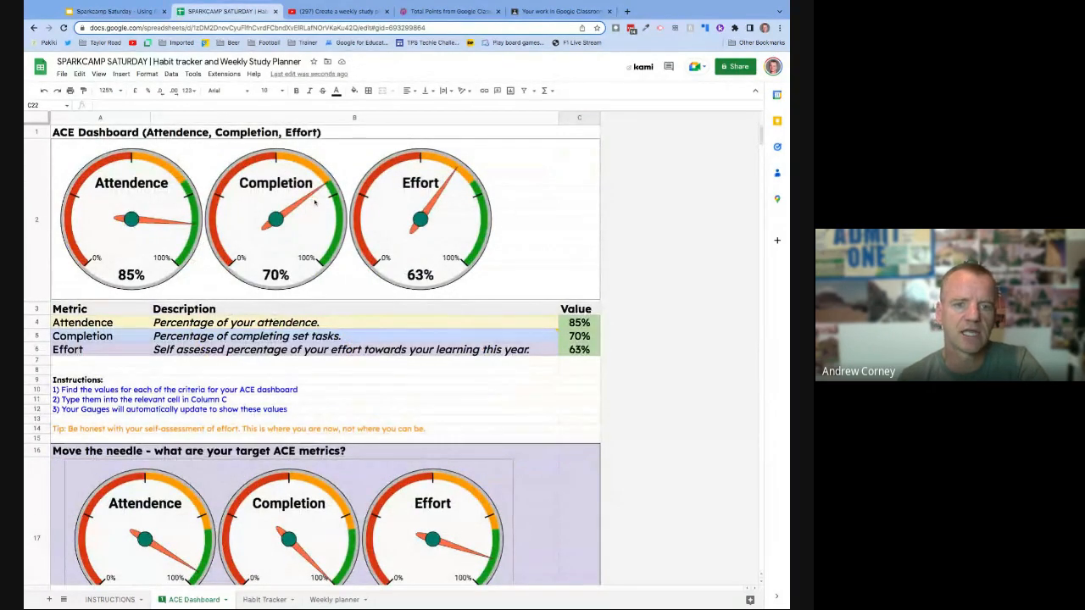
{"action": "left_click", "coordinate": [548, 184]}
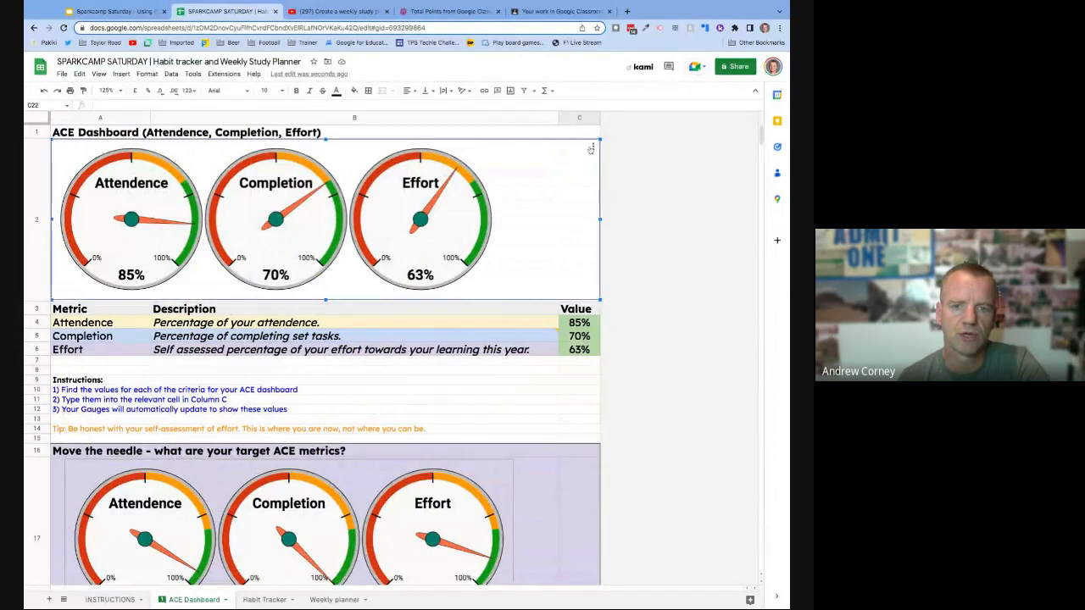
{"action": "left_click", "coordinate": [511, 92]}
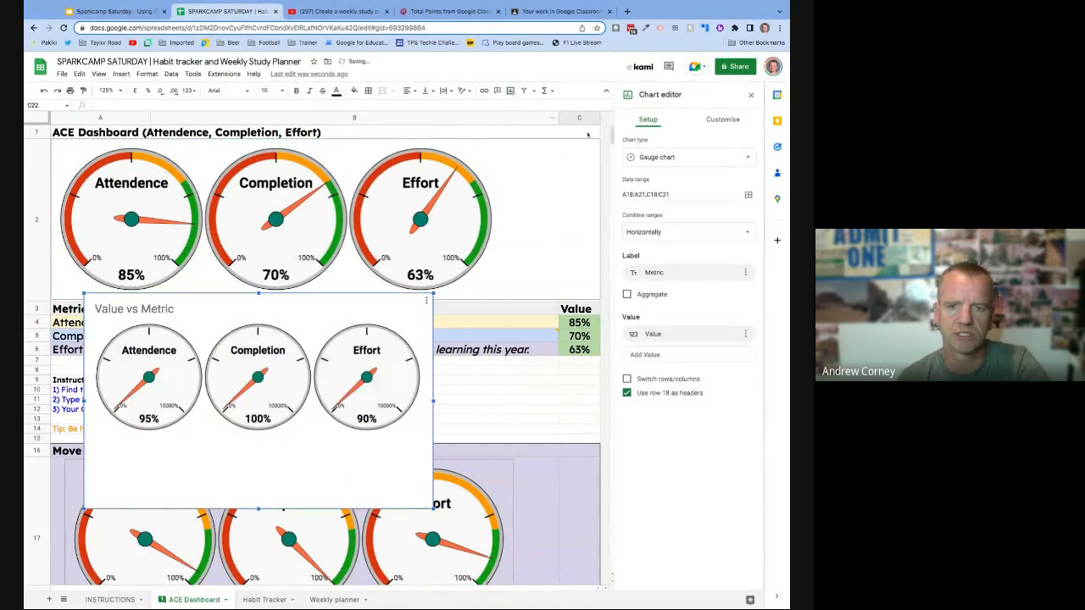
{"action": "left_click", "coordinate": [427, 300]}
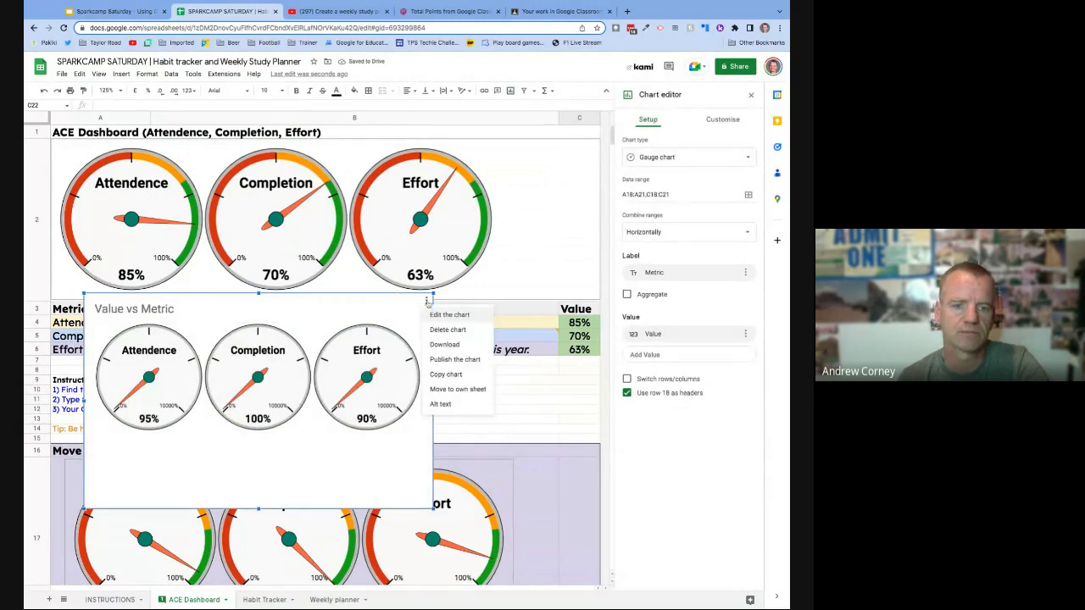
{"action": "left_click", "coordinate": [447, 330]}
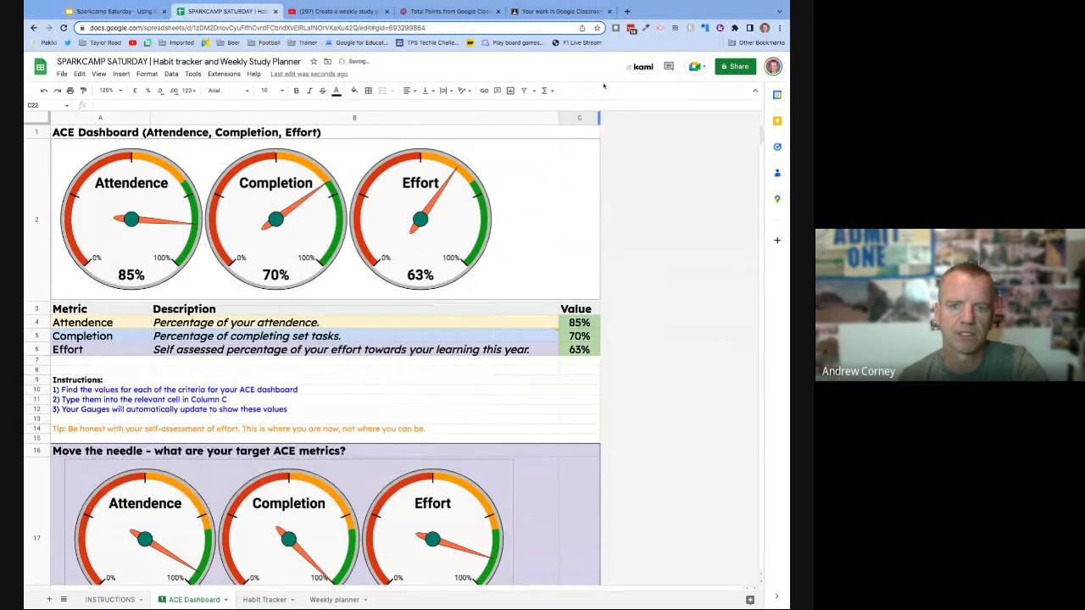
- Edit the upper ACE Dashboard chart and apply the suggested Value vs Metric gauge chart with data range A18:A21,C18:C21
{"action": "left_click", "coordinate": [593, 147]}
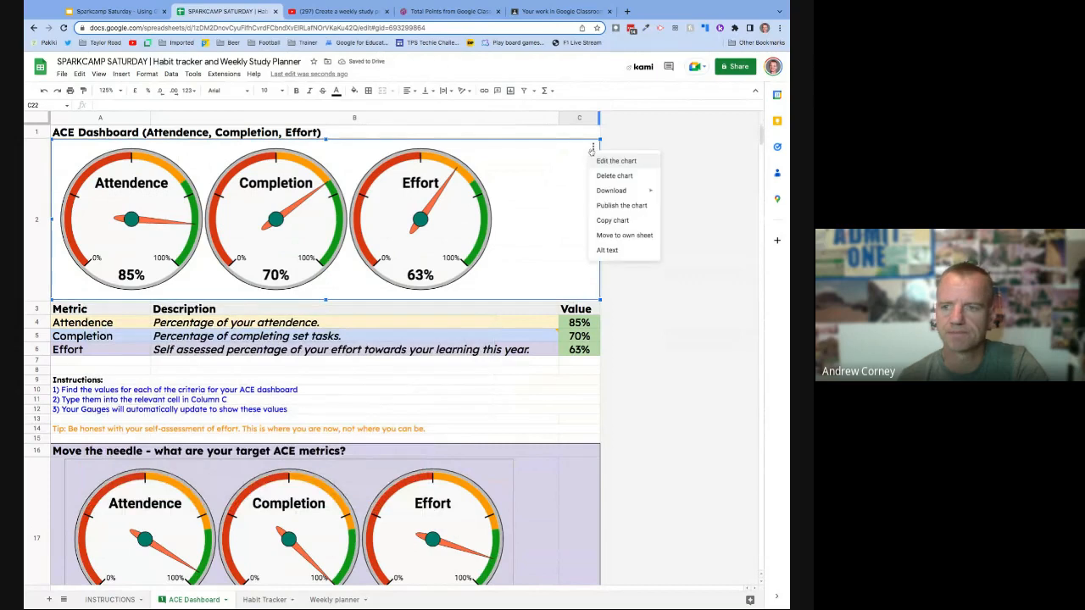
{"action": "left_click", "coordinate": [598, 162]}
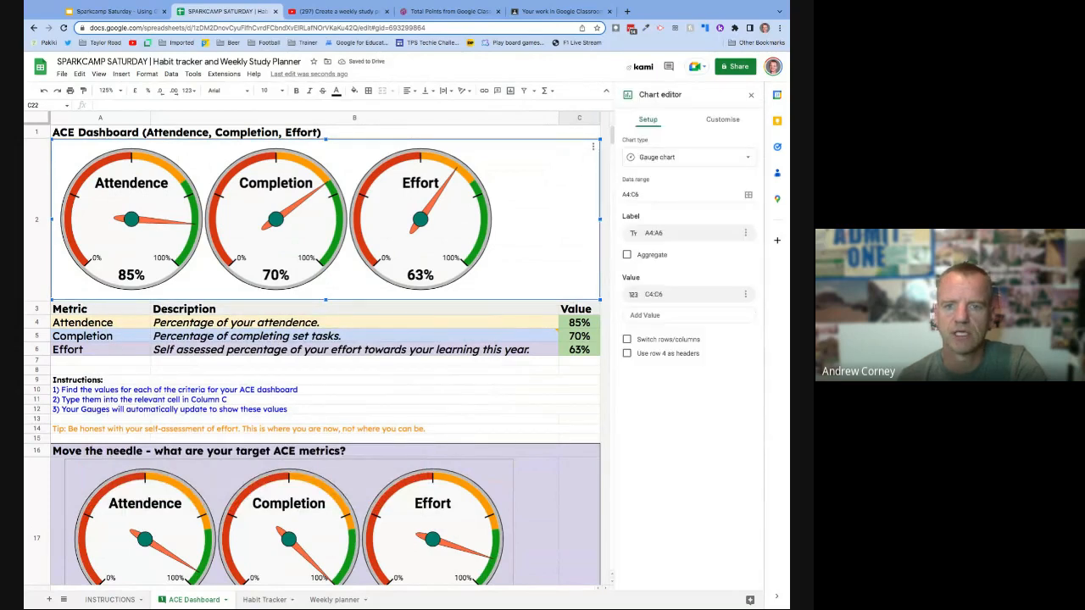
{"action": "left_click", "coordinate": [752, 160]}
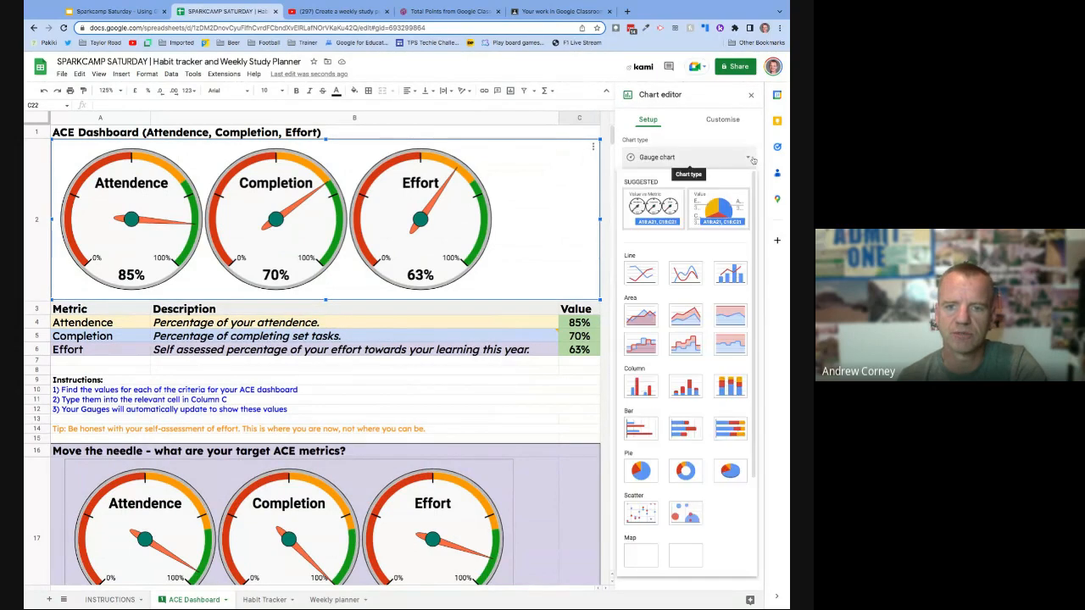
{"action": "left_click", "coordinate": [651, 209]}
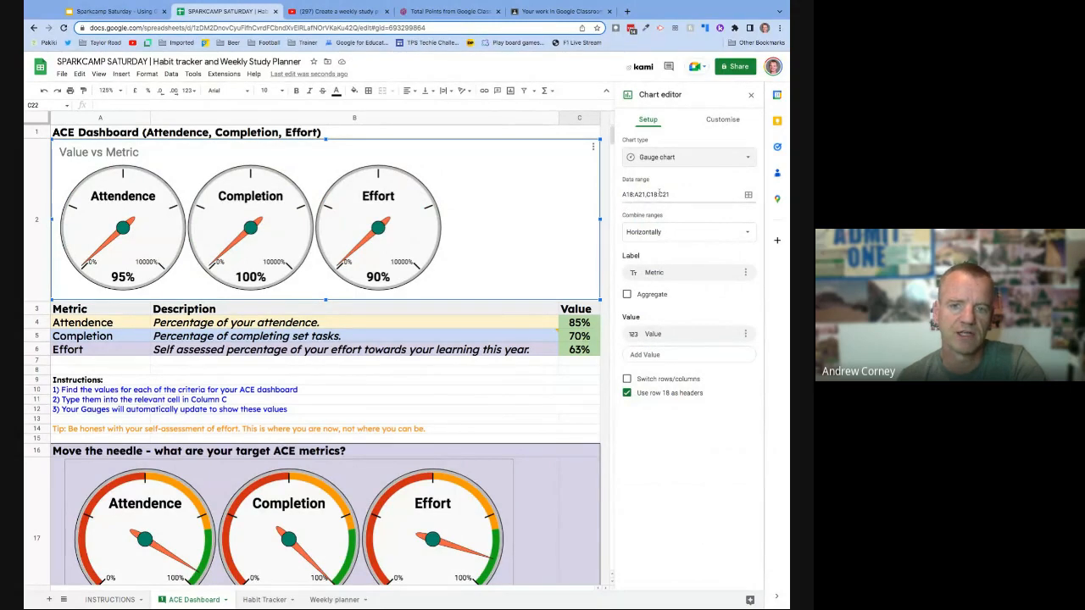
{"action": "left_click_drag", "start_coordinate": [650, 195], "coordinate": [668, 195]}
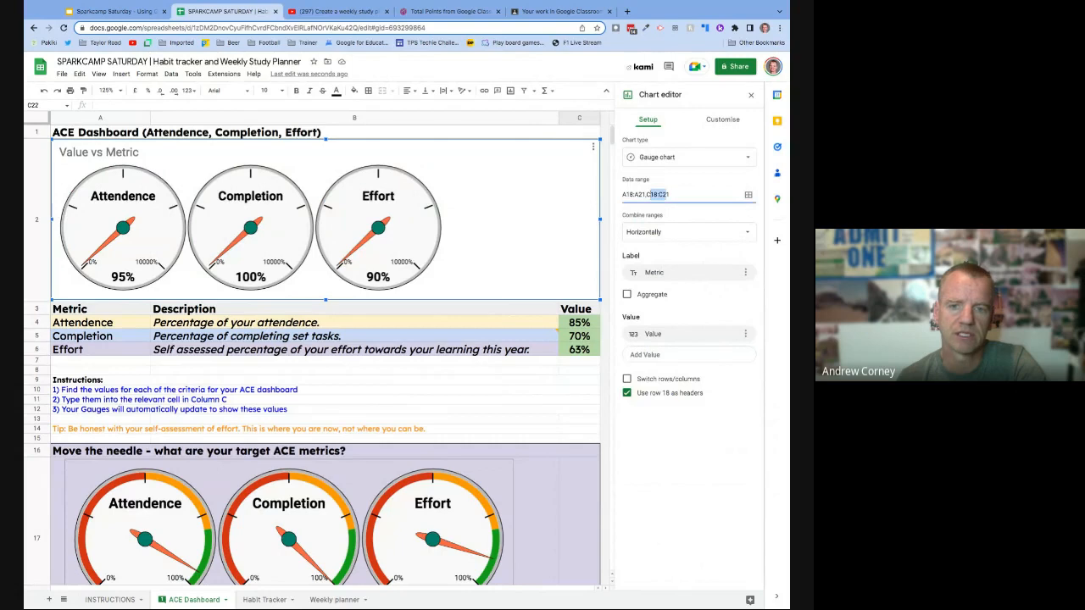
- Style the upper gauge chart with a yellow background and a blue chart border
{"action": "left_click", "coordinate": [733, 120]}
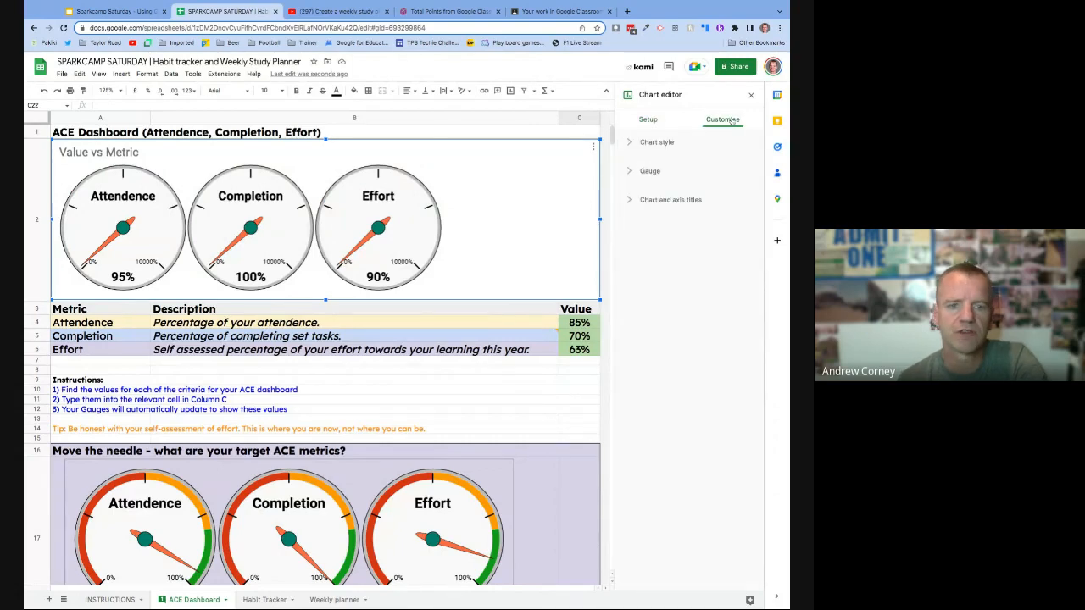
{"action": "left_click", "coordinate": [666, 144]}
{"action": "left_click", "coordinate": [648, 180]}
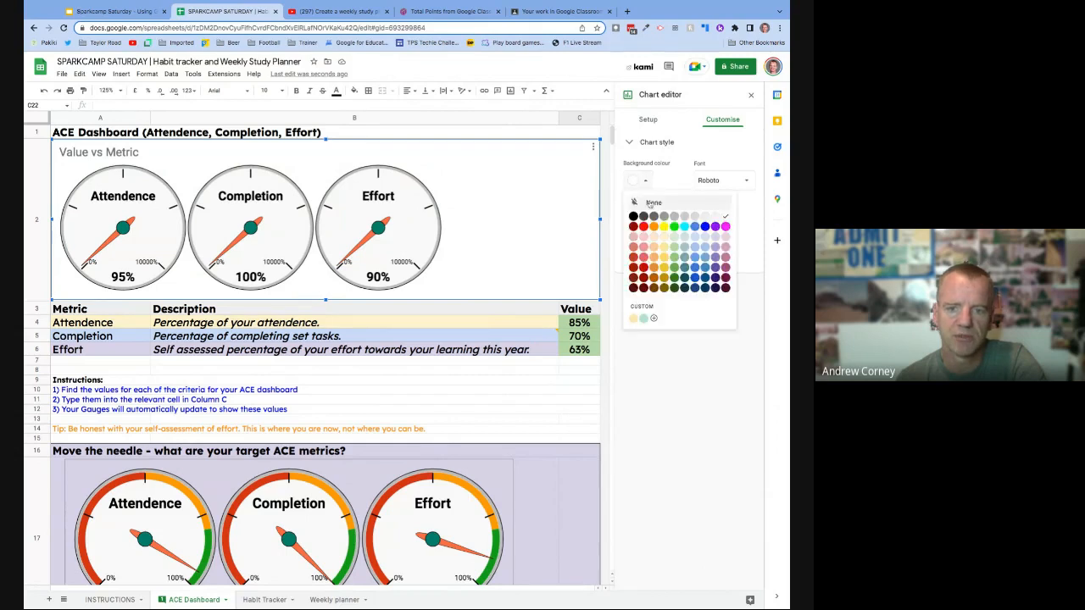
{"action": "left_click", "coordinate": [664, 227]}
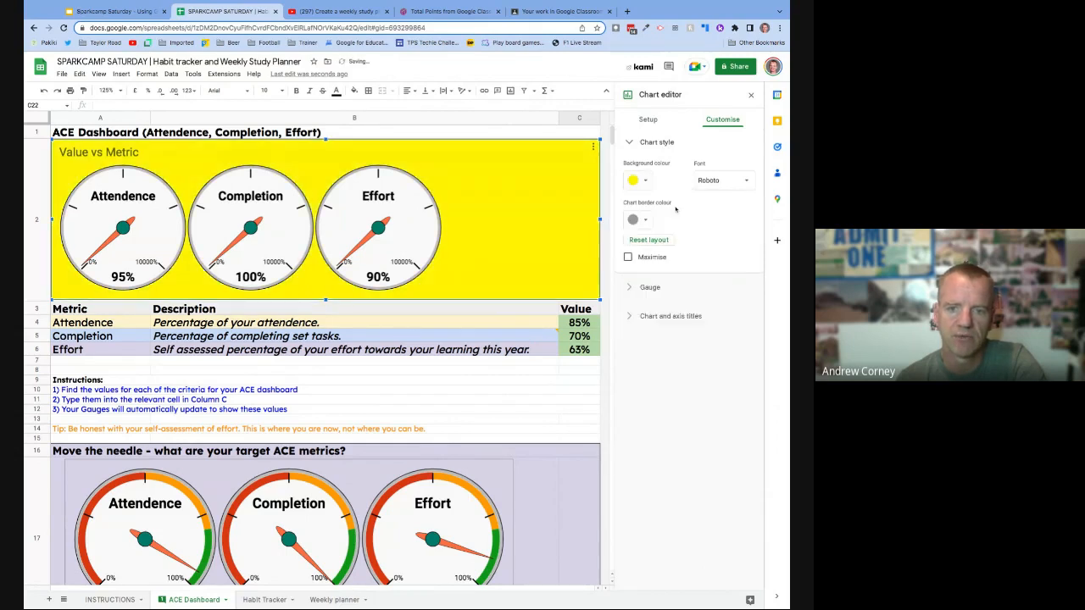
{"action": "left_click", "coordinate": [646, 221]}
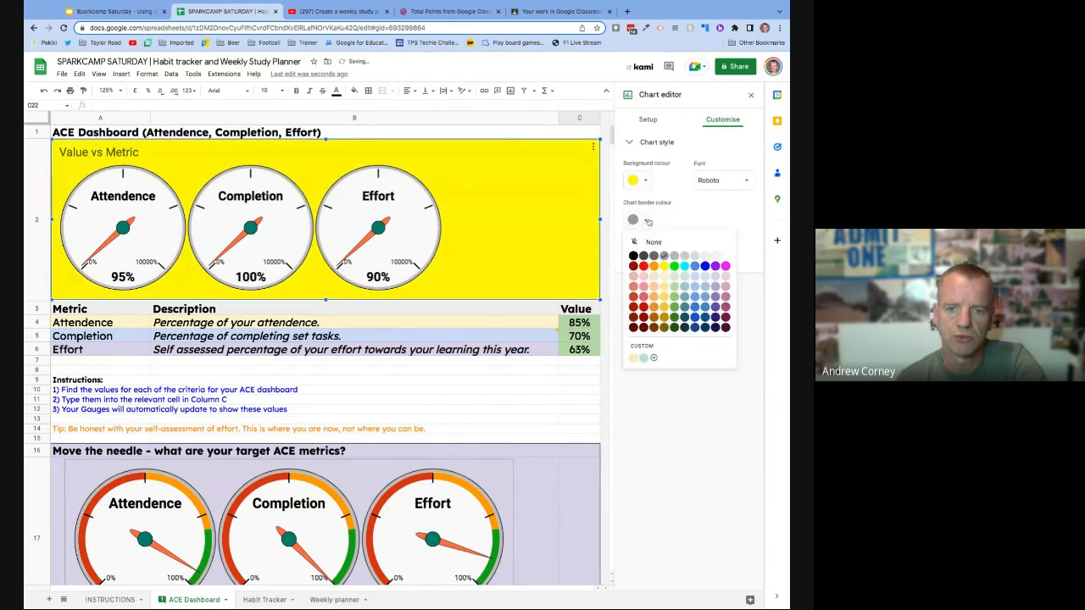
{"action": "left_click", "coordinate": [705, 266]}
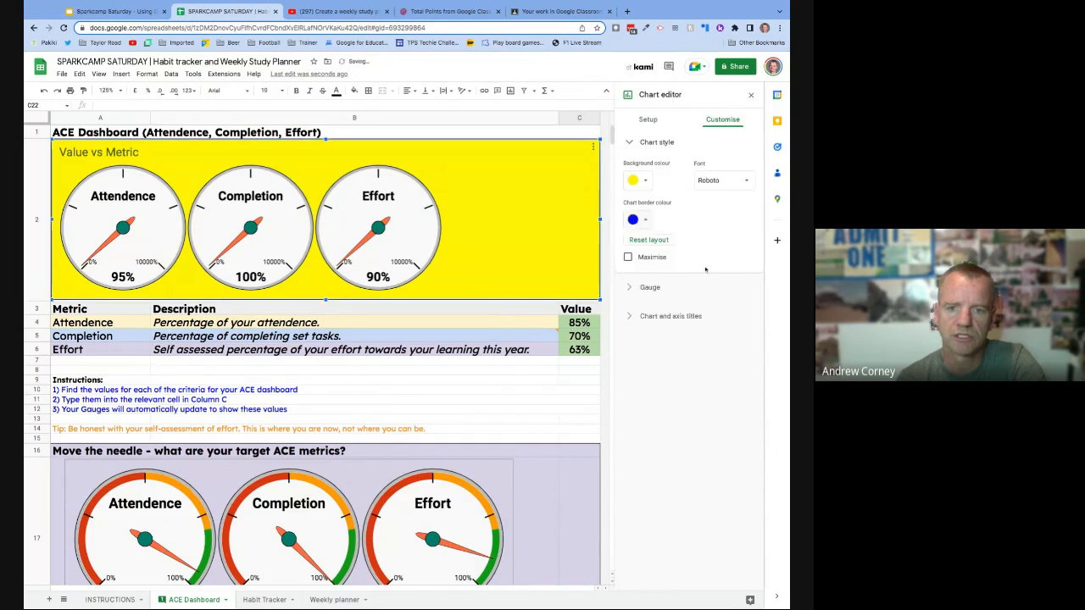
- Set the maximum of the upper chart's gauge range to 1
{"action": "left_click", "coordinate": [644, 287]}
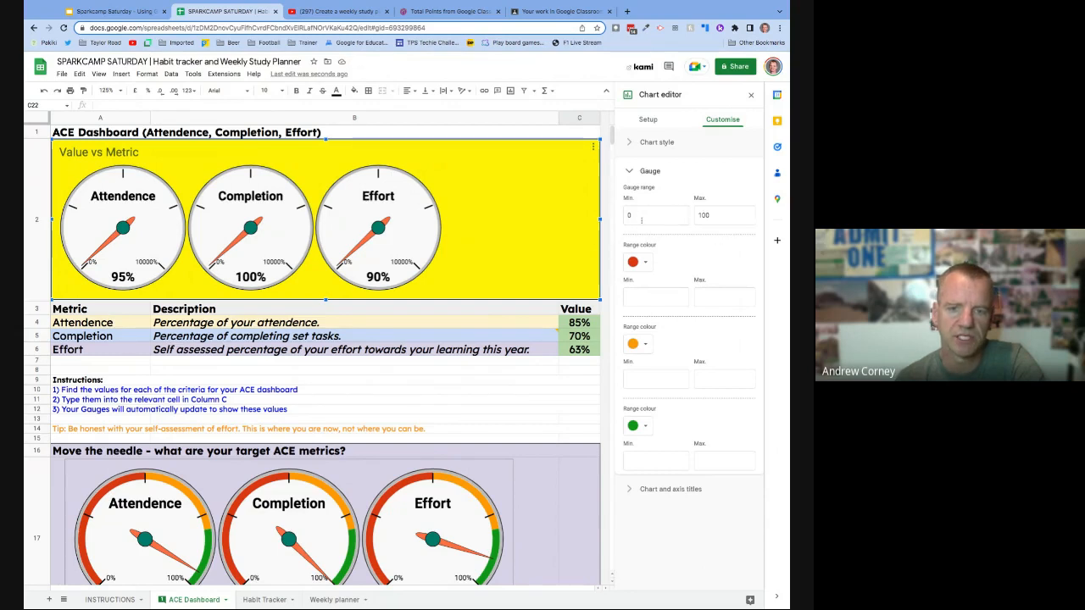
{"action": "left_click", "coordinate": [713, 216]}
{"action": "left_click", "coordinate": [713, 216]}
{"action": "key", "text": "BackSpace"}
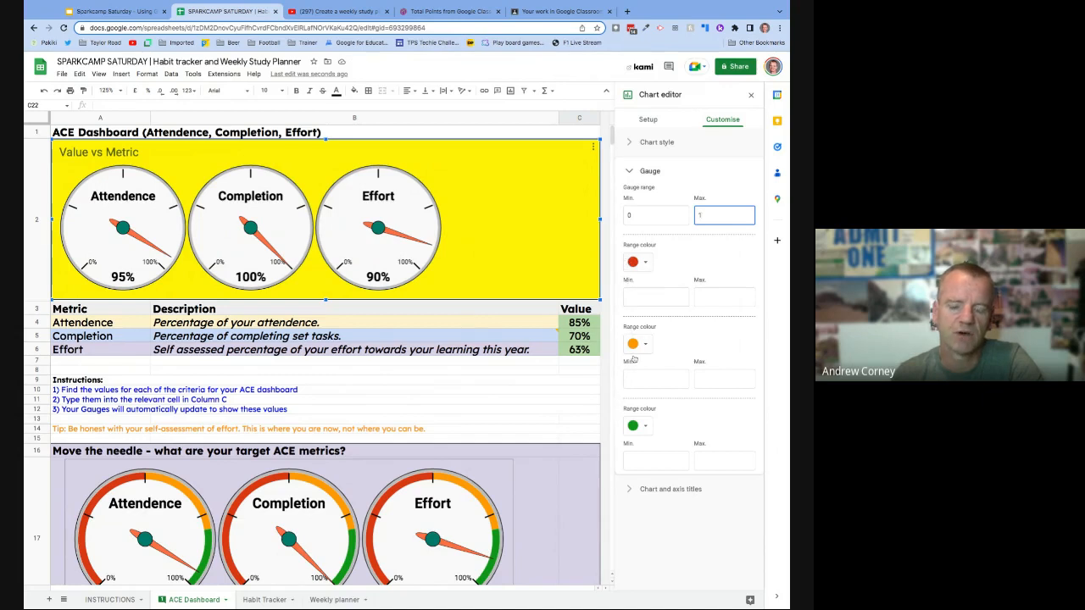
- Set the red colour range of the gauges to a minimum of 0 and a maximum of 0.5
{"action": "left_click", "coordinate": [630, 298]}
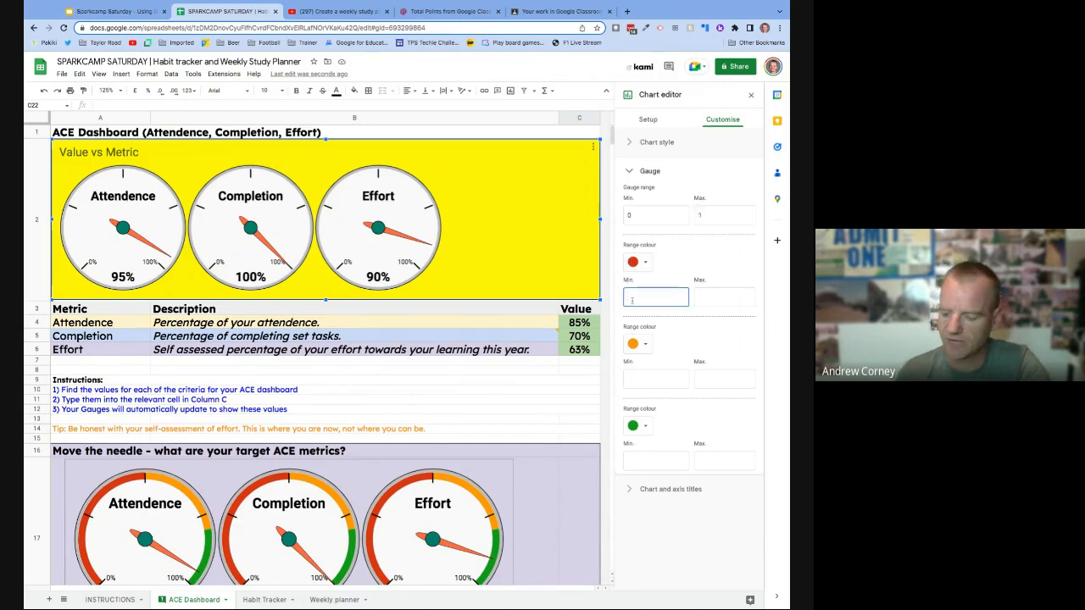
{"action": "type", "text": "0"}
{"action": "left_click", "coordinate": [724, 297]}
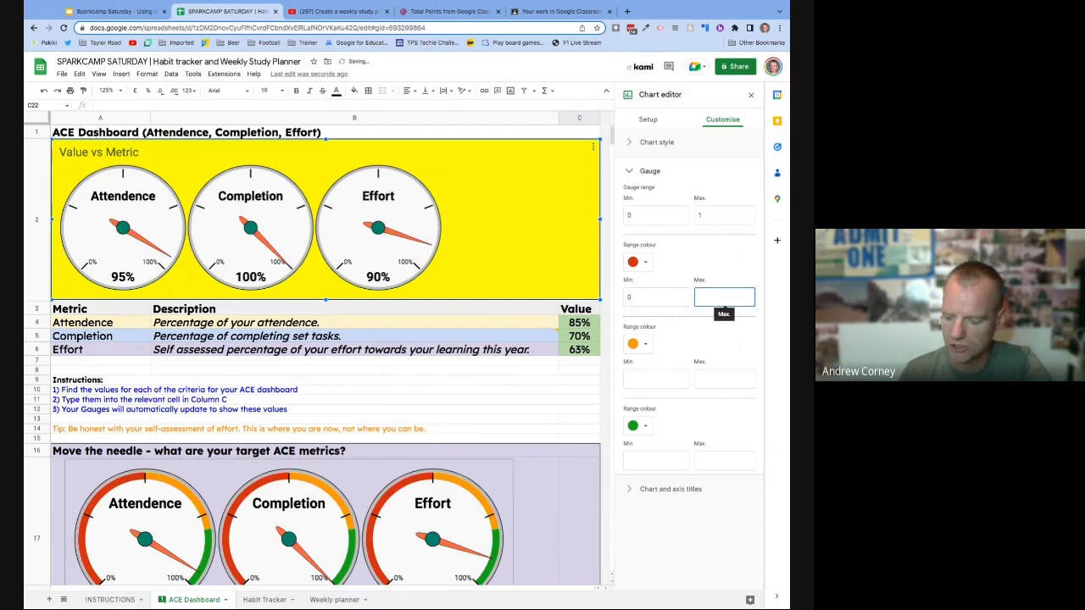
{"action": "type", "text": "0.5"}
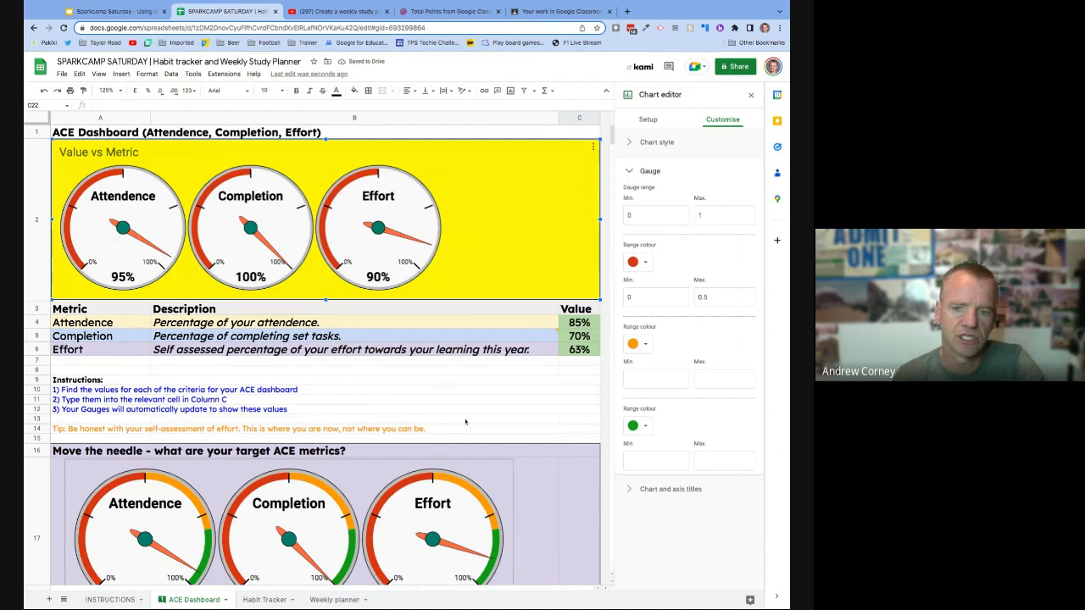
- Set the orange colour range of the gauges to a minimum of 0.5 and a maximum of 0.8
{"action": "left_click", "coordinate": [662, 383]}
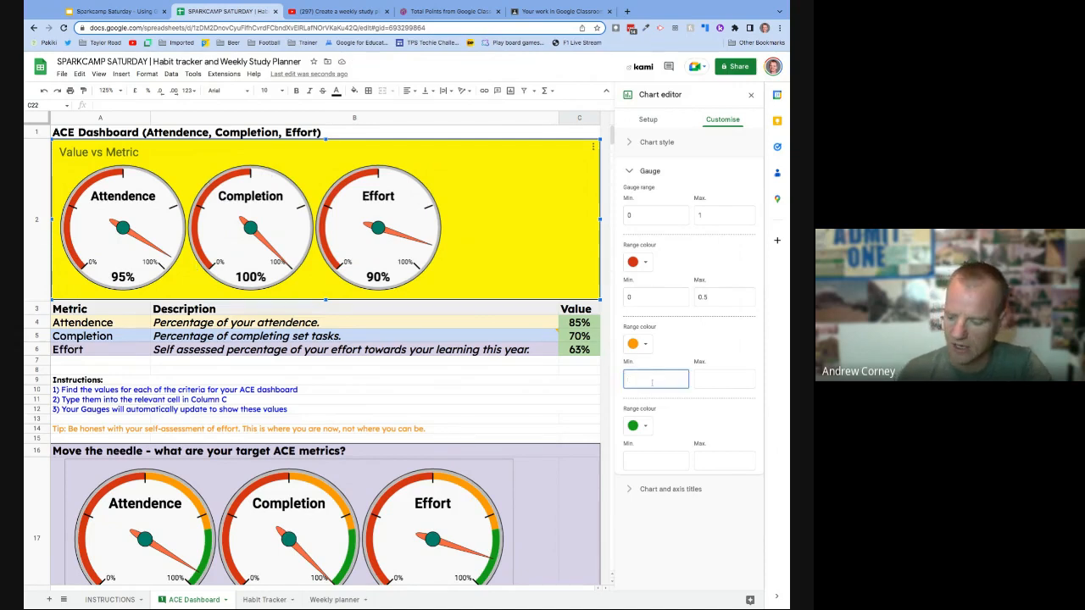
{"action": "type", "text": "0.5"}
{"action": "left_click", "coordinate": [723, 381]}
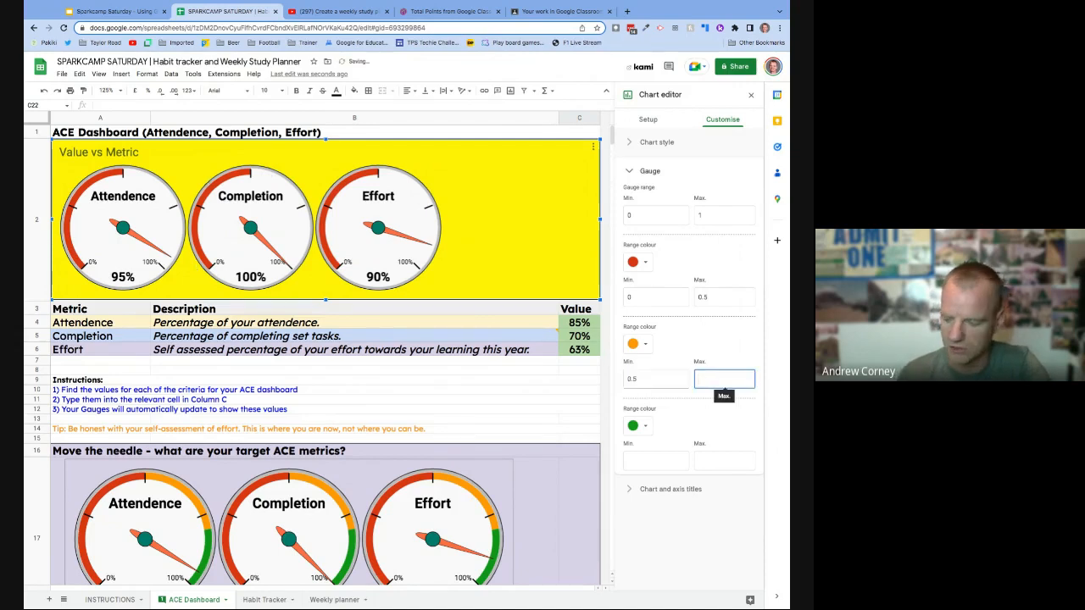
{"action": "type", "text": "0.8"}
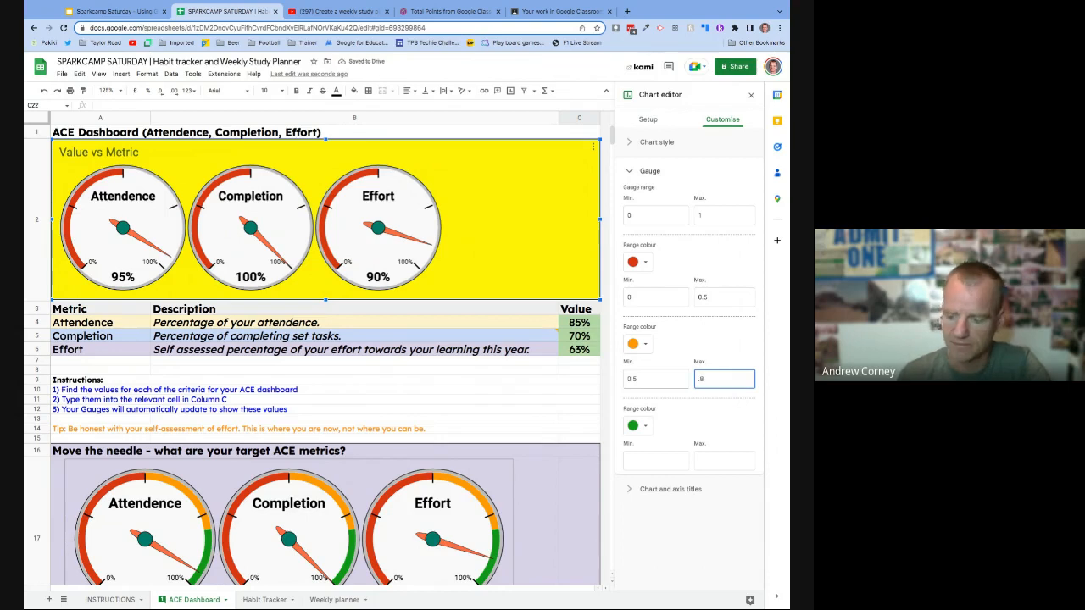
- Set the green colour range of the gauges to a minimum of 0.8 and a maximum of 1
{"action": "left_click", "coordinate": [638, 461]}
{"action": "type", "text": "0.8"}
{"action": "left_click", "coordinate": [723, 461]}
{"action": "type", "text": "1"}
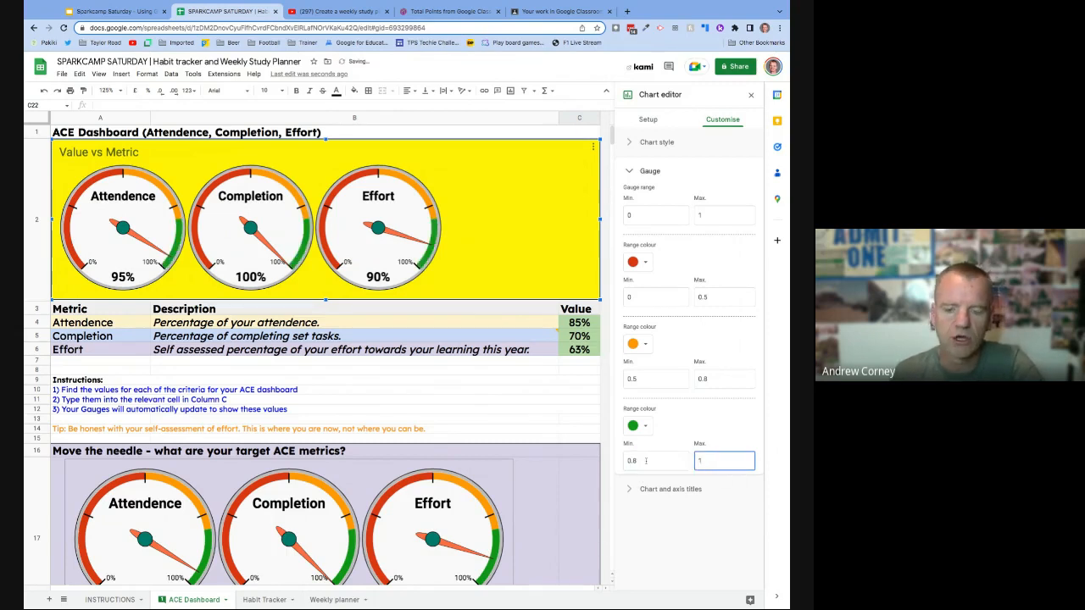
{"action": "left_click", "coordinate": [672, 437]}
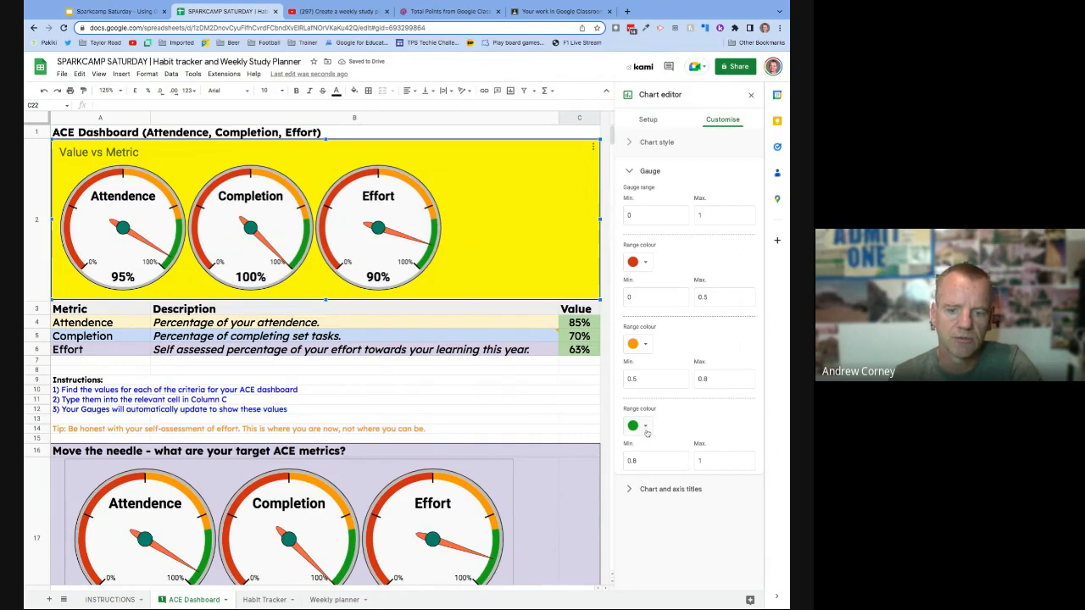
{"action": "left_click", "coordinate": [646, 429]}
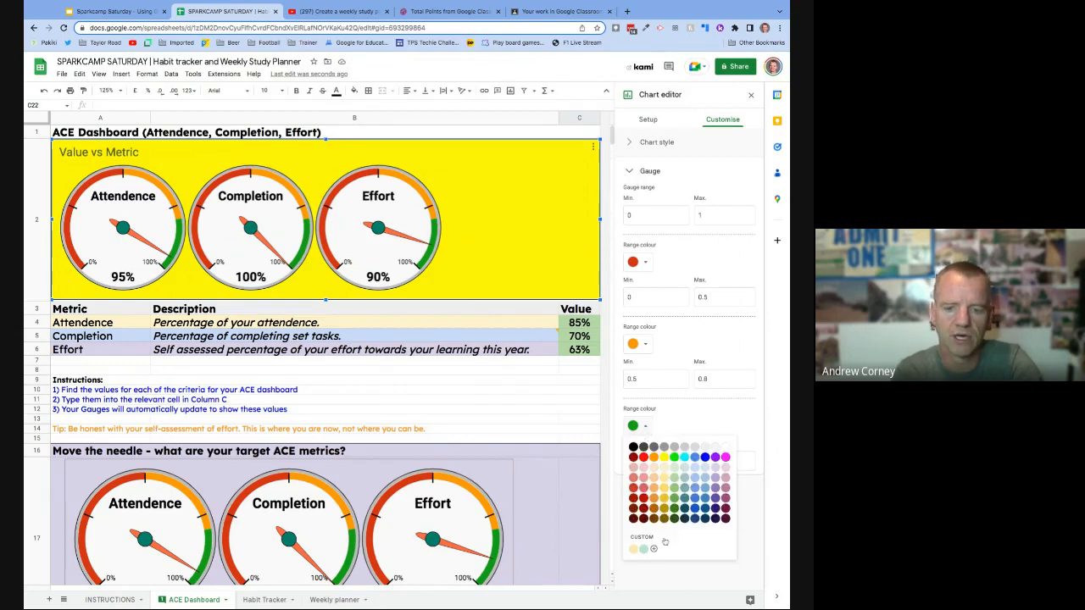
{"action": "left_click", "coordinate": [689, 422]}
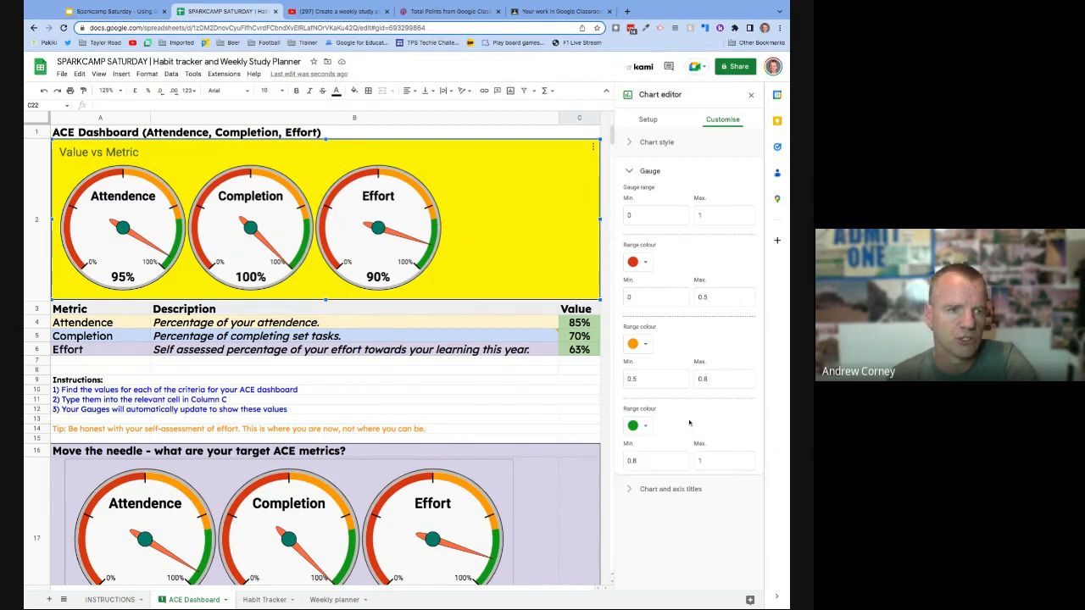
{"action": "left_click", "coordinate": [205, 308]}
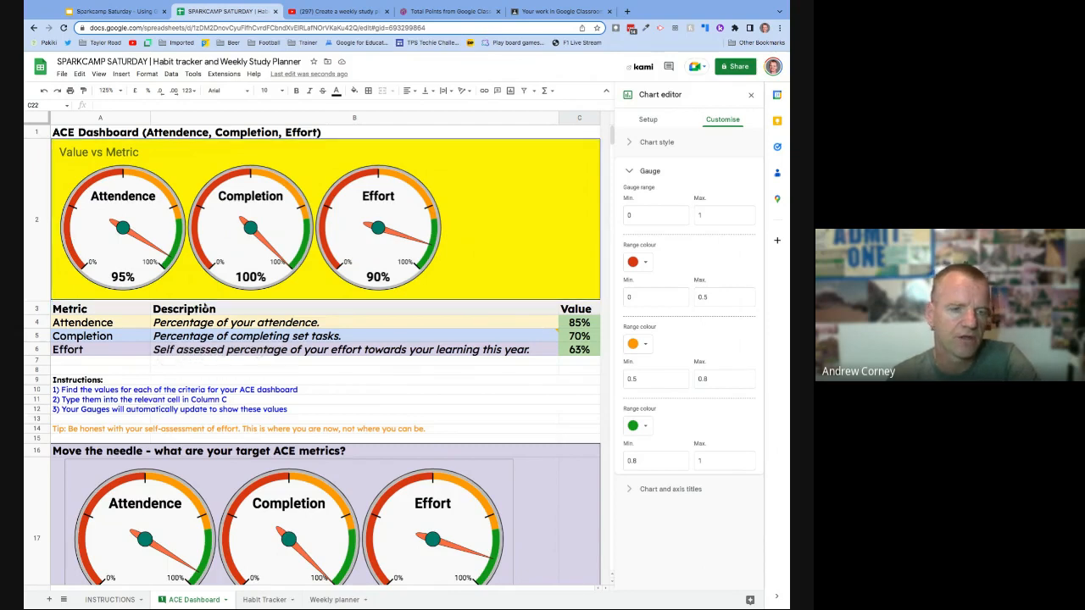
- Open the Habit Tracker sheet and preview the video linked to the "Make your bed" habit
{"action": "mouse_move", "coordinate": [200, 345]}
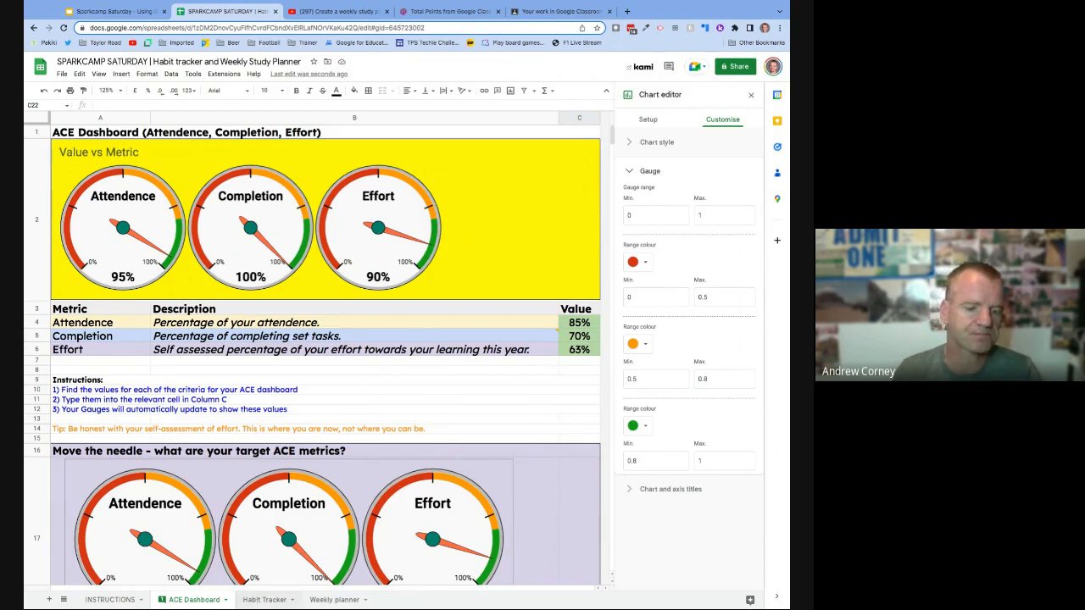
{"action": "left_click", "coordinate": [263, 600]}
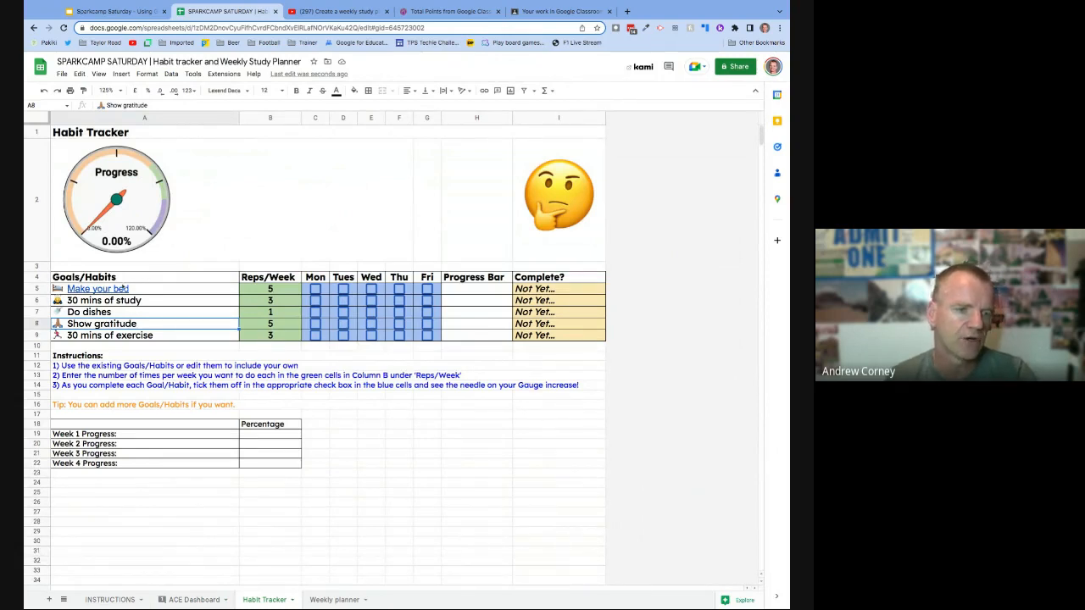
{"action": "mouse_move", "coordinate": [110, 294]}
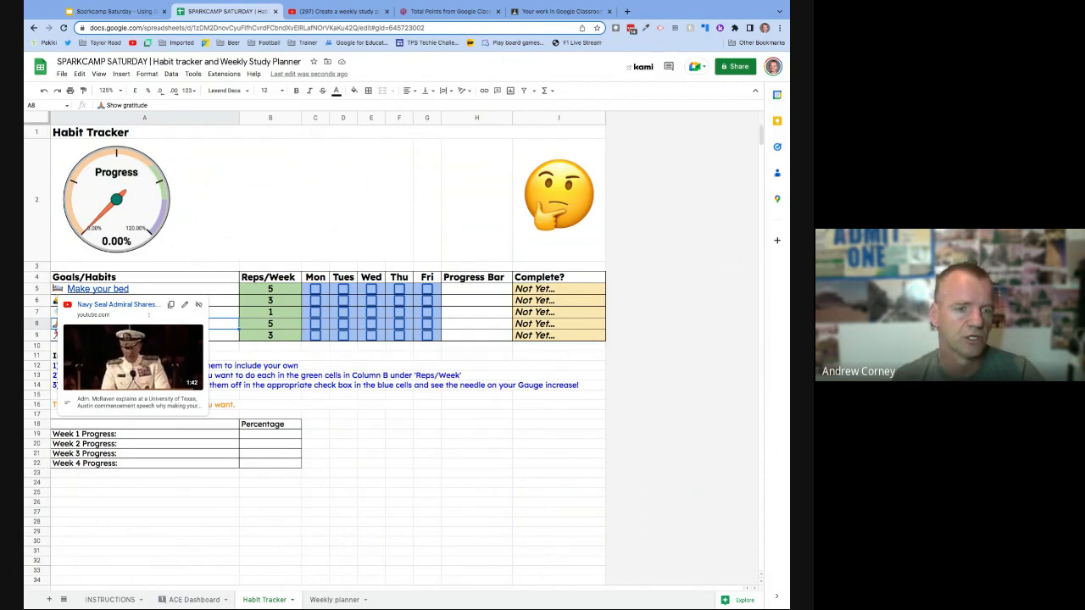
{"action": "left_click", "coordinate": [150, 290]}
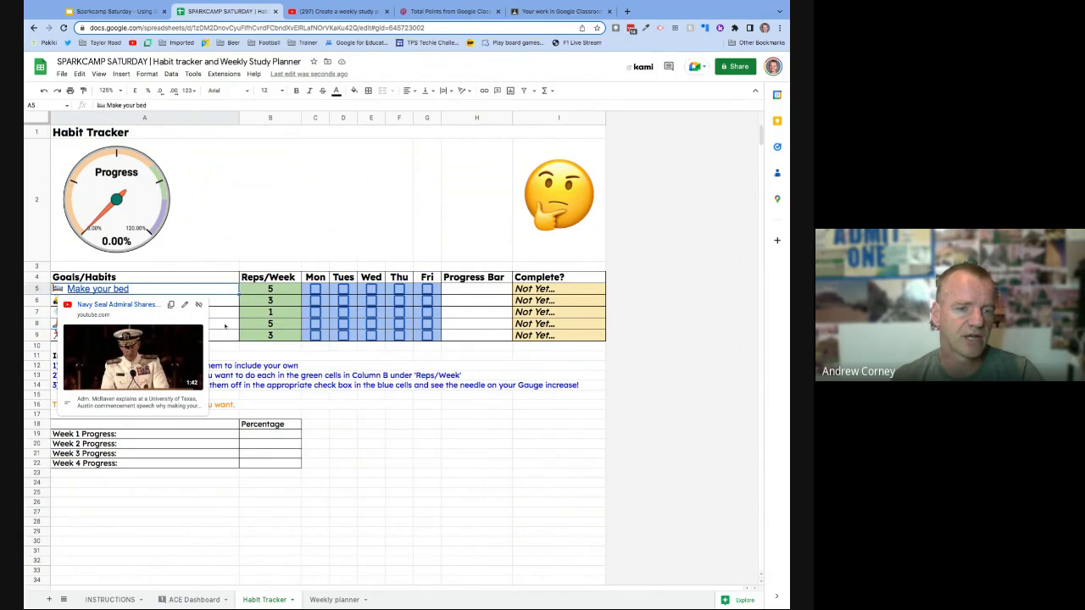
- Change the study habit's text to "45 mins of study", keeping its emoji
{"action": "left_click", "coordinate": [137, 301]}
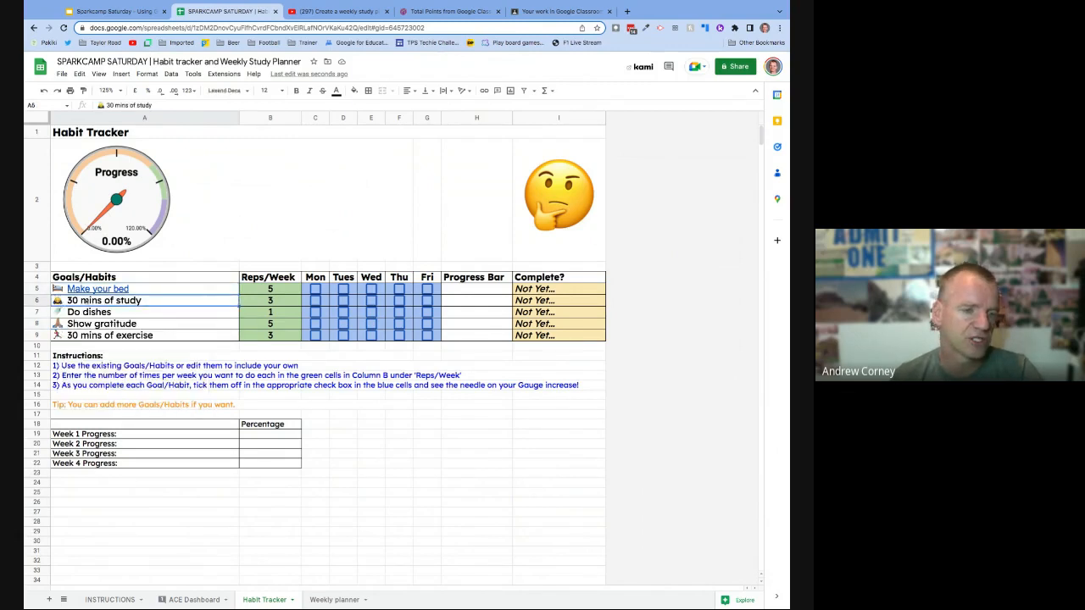
{"action": "double_click", "coordinate": [82, 302]}
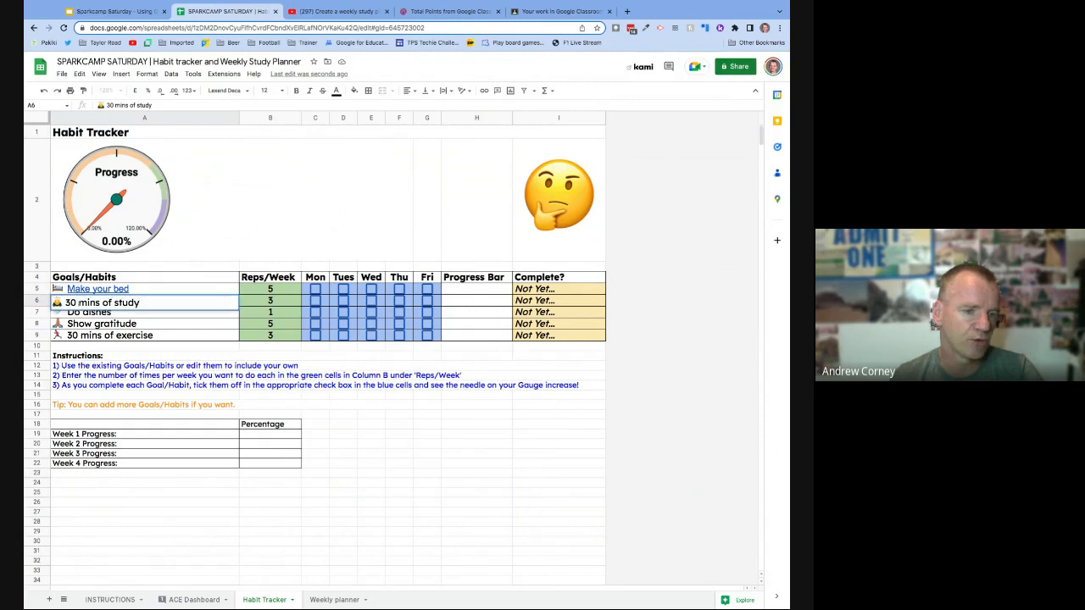
{"action": "left_click", "coordinate": [73, 301]}
{"action": "key", "text": "BackSpace"}
{"action": "key", "text": "BackSpace"}
{"action": "key", "text": "BackSpace"}
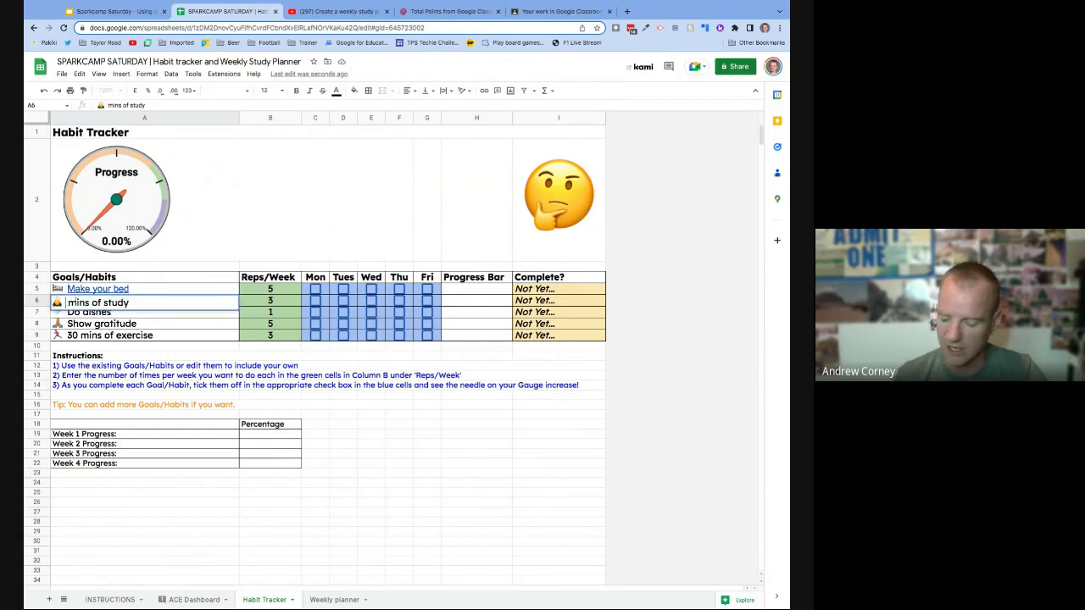
{"action": "type", "text": "45"}
{"action": "key", "text": "Return"}
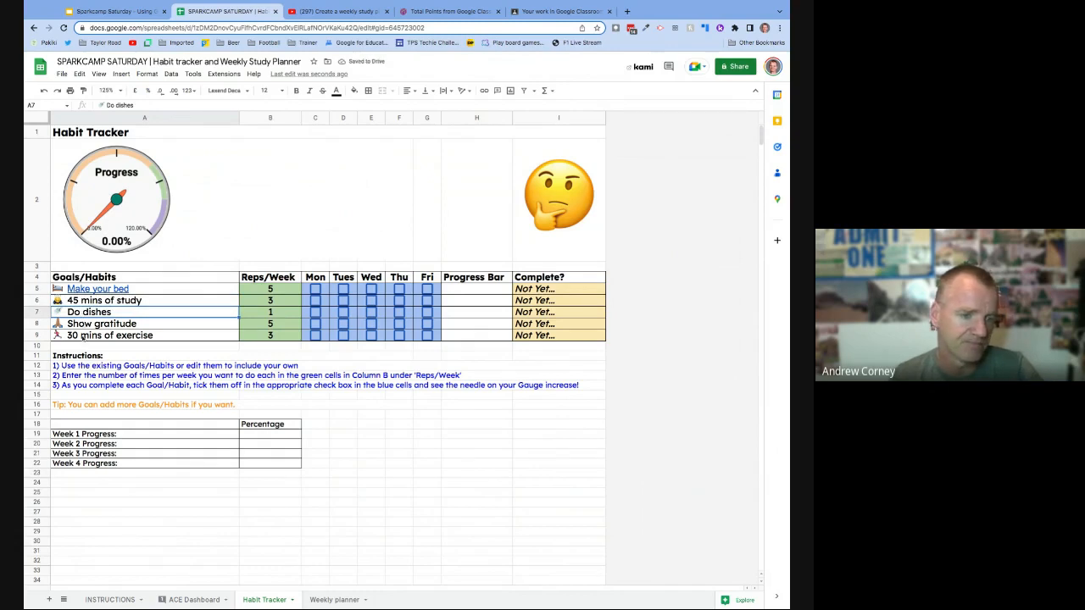
- Change the exercise habit's text to "20 mins of exercise", keeping its emoji
{"action": "double_click", "coordinate": [73, 336]}
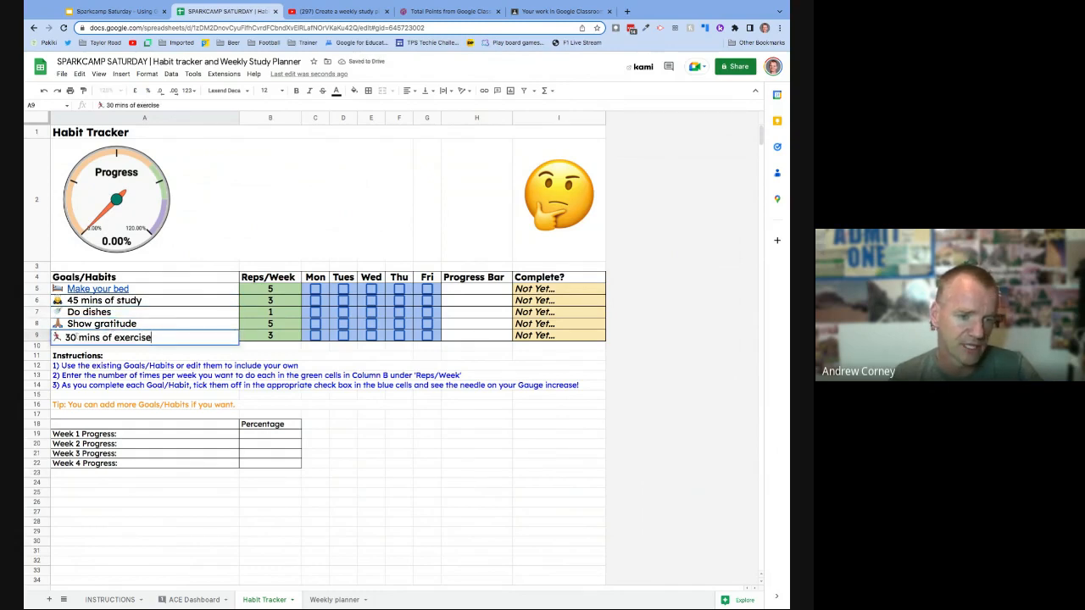
{"action": "left_click", "coordinate": [76, 338]}
{"action": "key", "text": "BackSpace"}
{"action": "key", "text": "BackSpace"}
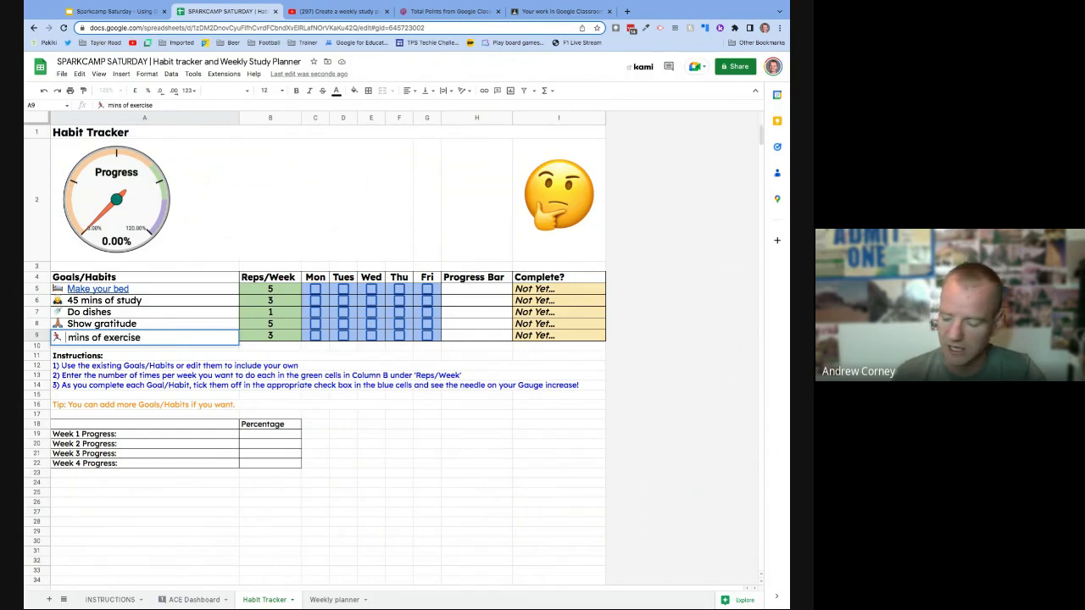
{"action": "type", "text": "20"}
{"action": "key", "text": "Return"}
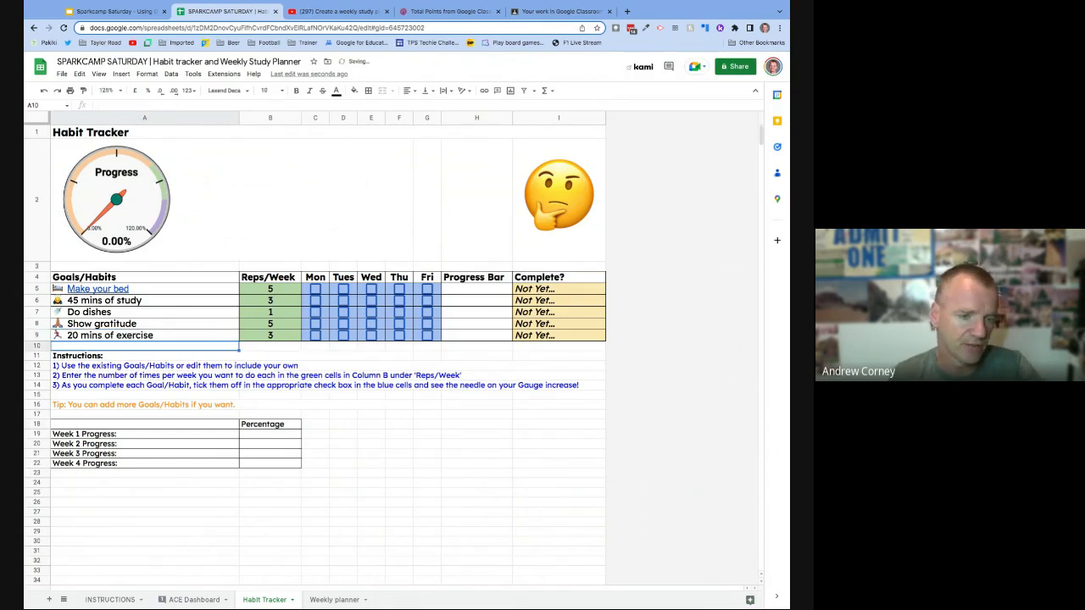
{"action": "left_click", "coordinate": [80, 368]}
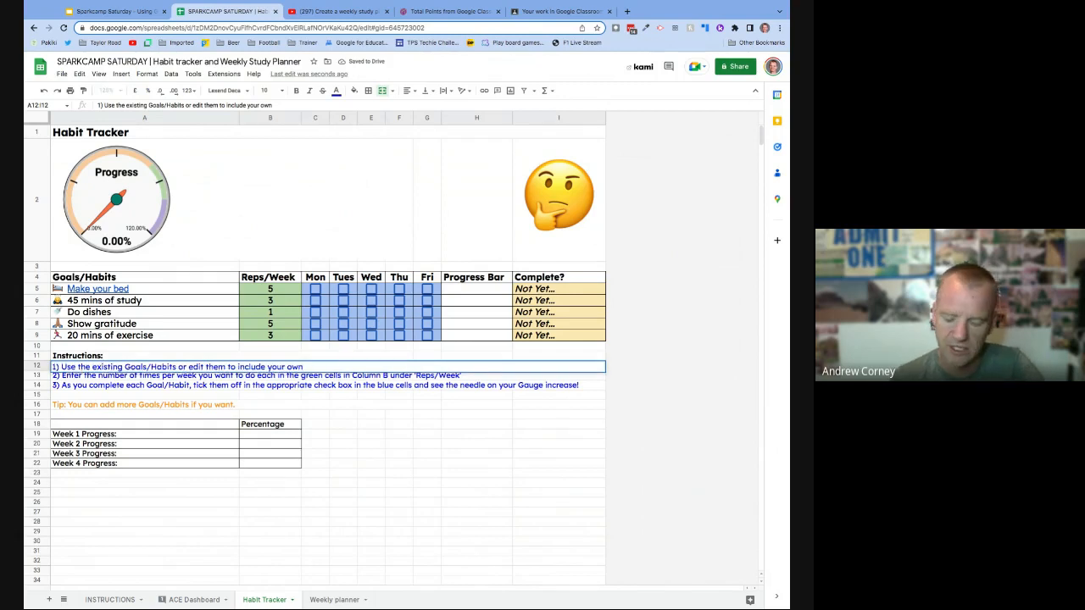
{"action": "key", "text": "Return"}
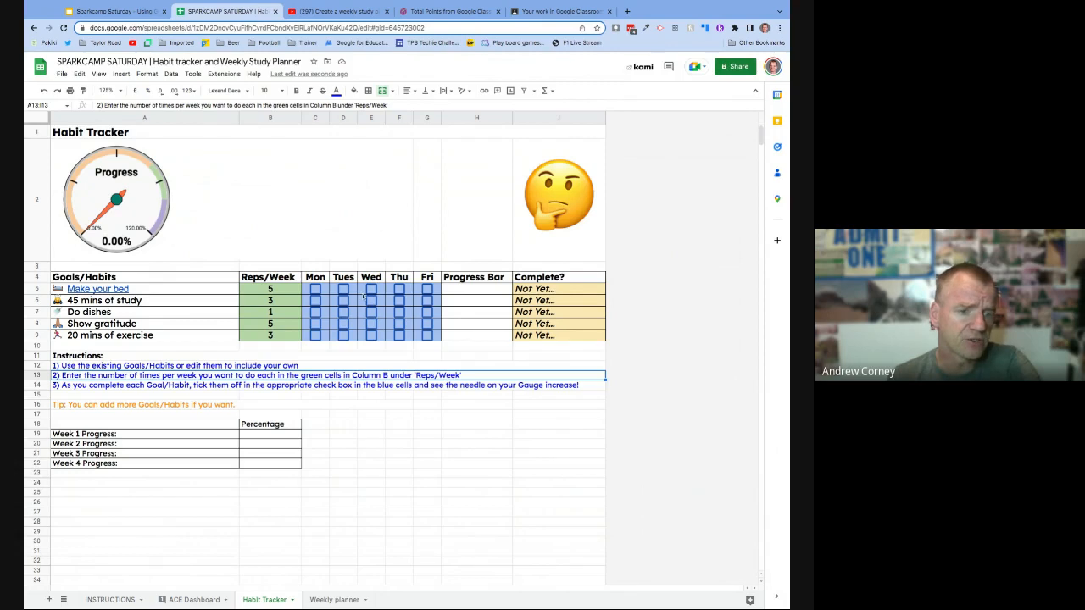
{"action": "left_click", "coordinate": [282, 290]}
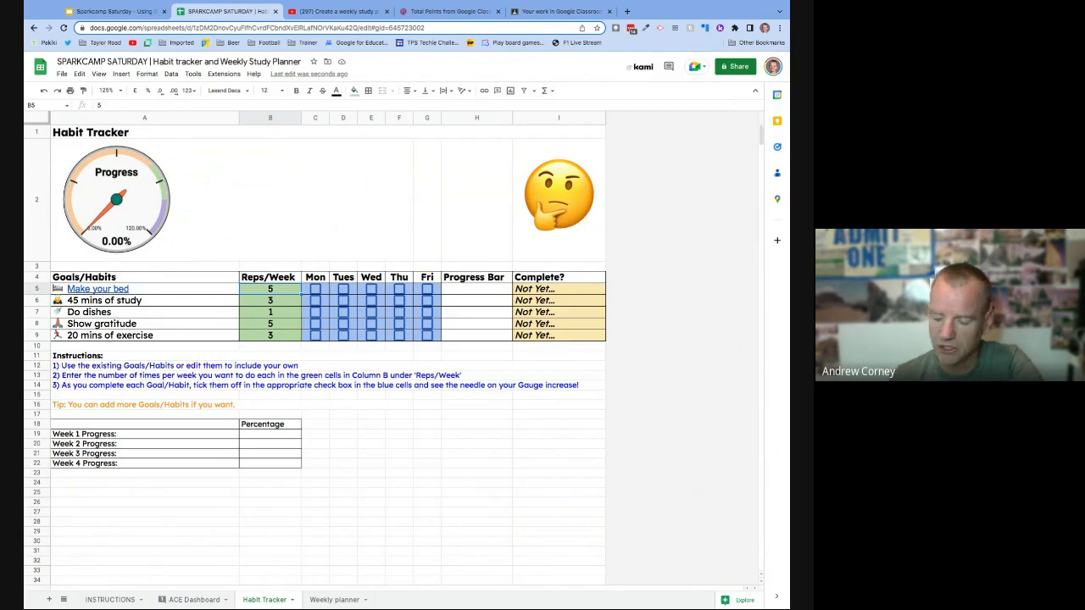
- Set the weekly reps to 2 for 45 mins of study, 4 for Do dishes and 2 for Show gratitude
{"action": "left_click", "coordinate": [280, 301]}
{"action": "type", "text": "2"}
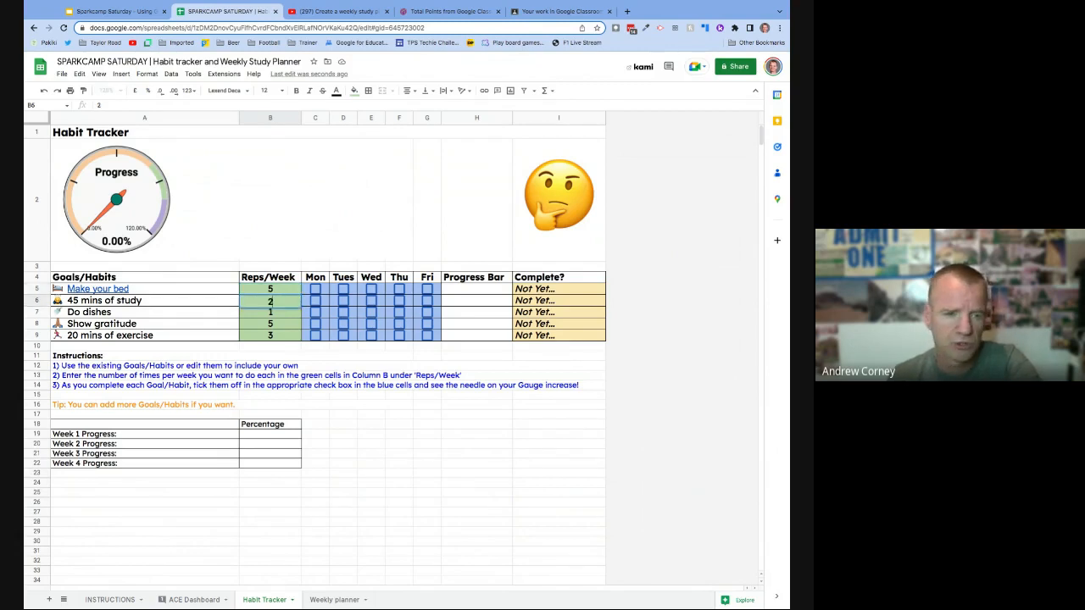
{"action": "key", "text": "Return"}
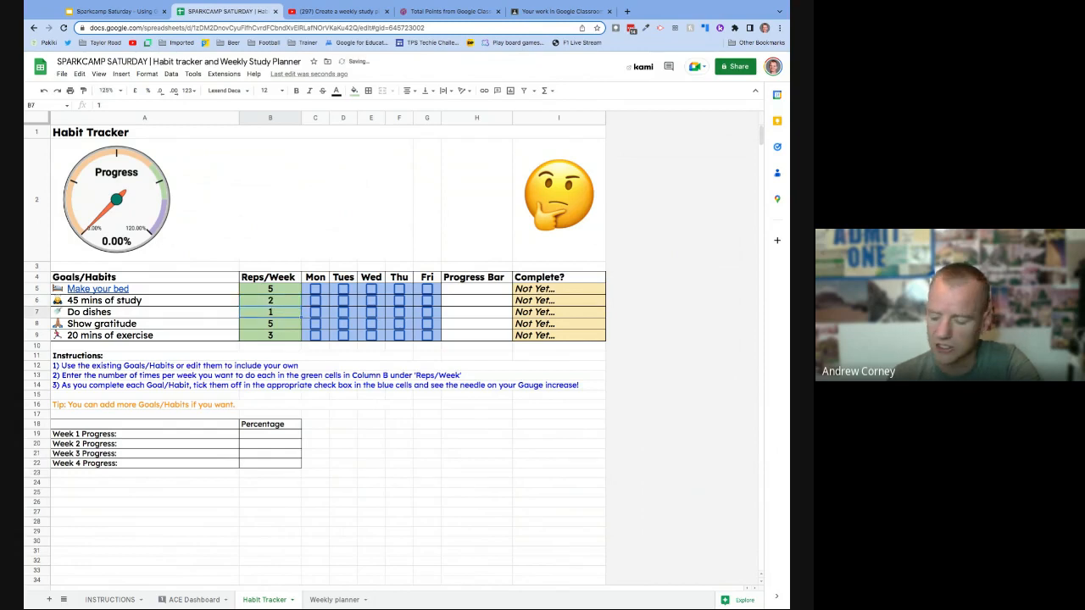
{"action": "type", "text": "4"}
{"action": "key", "text": "Return"}
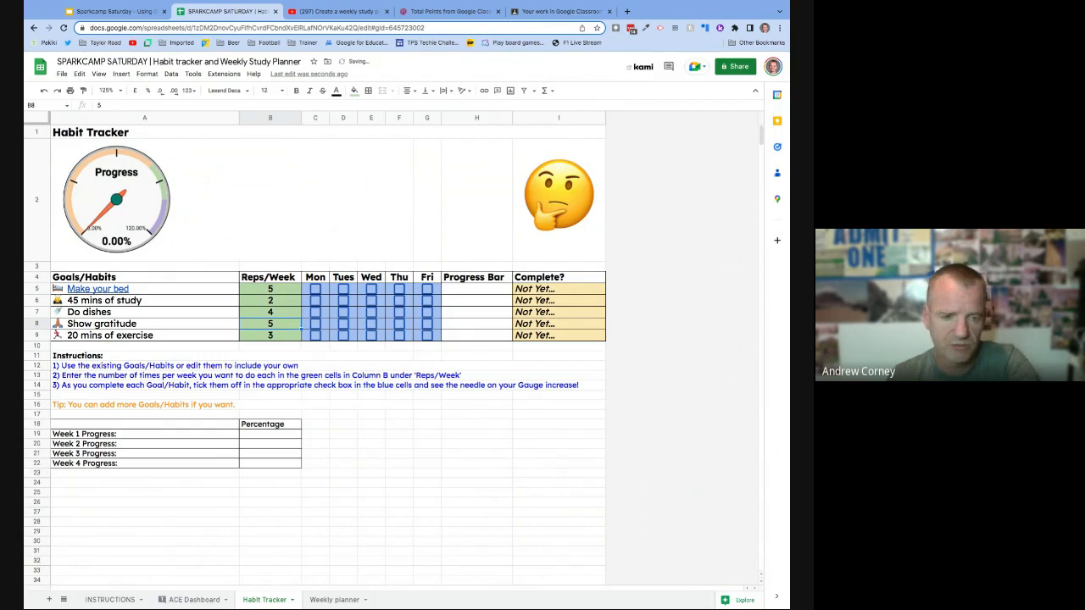
{"action": "type", "text": "2"}
{"action": "key", "text": "Return"}
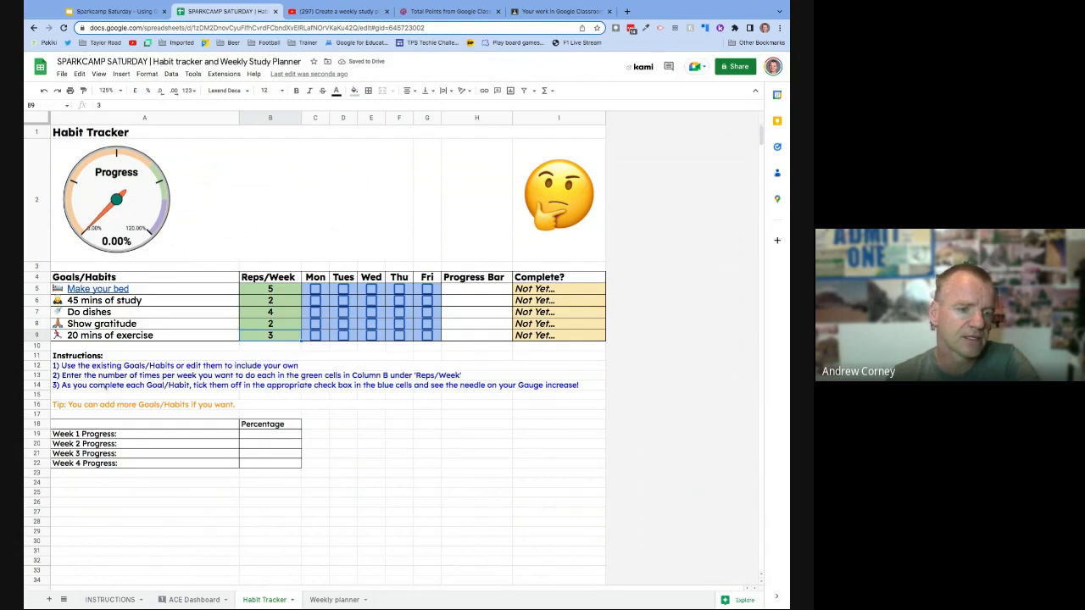
- Mark the "Make your bed" habit as done for every day from Monday to Friday
{"action": "left_click", "coordinate": [104, 387]}
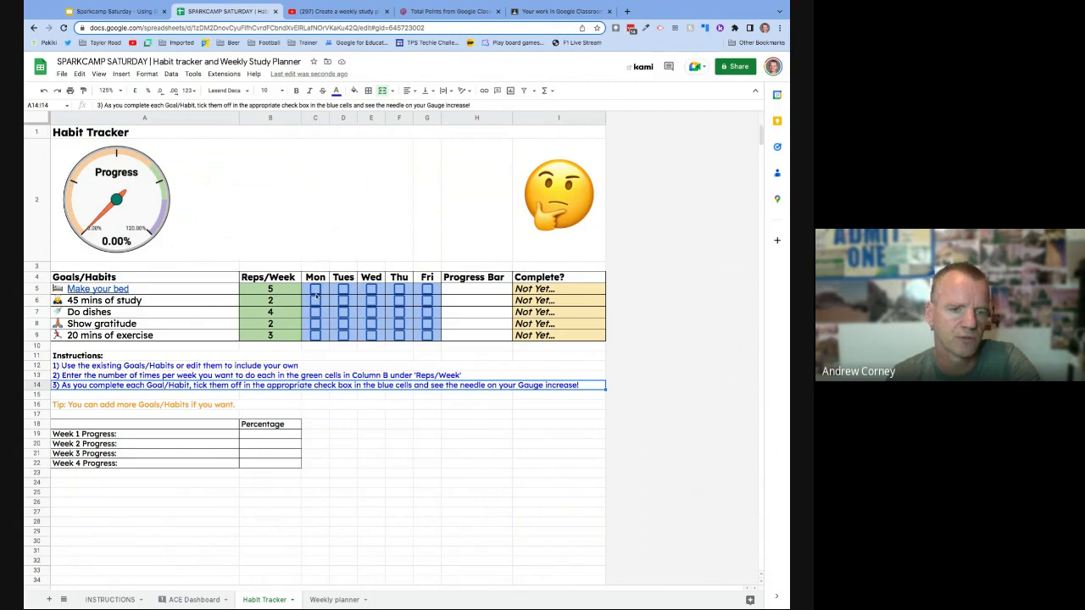
{"action": "left_click", "coordinate": [315, 290]}
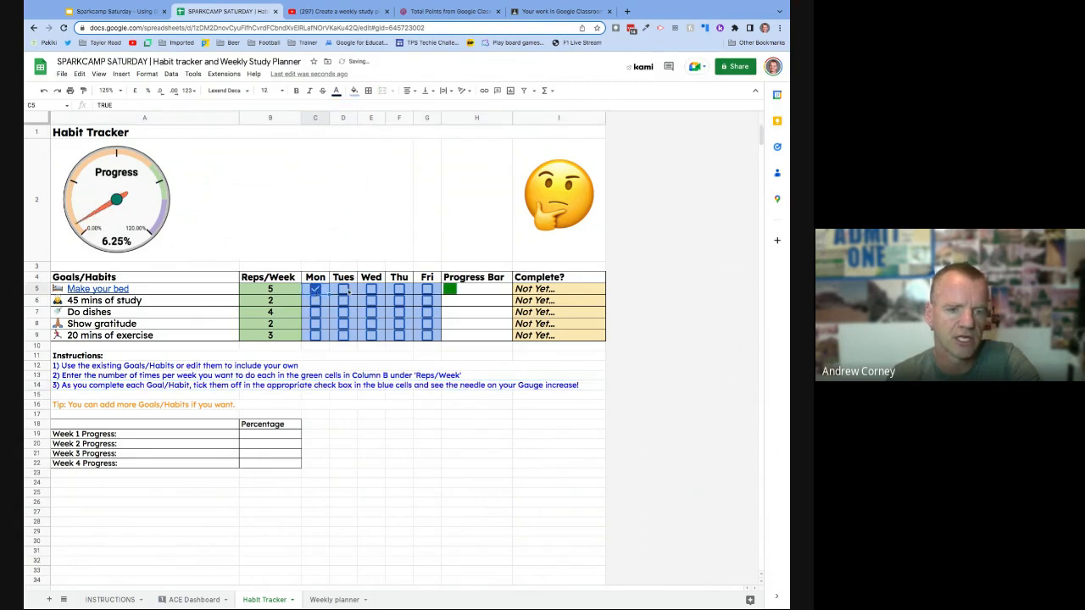
{"action": "left_click", "coordinate": [344, 290]}
{"action": "left_click", "coordinate": [370, 290]}
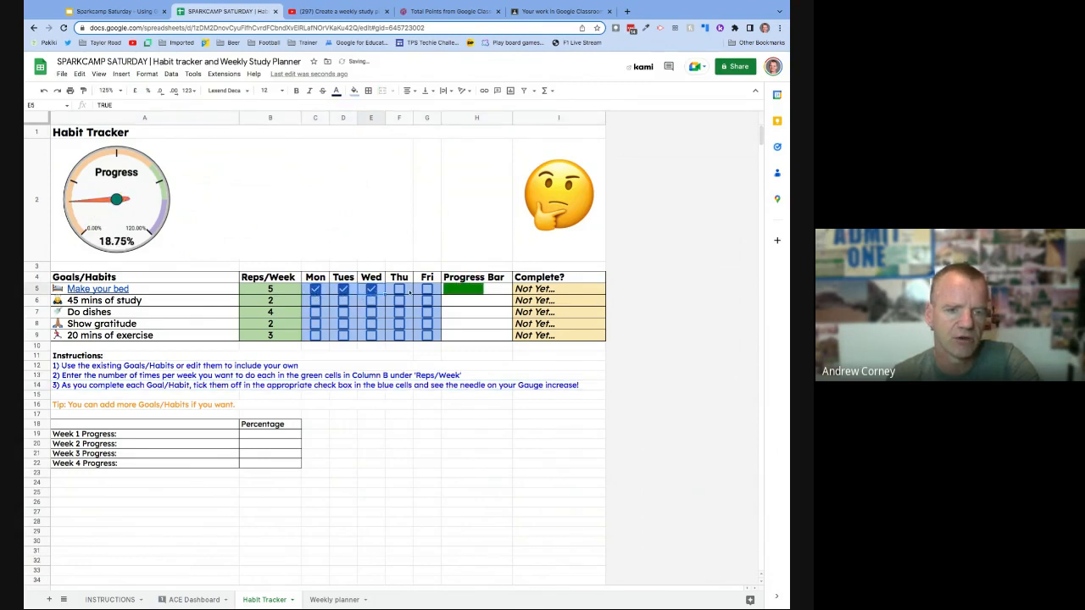
{"action": "left_click", "coordinate": [400, 290]}
{"action": "left_click", "coordinate": [427, 290]}
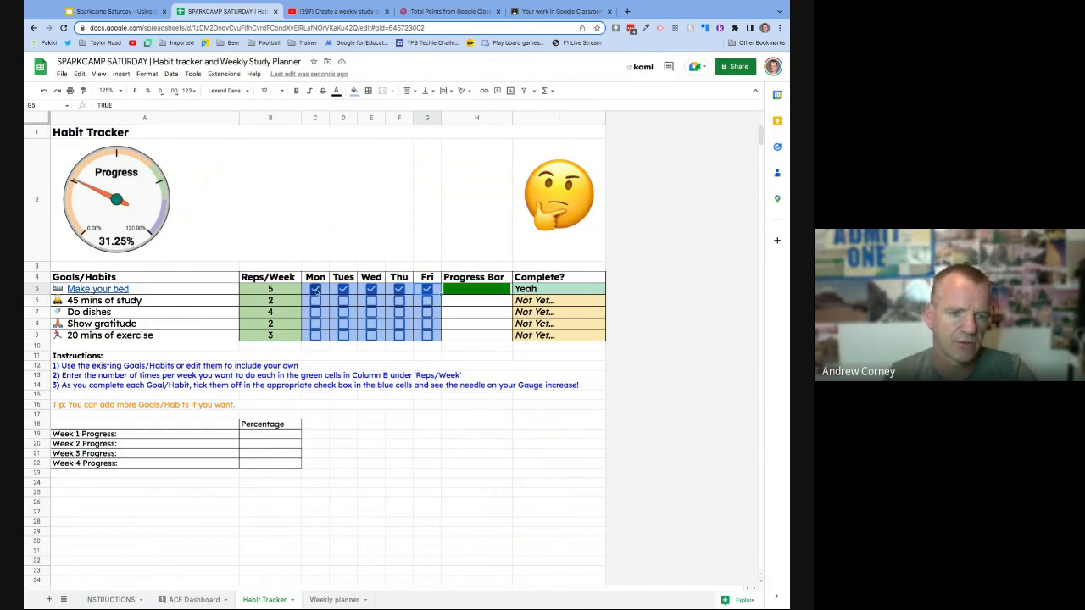
- Mark 45 mins of study as done on Monday, and Do dishes on Monday and Wednesday
{"action": "left_click", "coordinate": [316, 301]}
{"action": "left_click", "coordinate": [315, 312]}
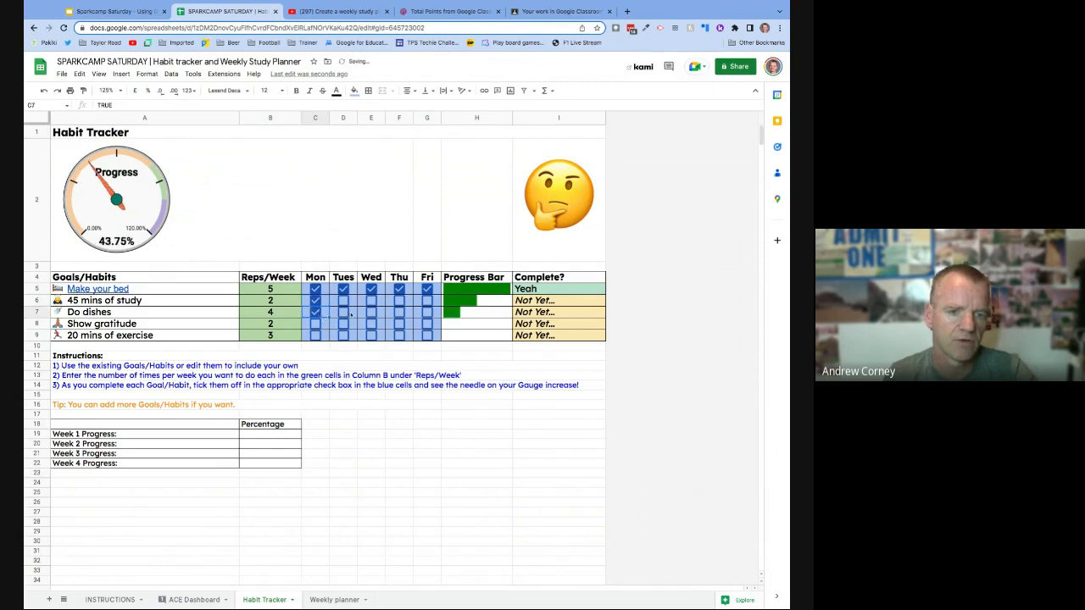
{"action": "left_click", "coordinate": [373, 313]}
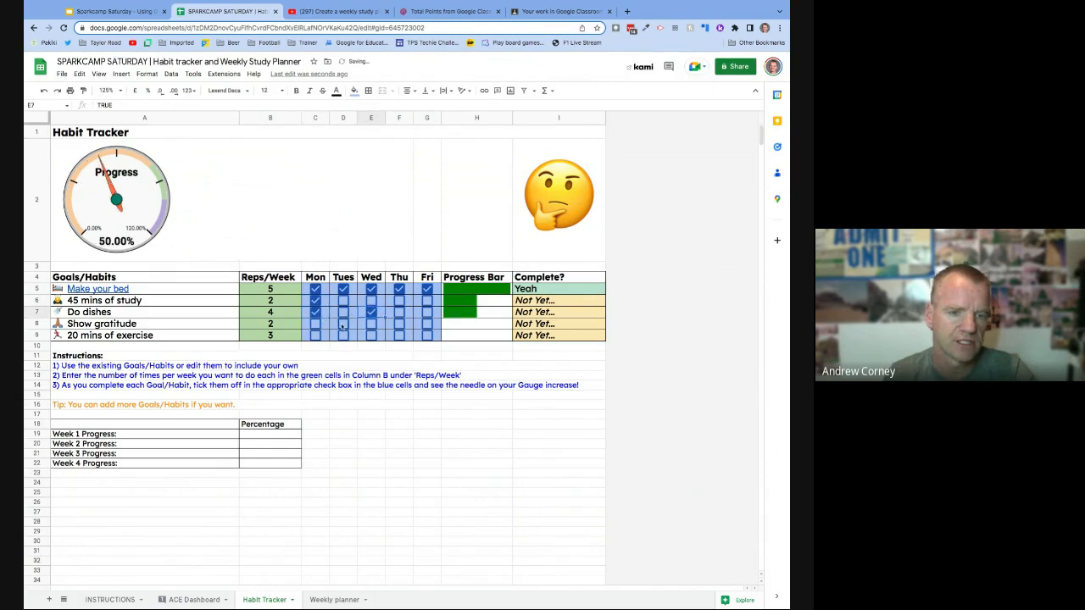
- Mark 20 mins of exercise as done from Monday to Thursday, and Show gratitude on Monday
{"action": "left_click", "coordinate": [315, 325]}
{"action": "left_click", "coordinate": [316, 335]}
{"action": "left_click", "coordinate": [343, 335]}
{"action": "left_click", "coordinate": [371, 336]}
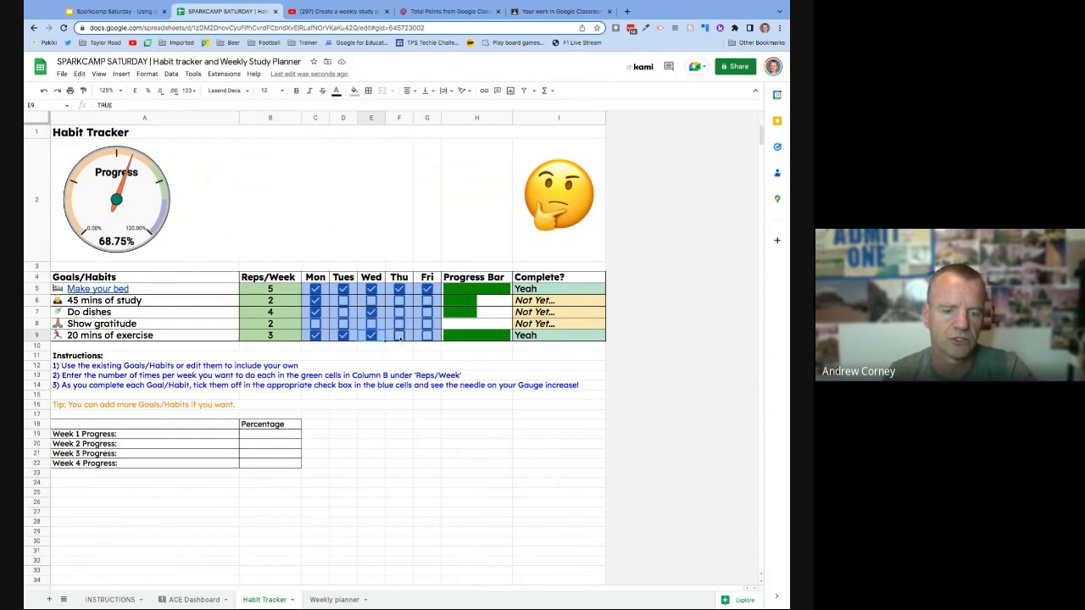
{"action": "left_click", "coordinate": [401, 336]}
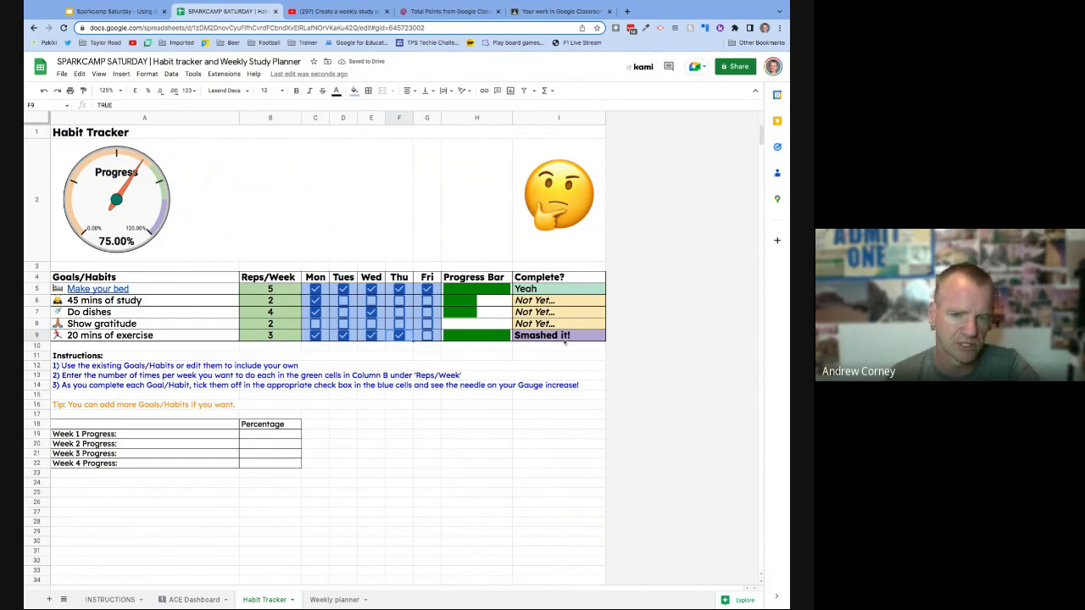
{"action": "left_click", "coordinate": [316, 324]}
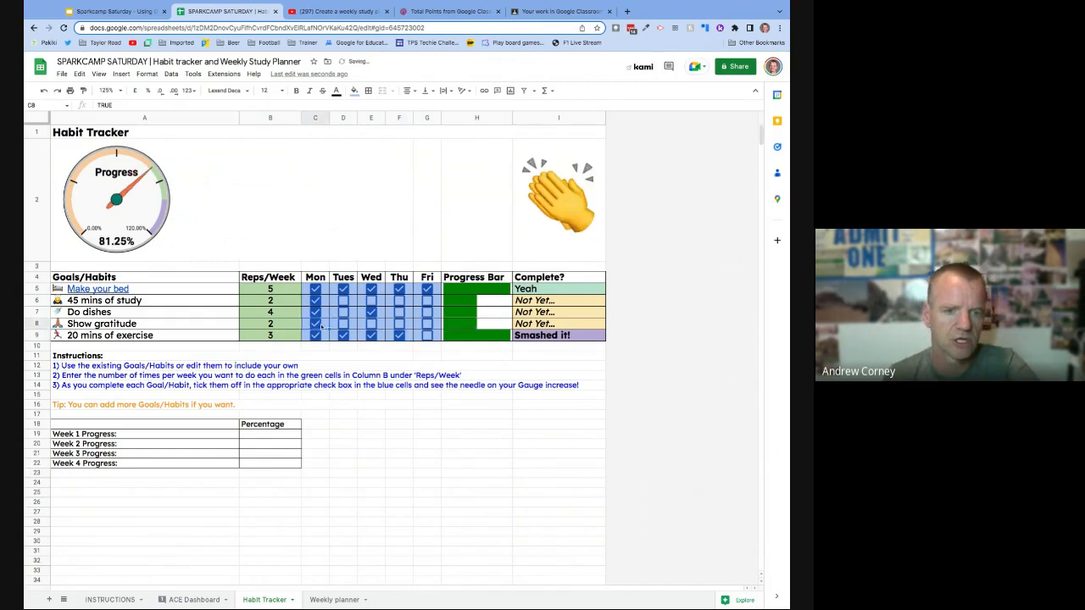
- Mark Show gratitude as done from Monday to Wednesday, and both Do dishes and 45 mins of study on Tuesday
{"action": "left_click", "coordinate": [315, 326]}
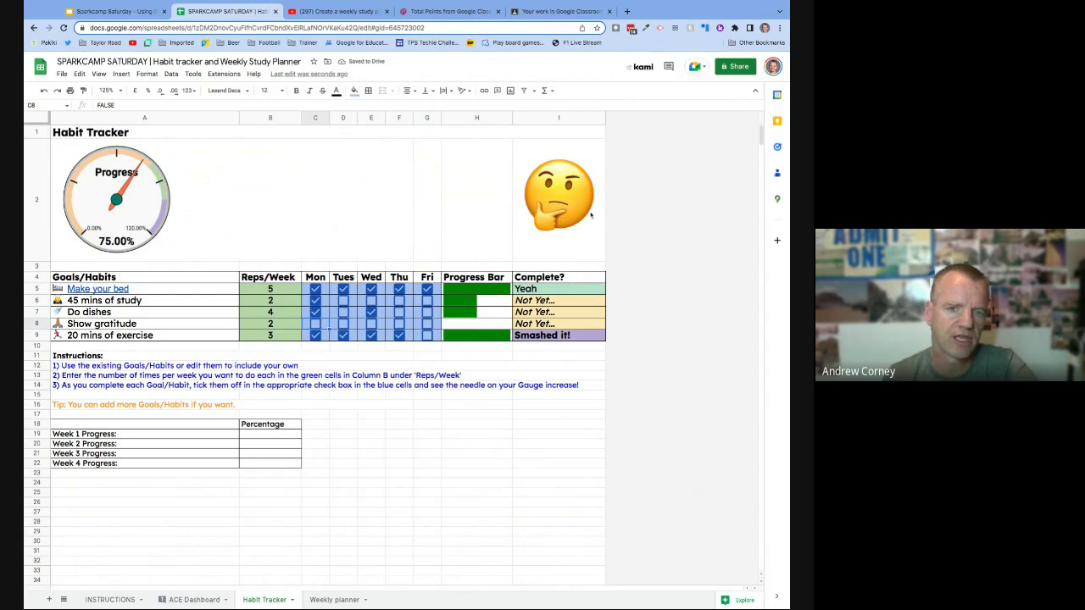
{"action": "left_click", "coordinate": [313, 325]}
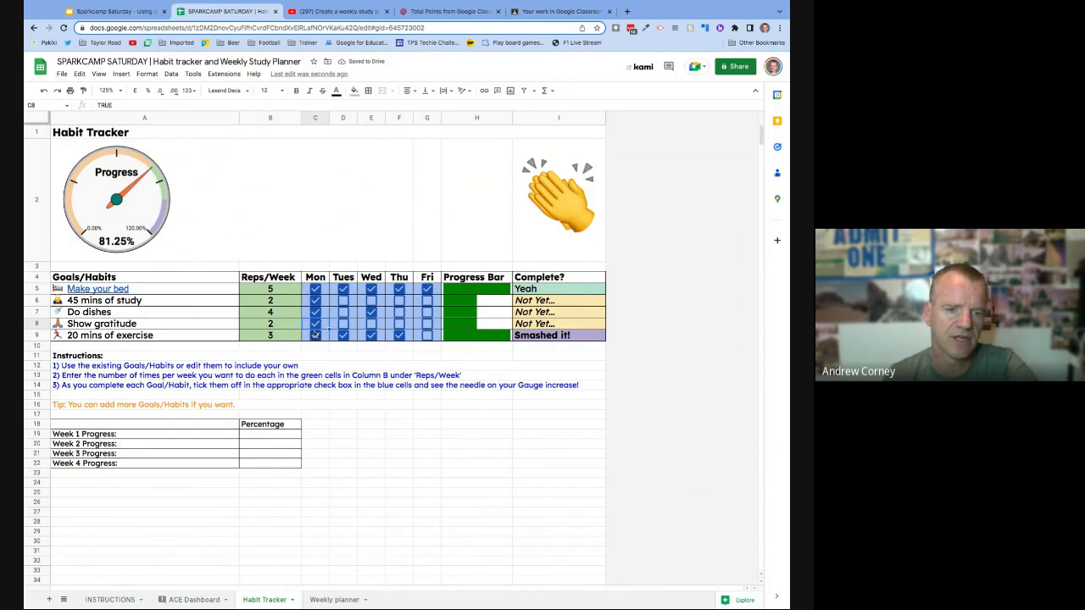
{"action": "left_click", "coordinate": [343, 324]}
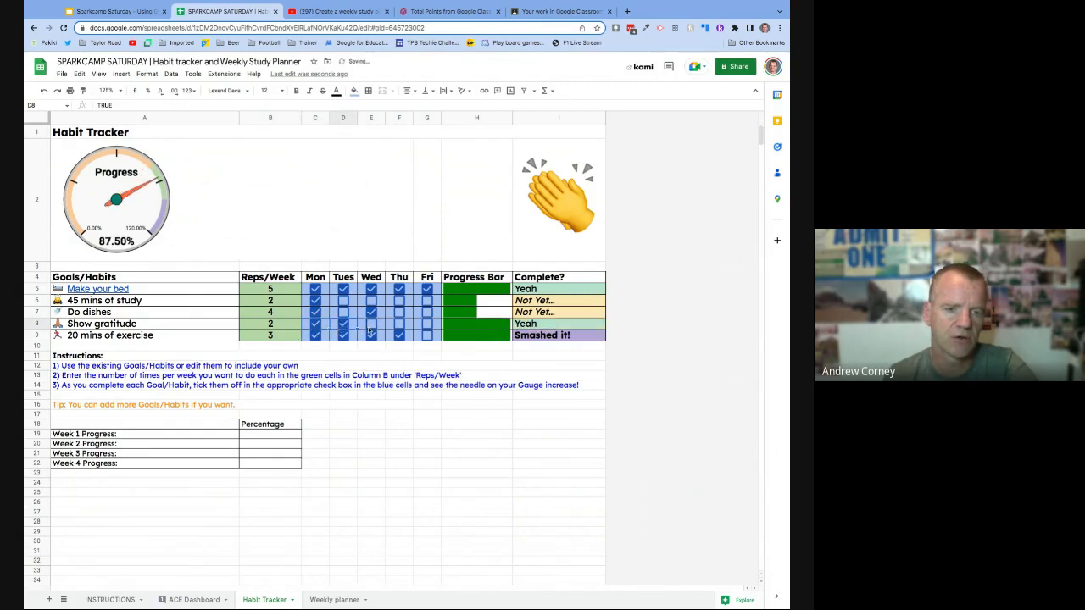
{"action": "left_click", "coordinate": [370, 327]}
{"action": "left_click", "coordinate": [343, 313]}
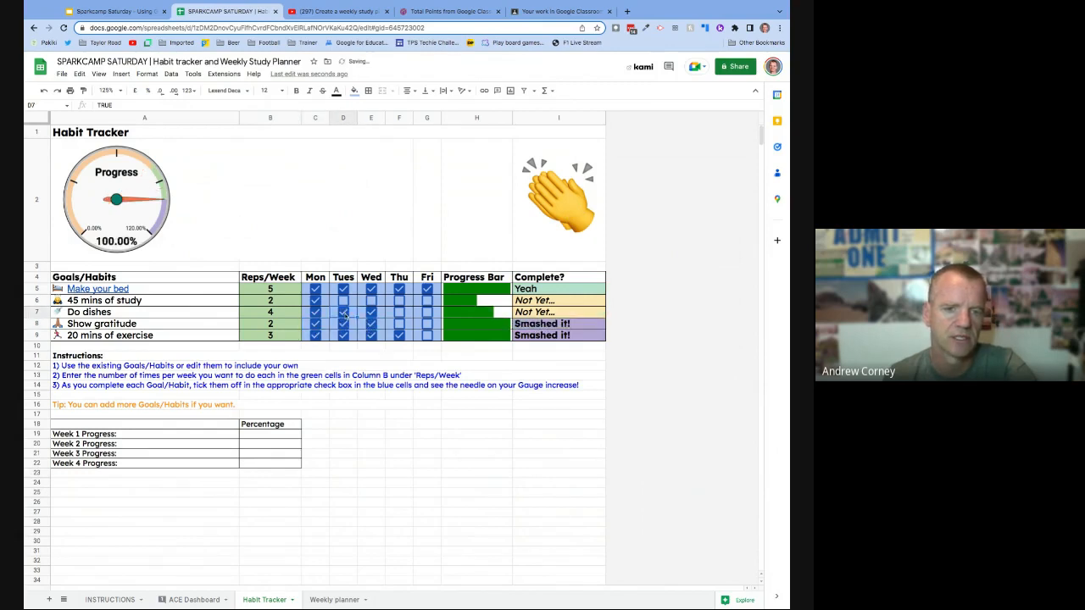
{"action": "left_click", "coordinate": [342, 301]}
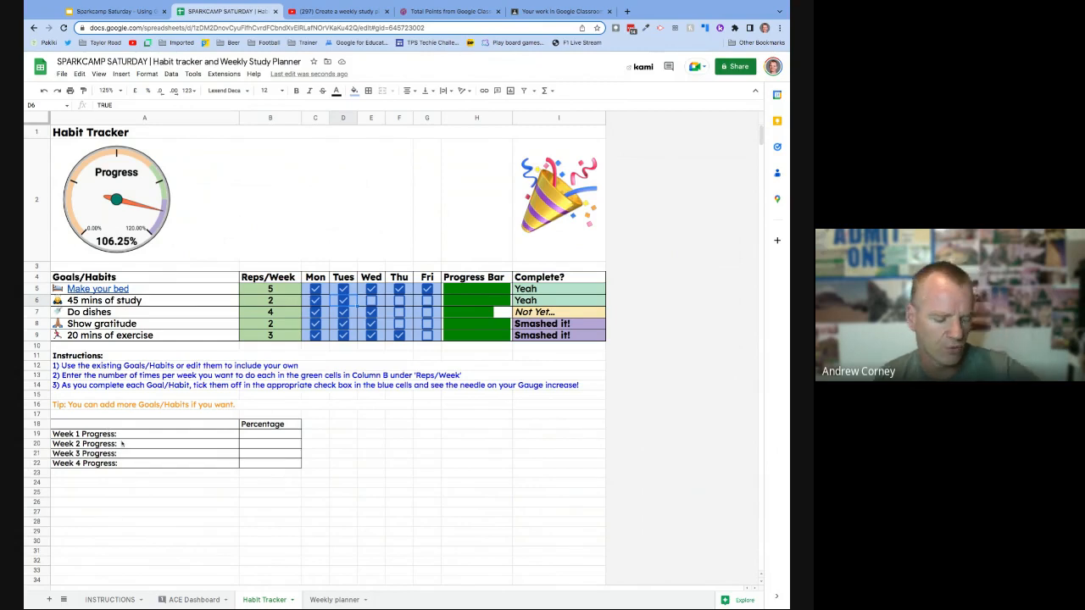
- Enter 106.25 as the Week 1 Progress percentage
{"action": "left_click", "coordinate": [259, 433]}
{"action": "type", "text": "106.25"}
{"action": "key", "text": "Return"}
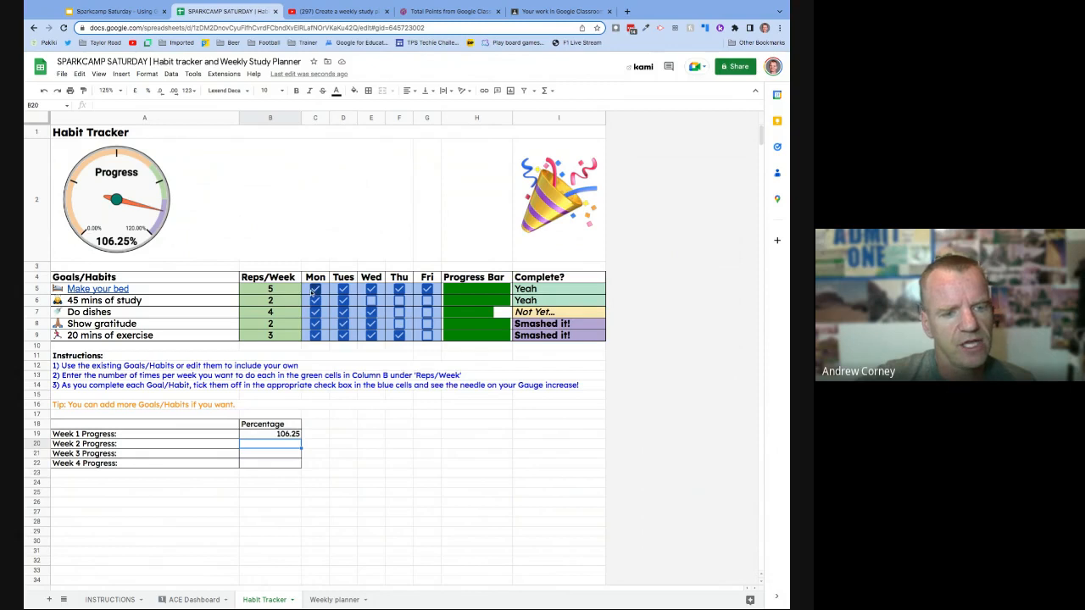
- Look for the tick box among the insertable items for the Monday cell of Make your bed
{"action": "left_click", "coordinate": [307, 292]}
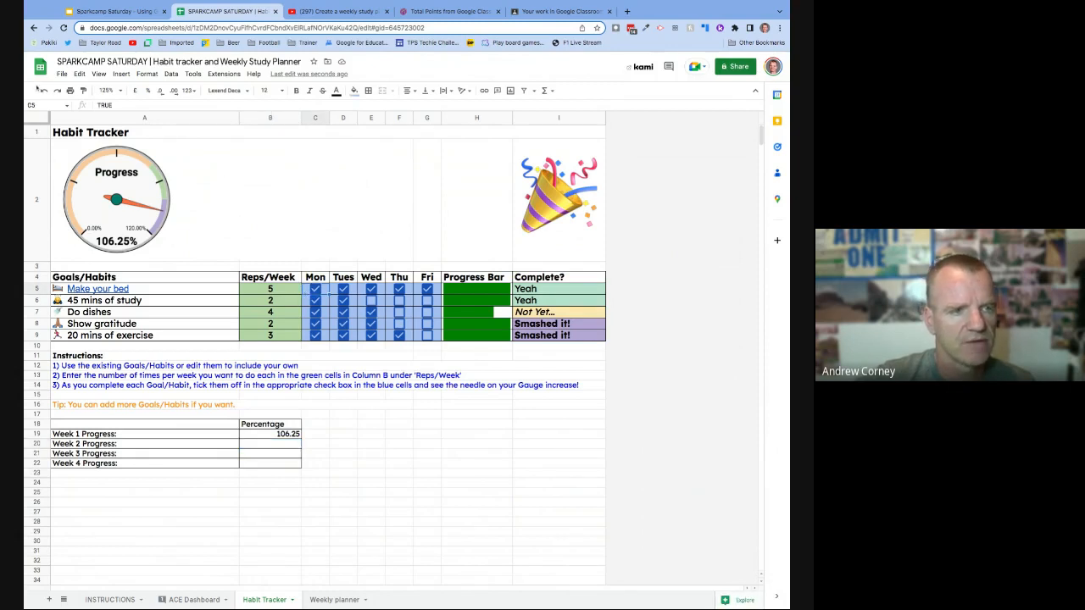
{"action": "left_click", "coordinate": [121, 73]}
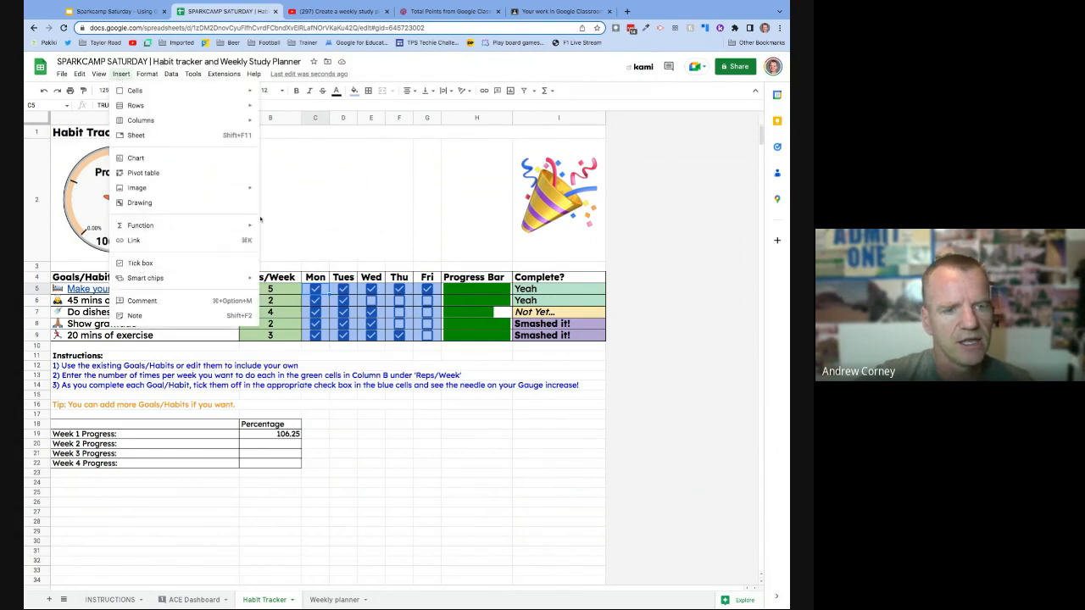
{"action": "left_click", "coordinate": [302, 200]}
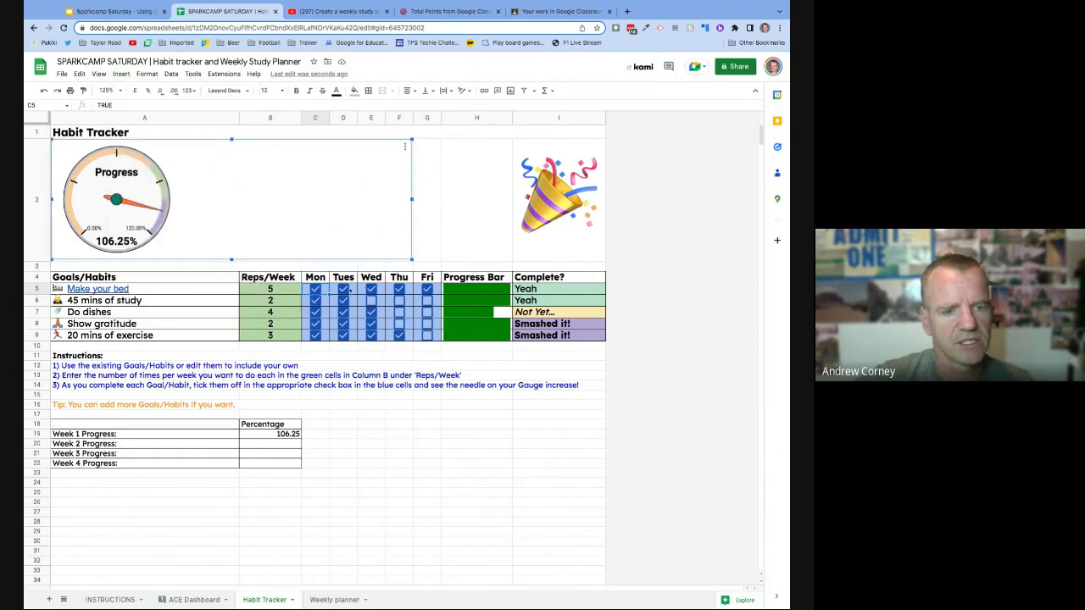
{"action": "left_click", "coordinate": [319, 289]}
{"action": "left_click", "coordinate": [318, 290]}
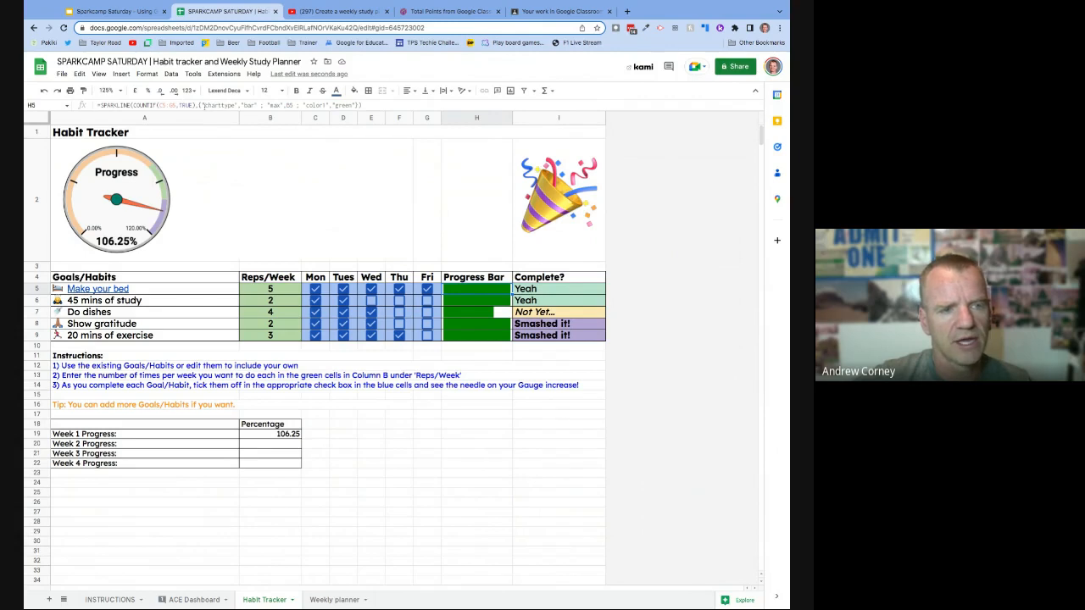
- Examine the SPARKLINE formula behind the Make your bed progress bar, including its bar chart type, max value and COUNTIF range C5:G5
{"action": "left_click", "coordinate": [223, 106]}
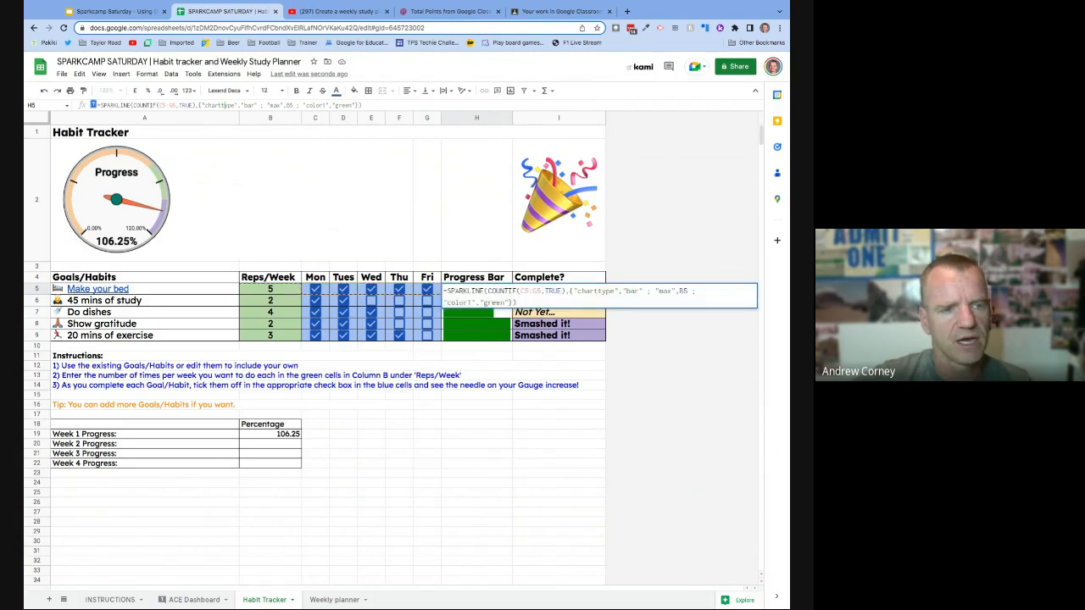
{"action": "double_click", "coordinate": [250, 105]}
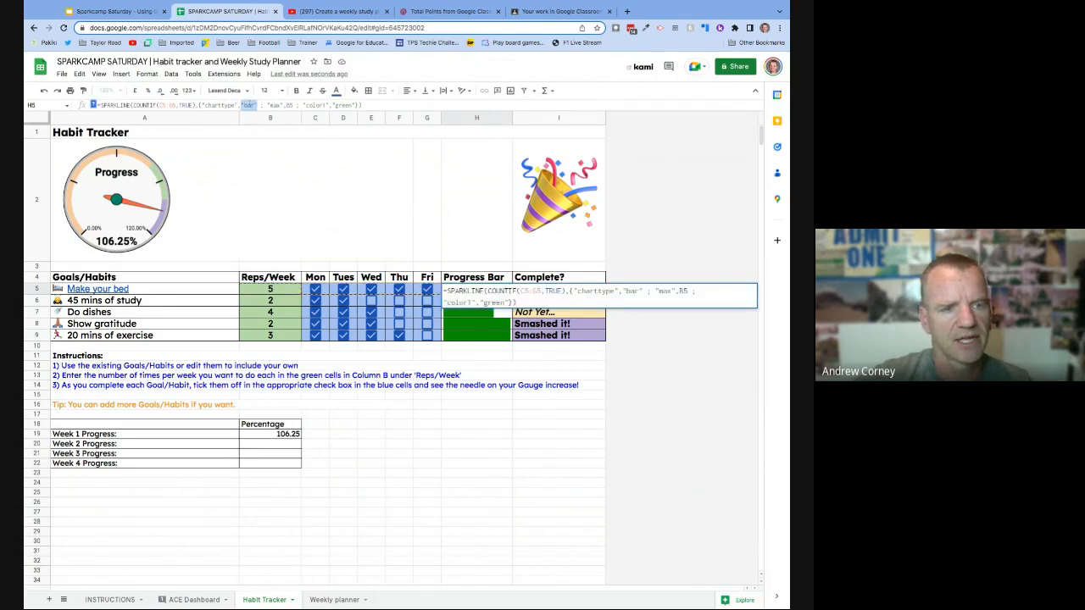
{"action": "double_click", "coordinate": [274, 105]}
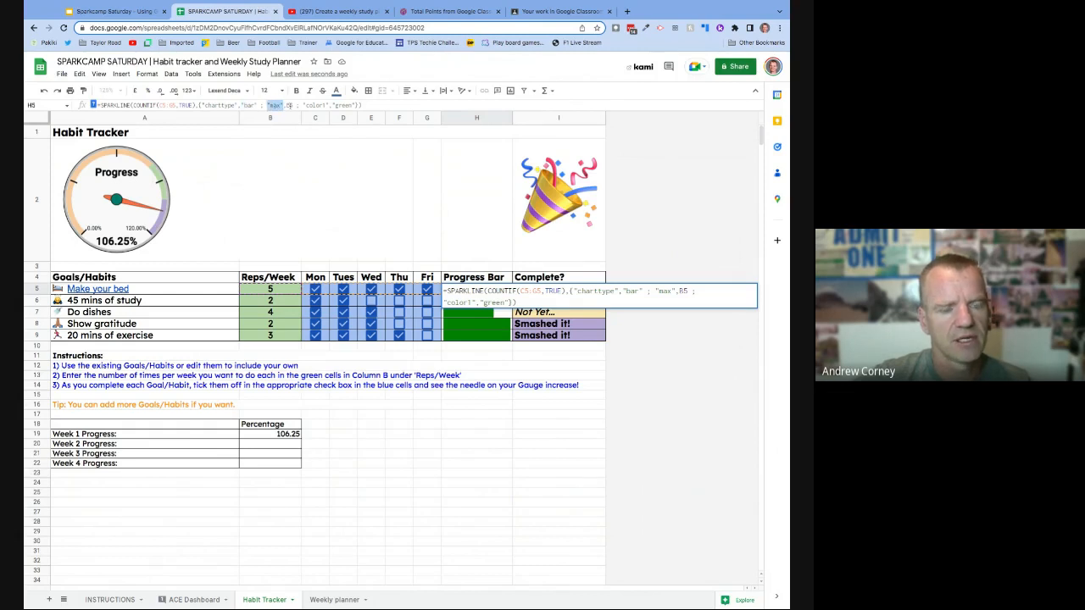
{"action": "double_click", "coordinate": [288, 105]}
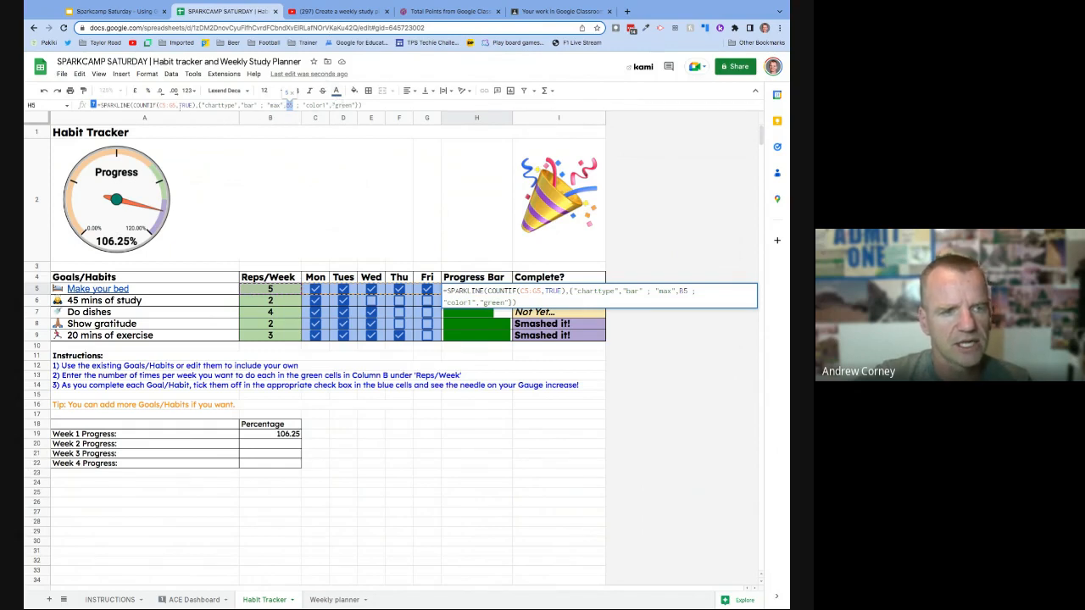
{"action": "left_click", "coordinate": [157, 106]}
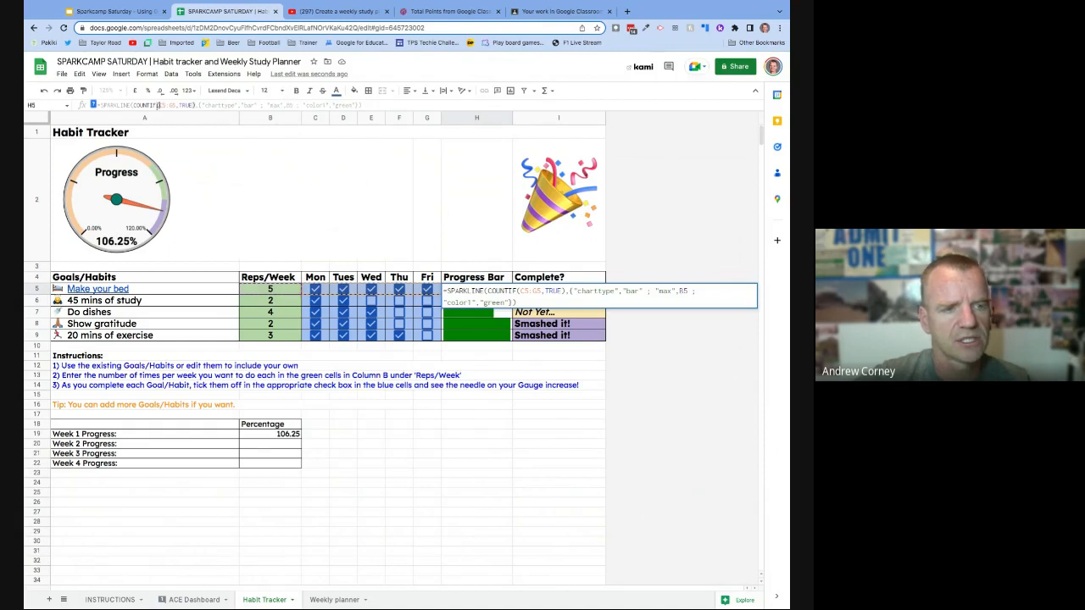
{"action": "key", "text": "shift+Right"}
{"action": "key", "text": "shift+Right"}
{"action": "key", "text": "shift+Right"}
{"action": "key", "text": "shift+Right"}
{"action": "key", "text": "shift+Right"}
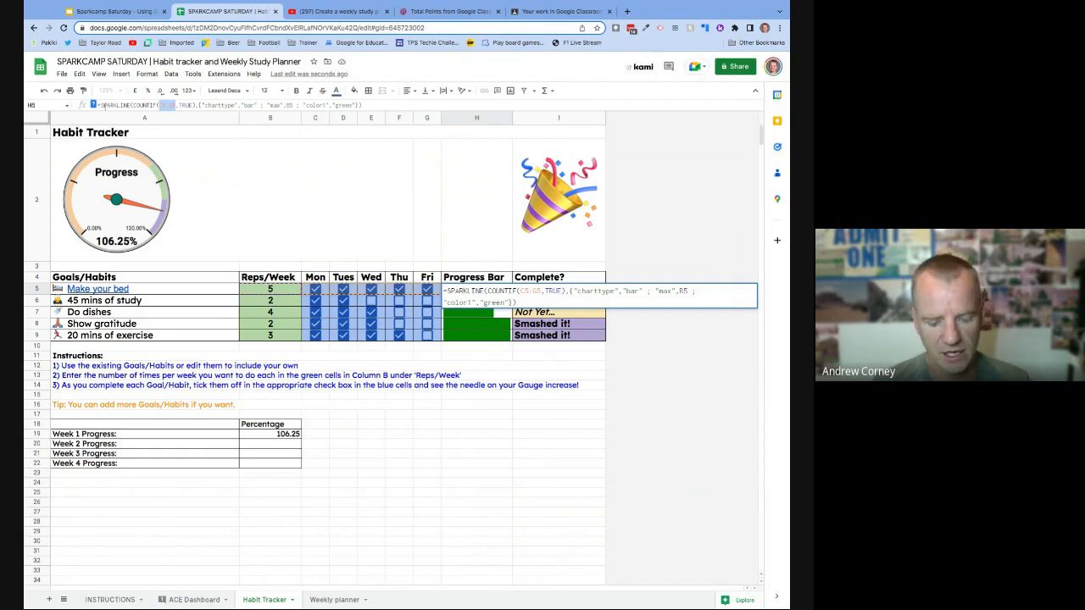
{"action": "key", "text": "Return"}
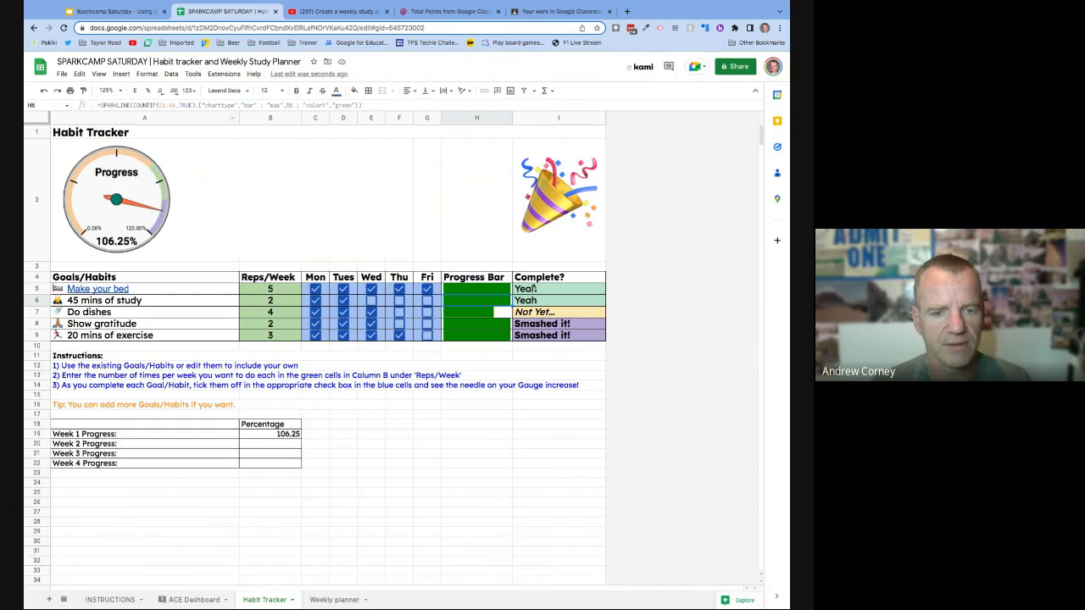
{"action": "left_click", "coordinate": [466, 295]}
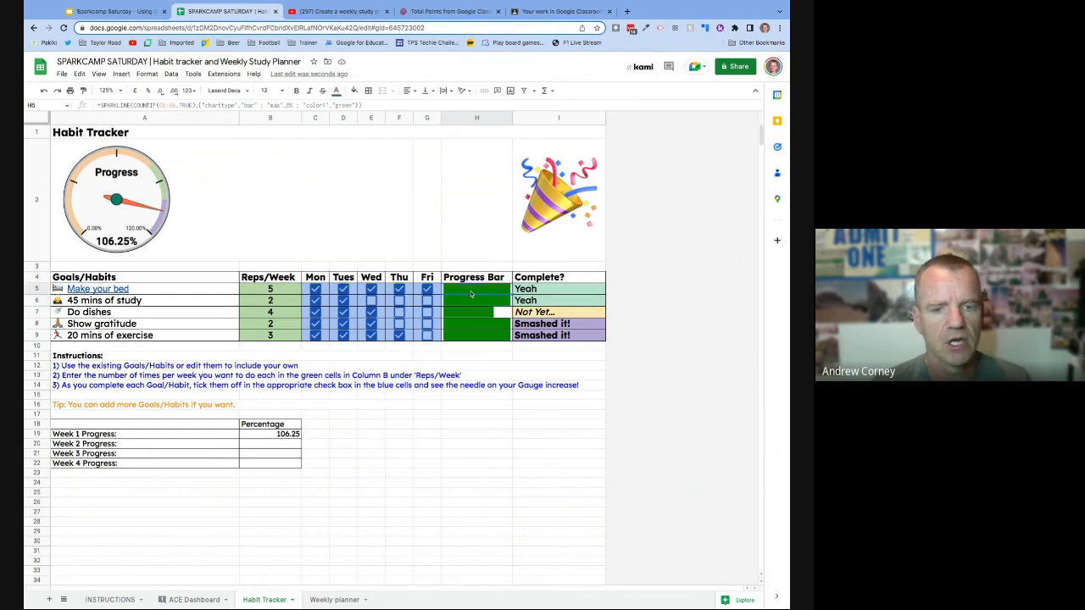
- Examine the nested IF and COUNTIF formula in the Complete? cell for Make your bed
{"action": "left_click", "coordinate": [560, 290]}
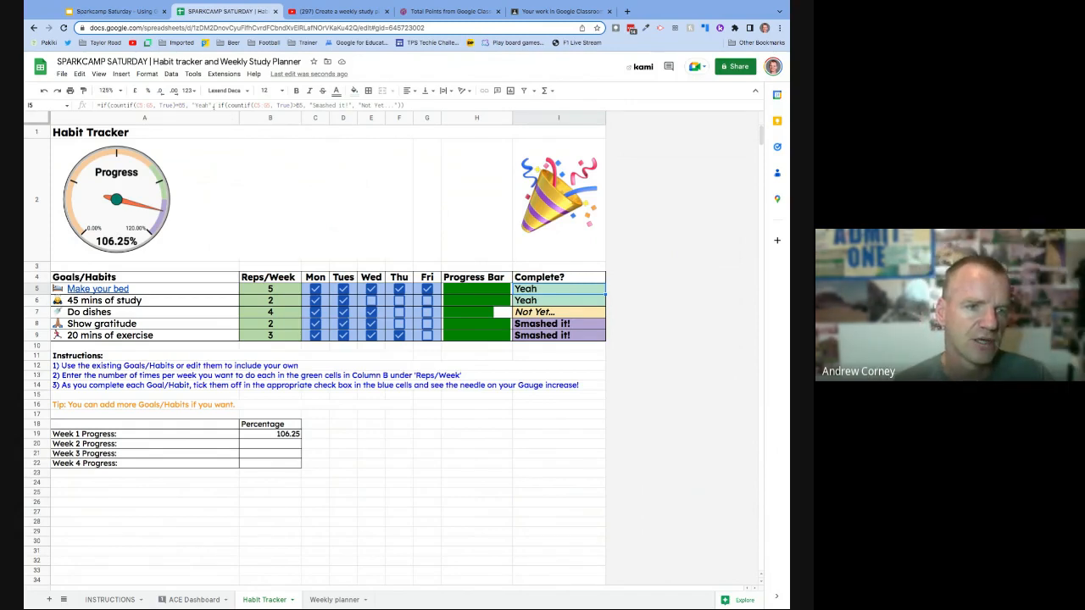
{"action": "left_click", "coordinate": [219, 105]}
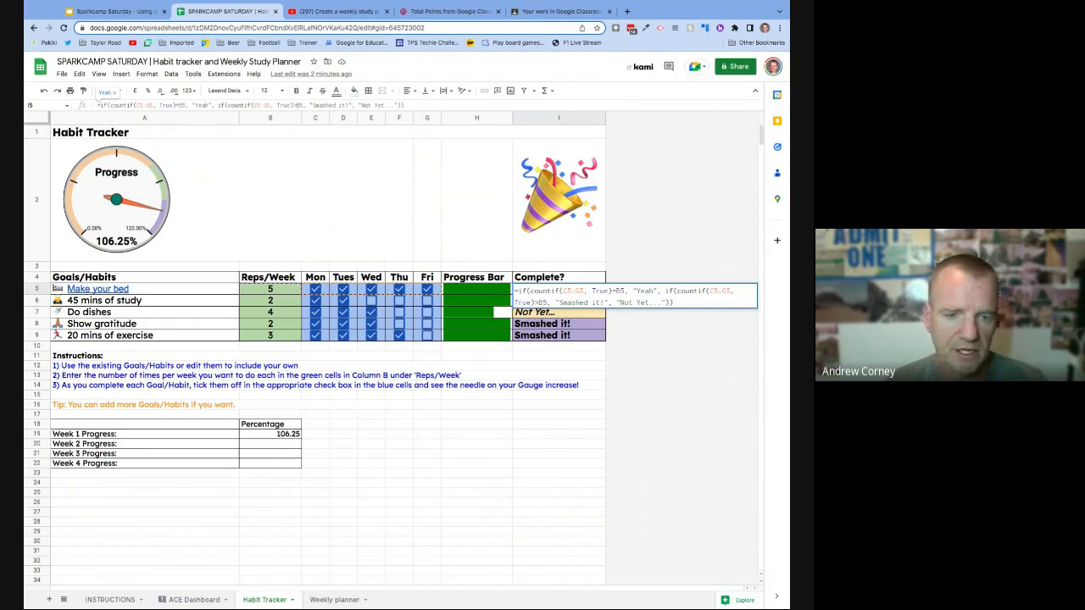
{"action": "key", "text": "Return"}
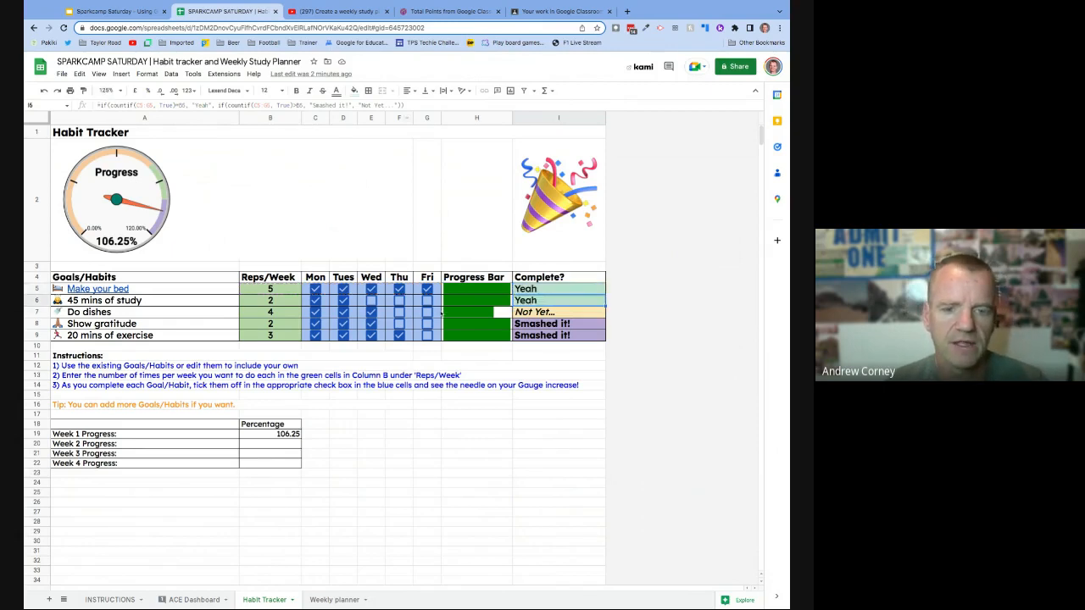
- Set the fill colour of the "Text starts with N" conditional format rule on the Complete? column to light red
{"action": "left_click", "coordinate": [582, 292]}
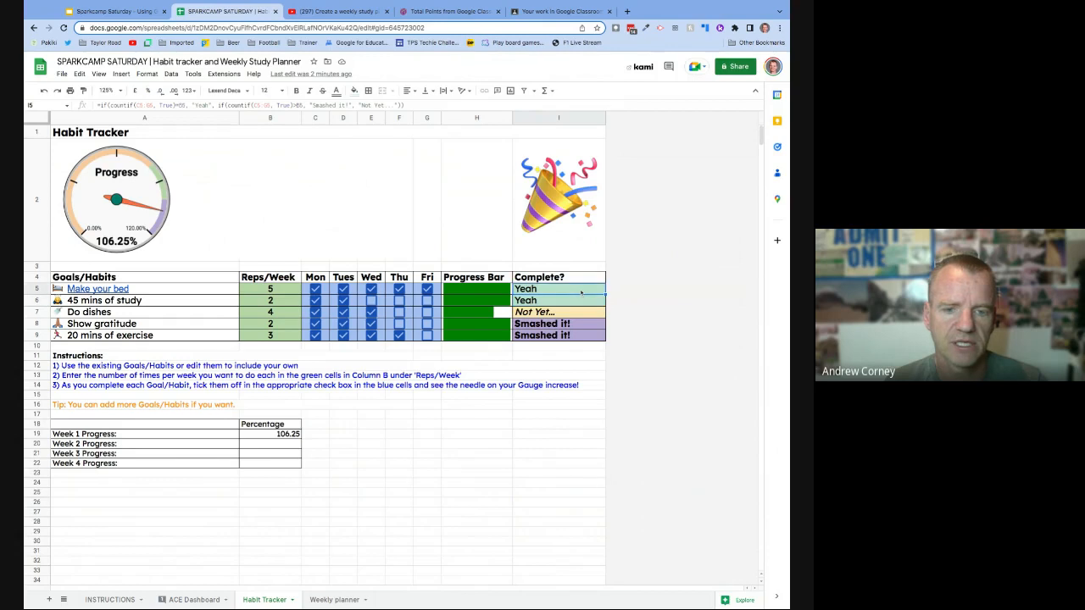
{"action": "left_click", "coordinate": [142, 75]}
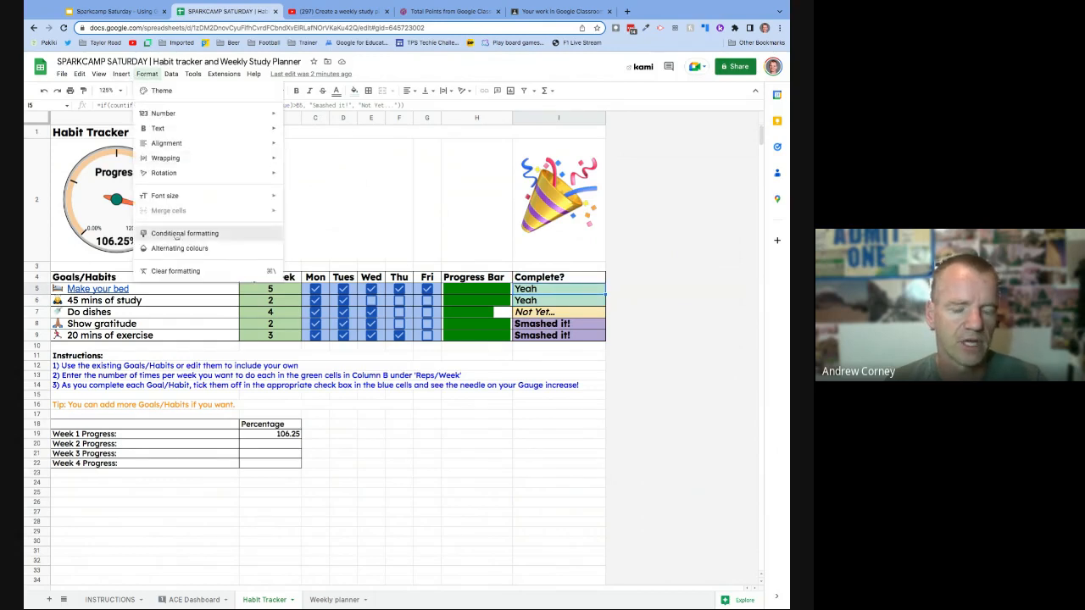
{"action": "left_click", "coordinate": [176, 234]}
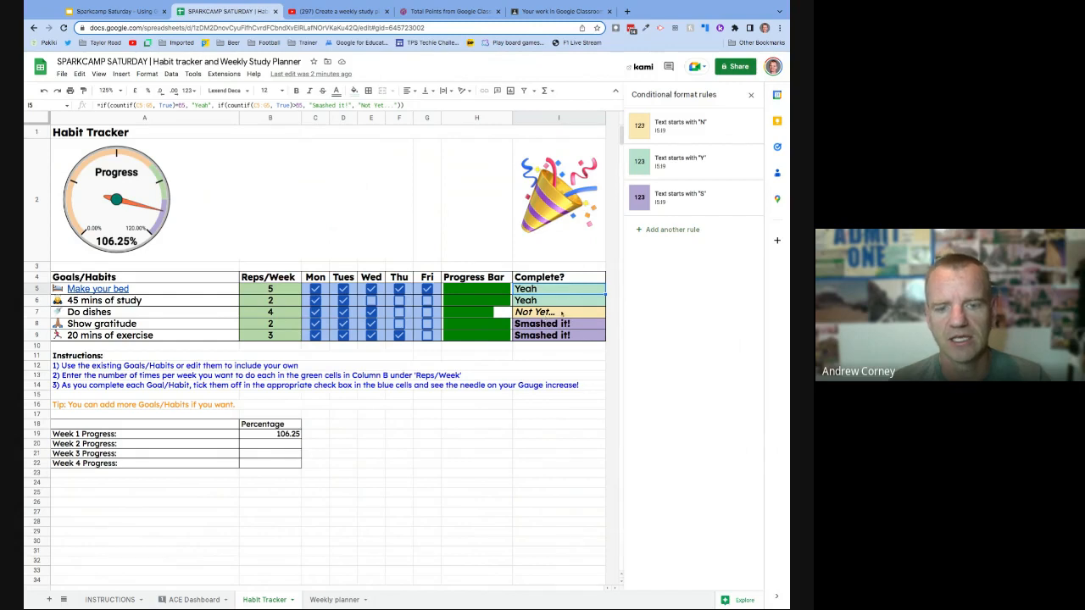
{"action": "left_click", "coordinate": [700, 129]}
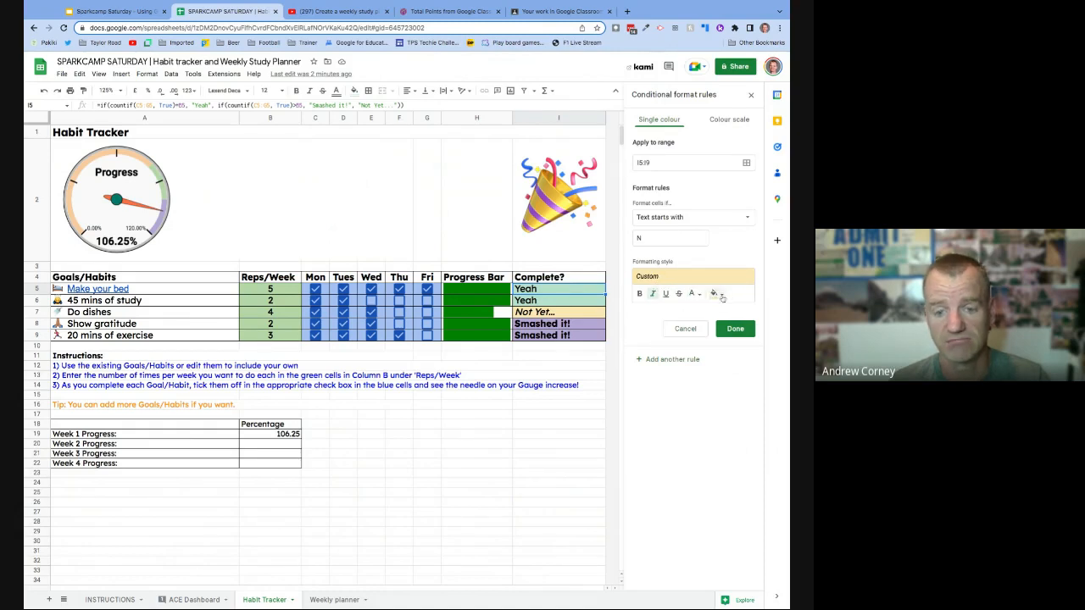
{"action": "left_click", "coordinate": [716, 293]}
{"action": "left_click", "coordinate": [632, 346]}
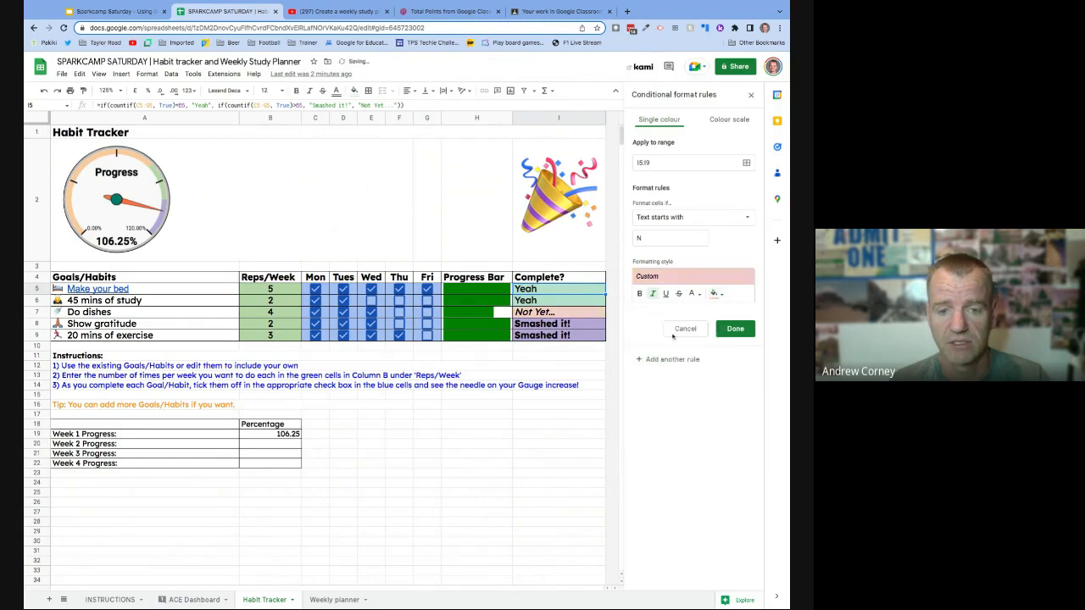
{"action": "left_click", "coordinate": [736, 329]}
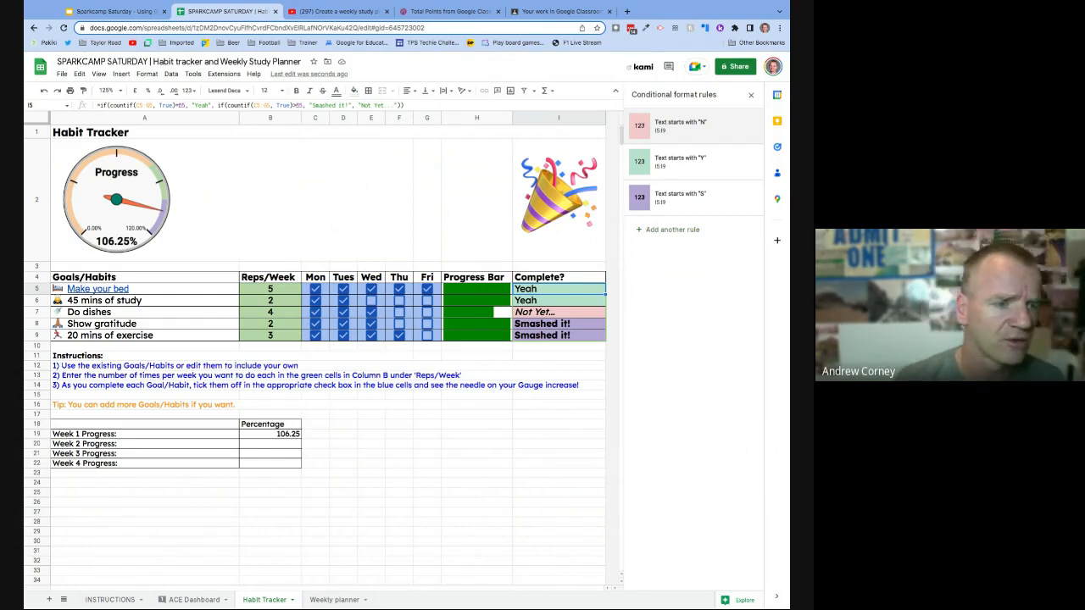
- Examine the label in cell A2 and the percentage formula in cell B2 behind the Progress gauge
{"action": "left_click", "coordinate": [98, 182]}
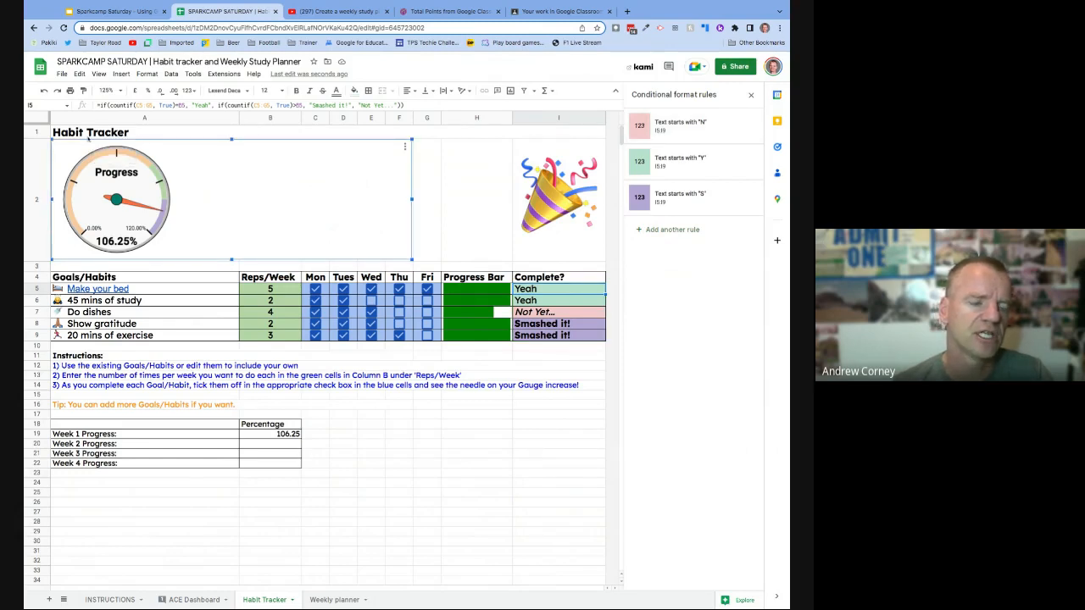
{"action": "left_click", "coordinate": [87, 136]}
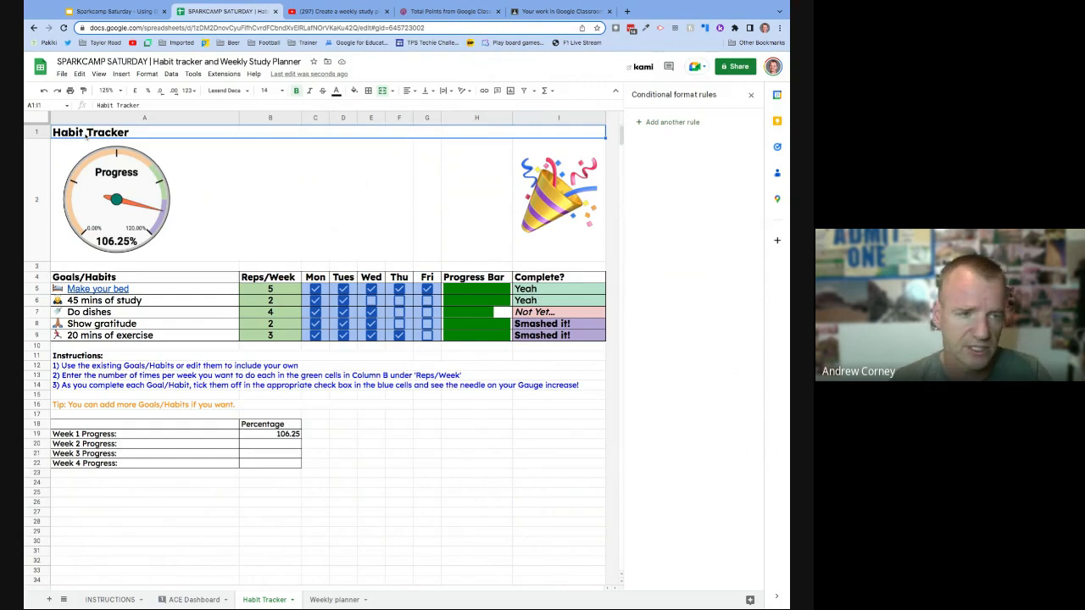
{"action": "left_click", "coordinate": [202, 201]}
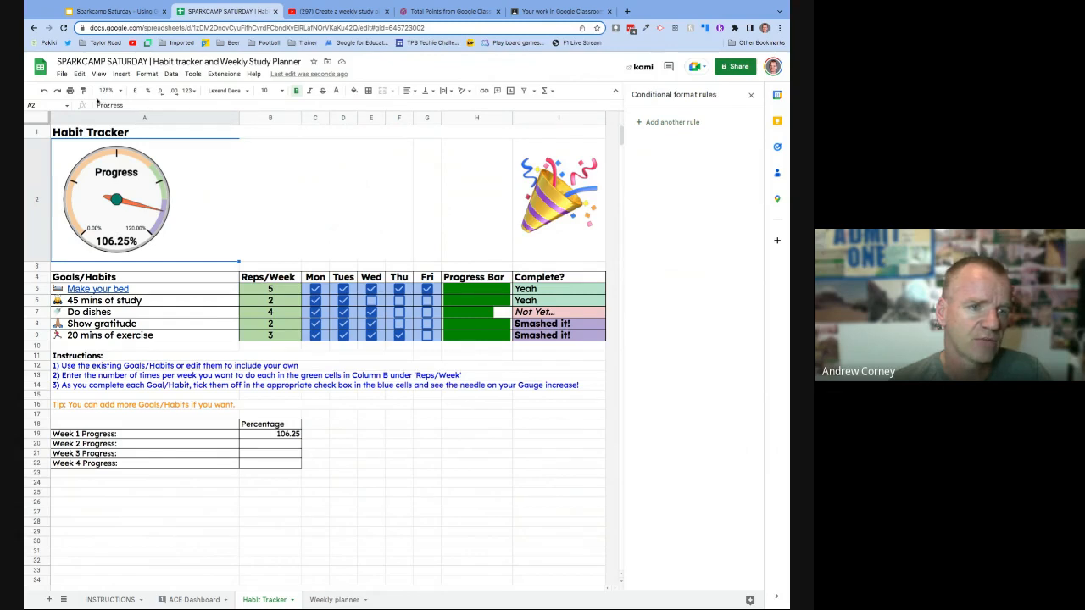
{"action": "key", "text": "Right"}
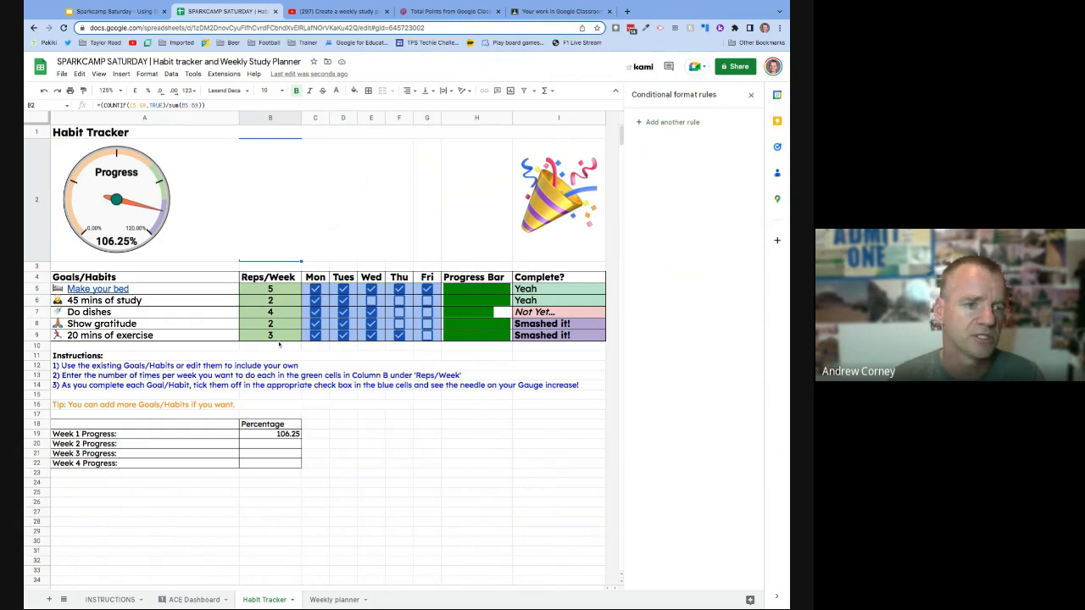
- Examine the Progress gauge chart's data setup and its gauge range and range colour settings
{"action": "left_click", "coordinate": [126, 188]}
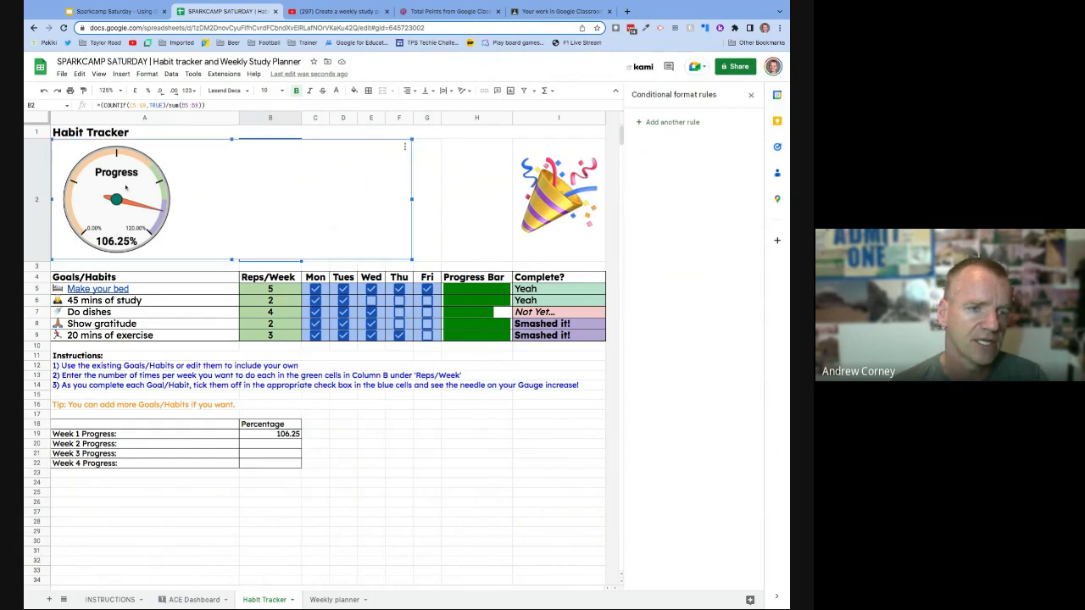
{"action": "left_click", "coordinate": [405, 147]}
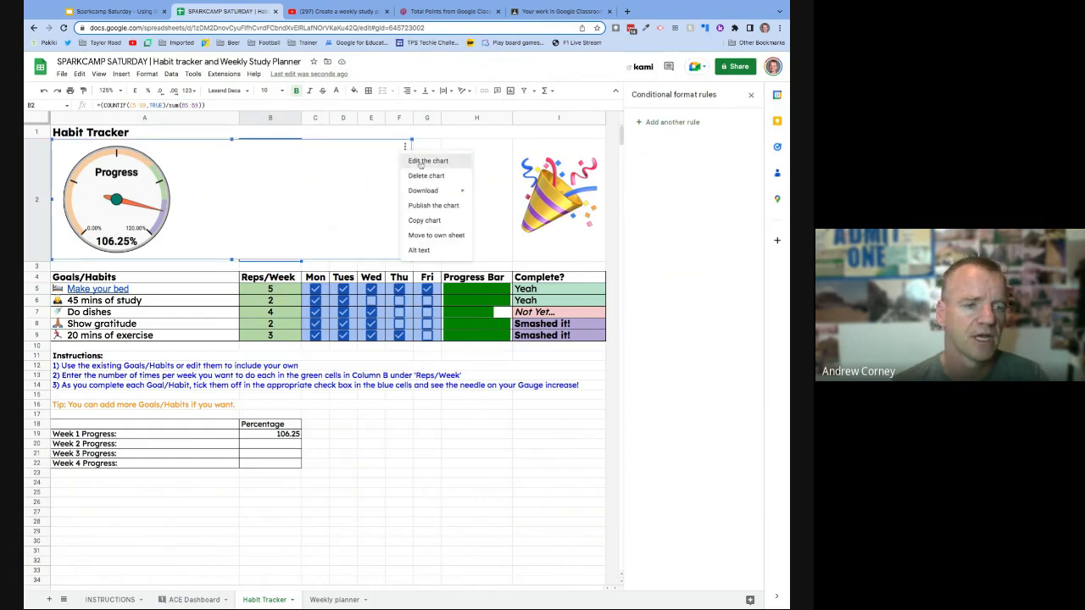
{"action": "left_click", "coordinate": [420, 162]}
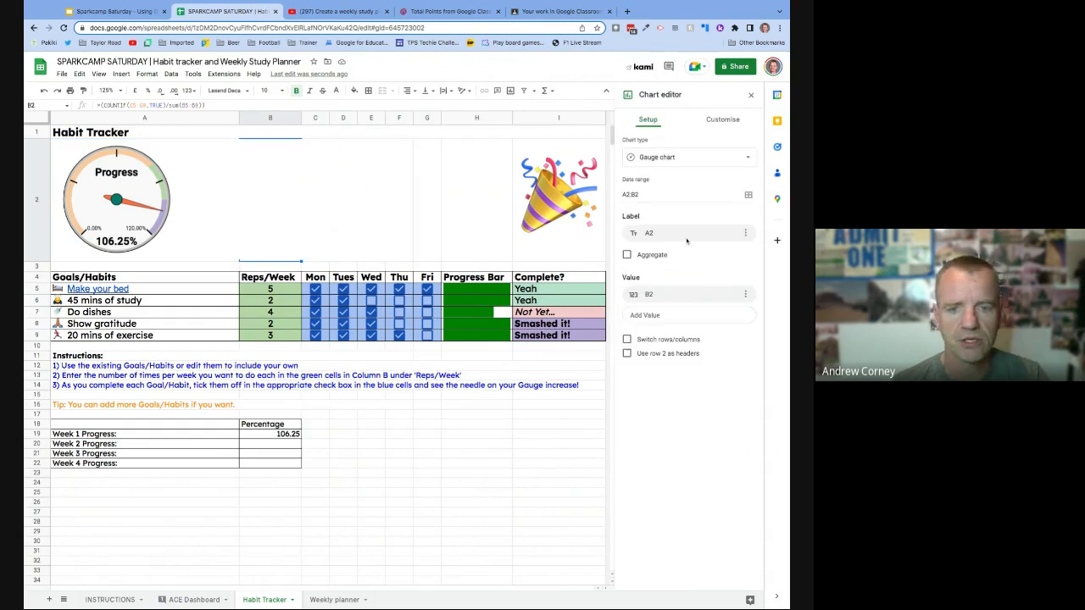
{"action": "left_click", "coordinate": [724, 117]}
{"action": "left_click", "coordinate": [628, 173]}
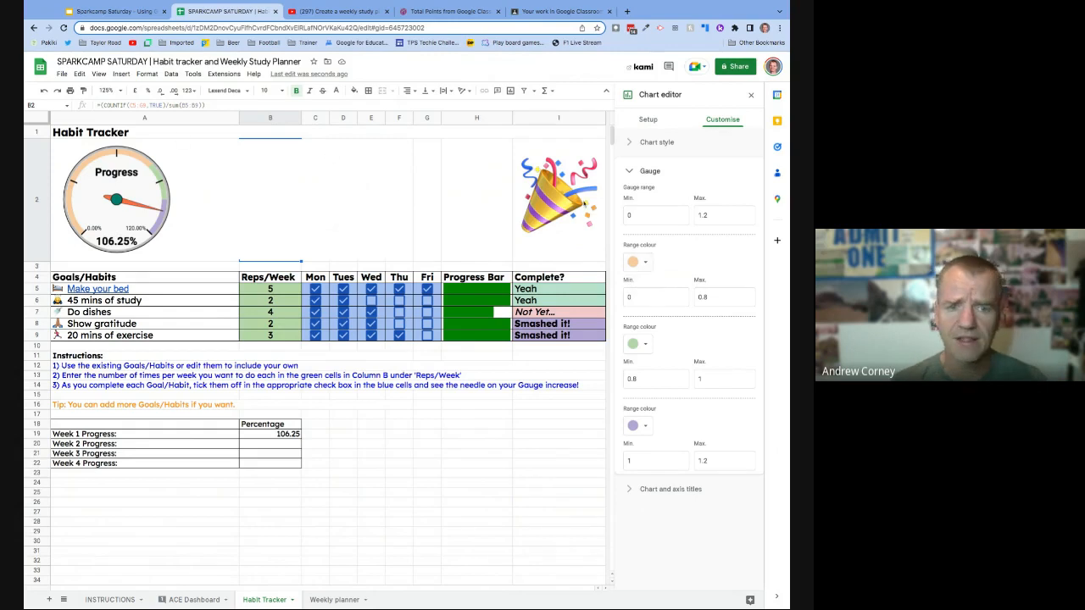
- Examine the nested IF formula behind the celebration emoji in cell I2 and the cell's font size
{"action": "left_click", "coordinate": [568, 211]}
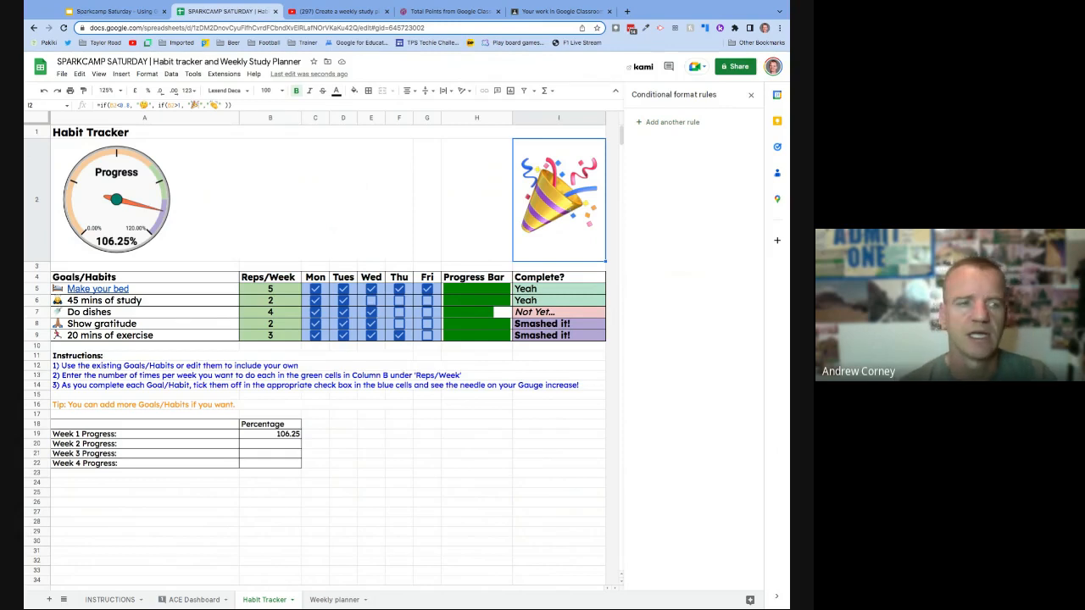
{"action": "left_click", "coordinate": [751, 94]}
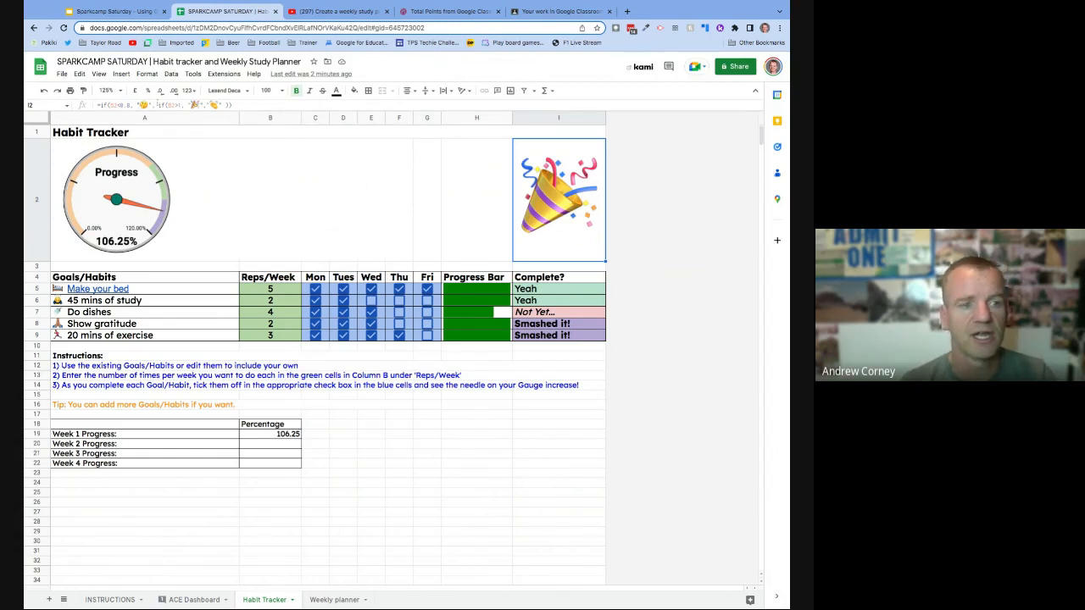
{"action": "left_click_drag", "start_coordinate": [158, 104], "coordinate": [231, 105]}
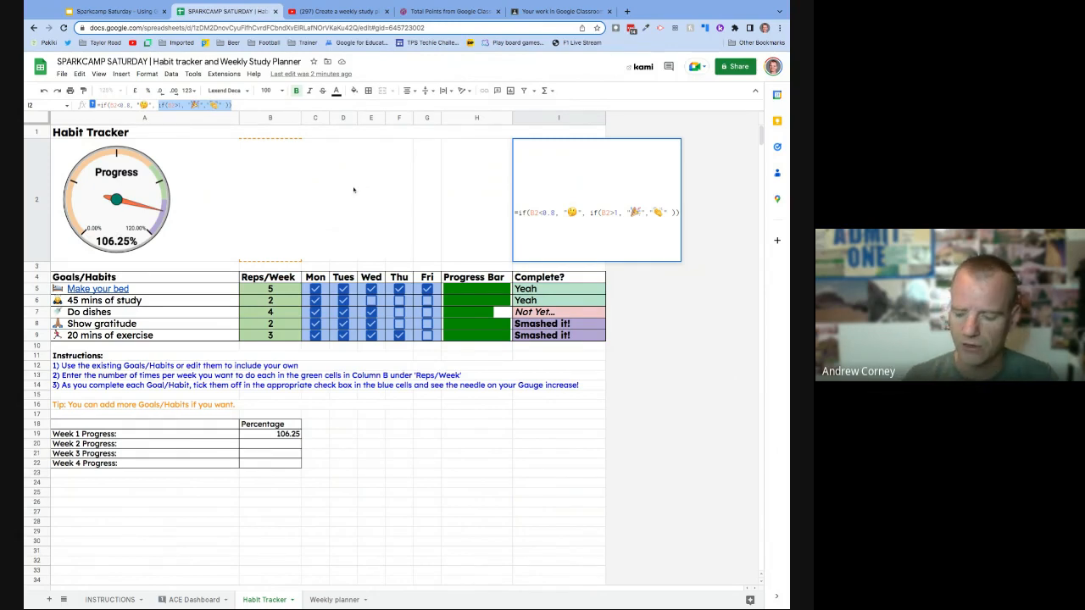
{"action": "key", "text": "Return"}
{"action": "left_click", "coordinate": [554, 196]}
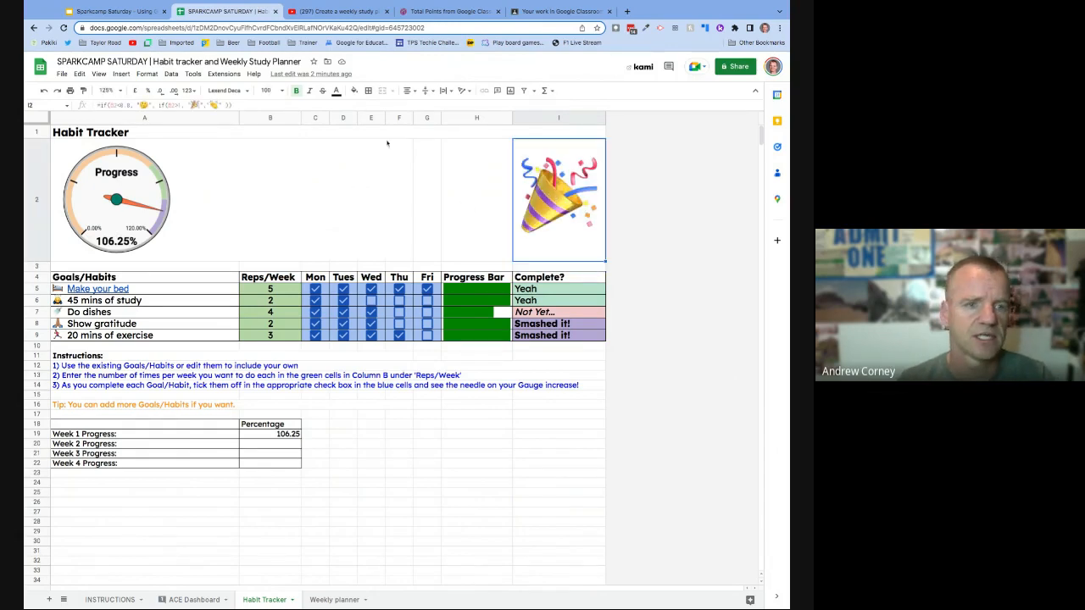
{"action": "left_click", "coordinate": [282, 92]}
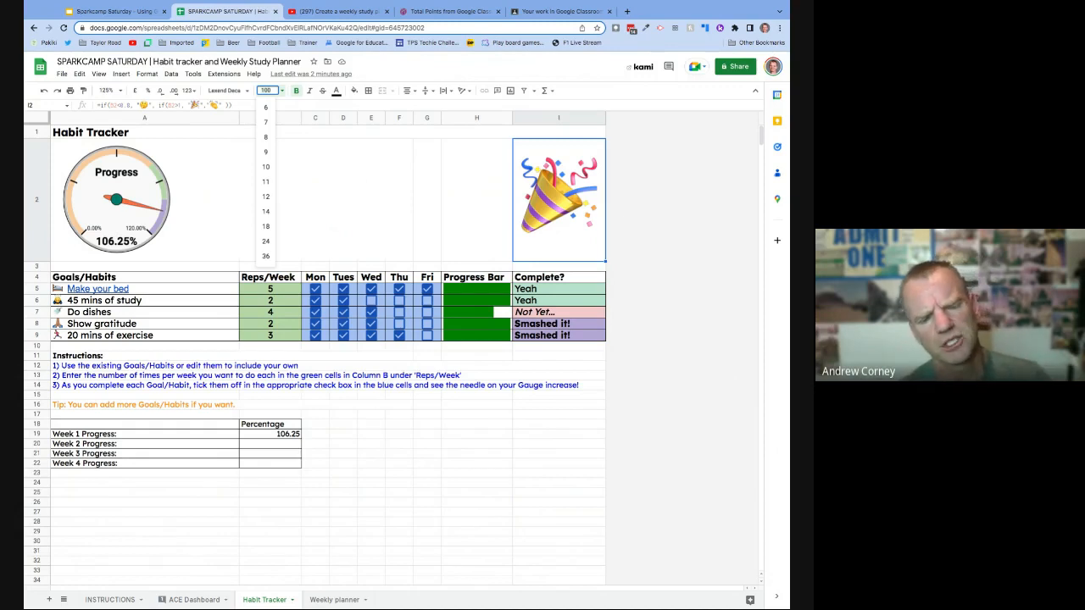
{"action": "left_click", "coordinate": [433, 252]}
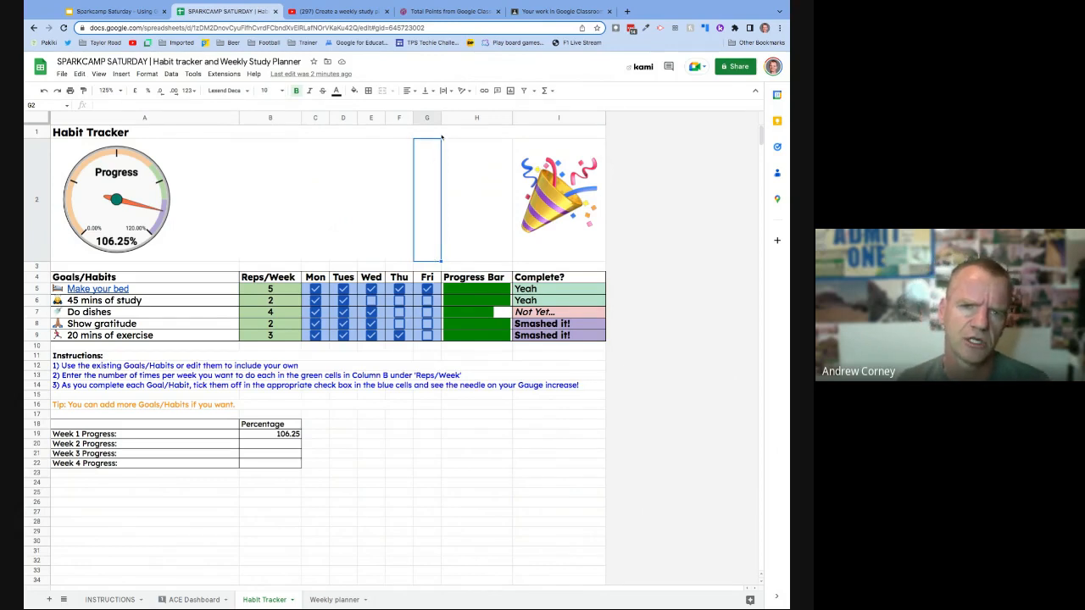
- Insert a new column between Fri and Progress Bar and give it the heading "Sat"
{"action": "left_click", "coordinate": [462, 116]}
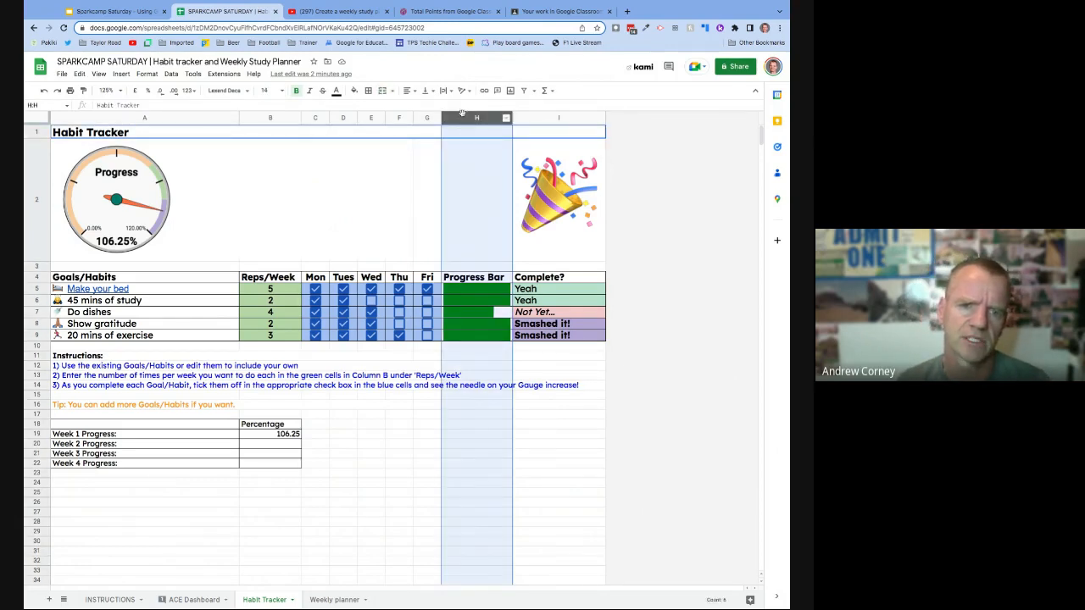
{"action": "right_click", "coordinate": [463, 117]}
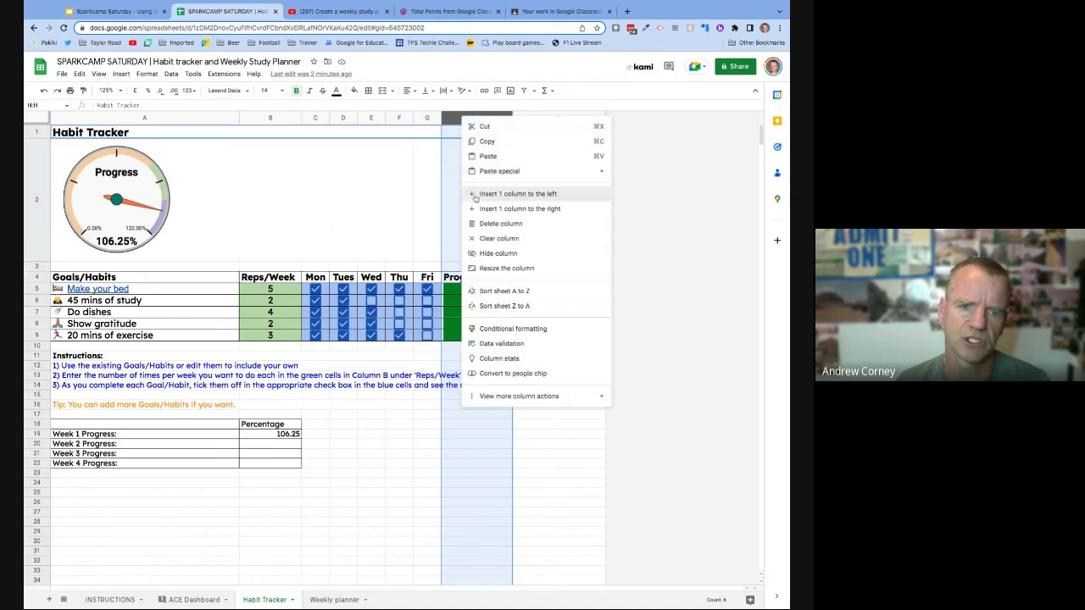
{"action": "left_click", "coordinate": [475, 195]}
{"action": "left_click", "coordinate": [450, 282]}
{"action": "type", "text": "Sat"}
{"action": "key", "text": "Return"}
- Add tick boxes to the Sat column for all five habits, cells H5 to H9
{"action": "left_click_drag", "start_coordinate": [462, 292], "coordinate": [465, 337]}
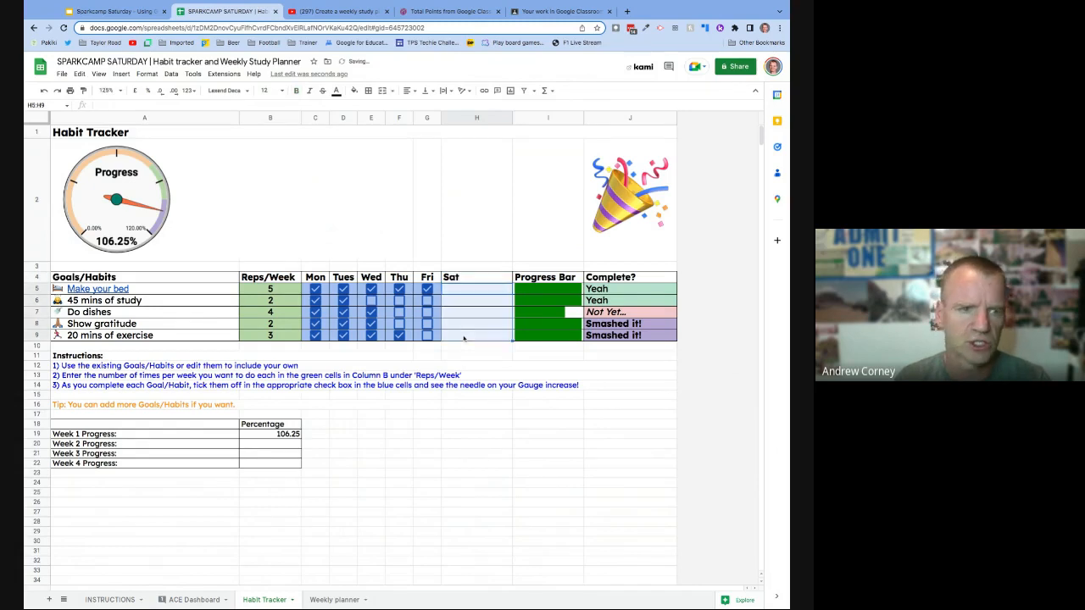
{"action": "left_click", "coordinate": [121, 73]}
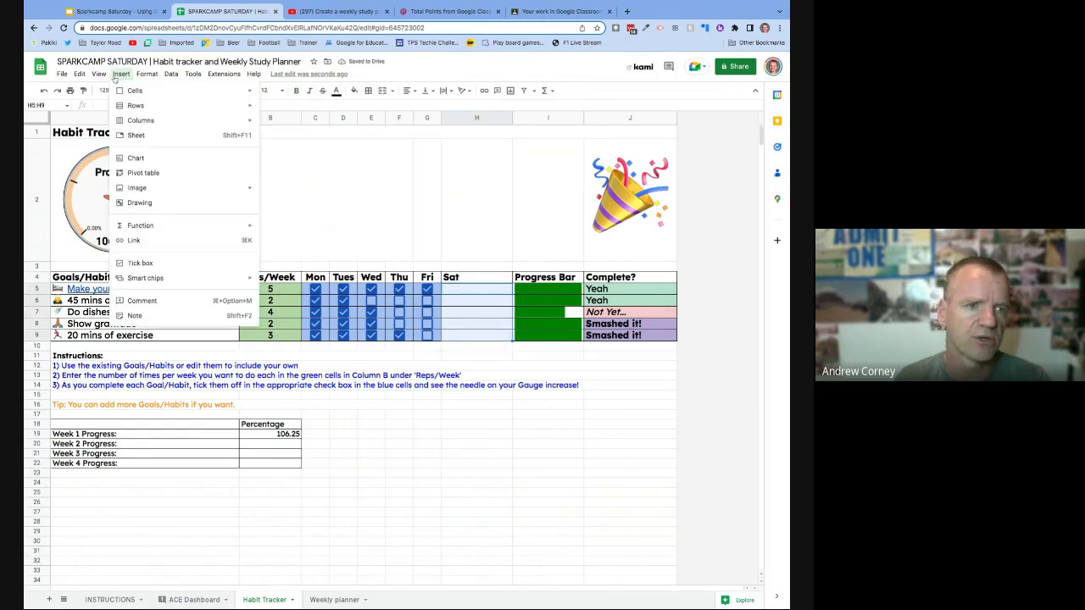
{"action": "left_click", "coordinate": [141, 263]}
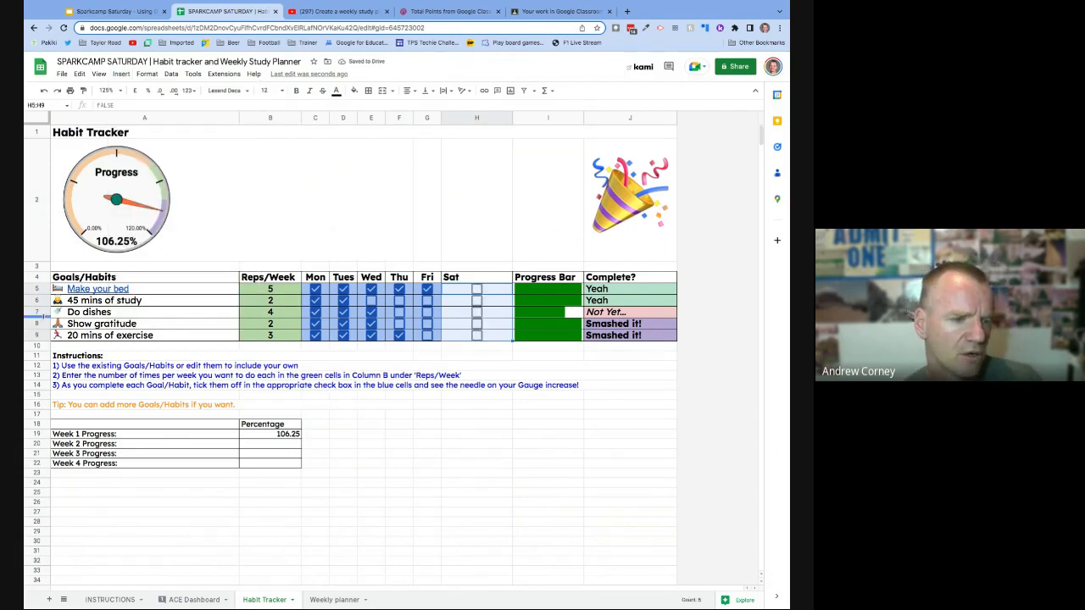
- Look over the Do dishes row, the ACE Dashboard gauges, and the Weekly planner's SCHOOL block and first instruction
{"action": "left_click", "coordinate": [38, 312]}
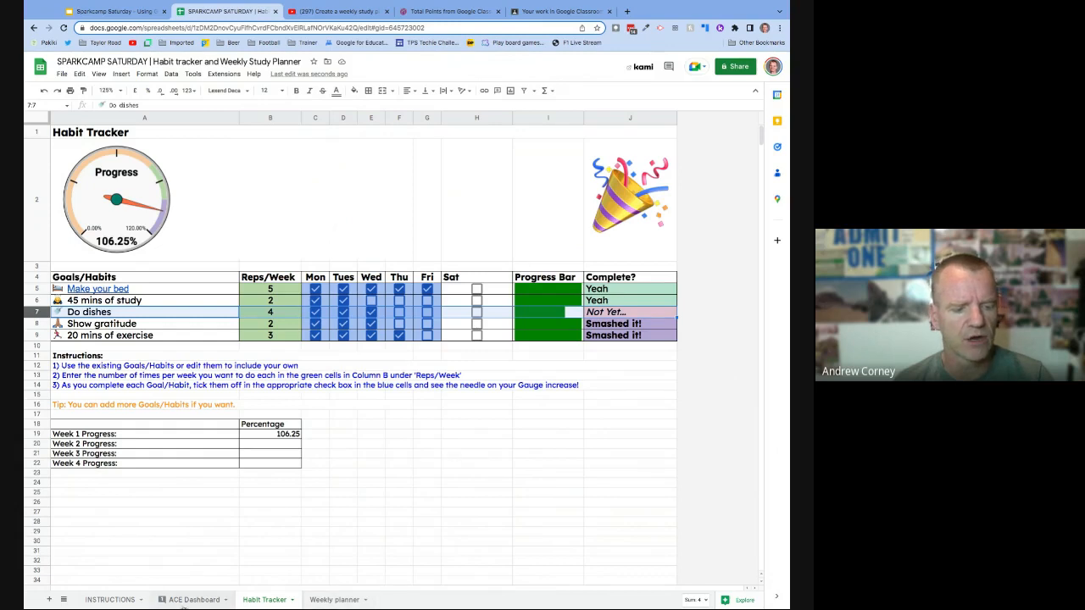
{"action": "left_click", "coordinate": [184, 601]}
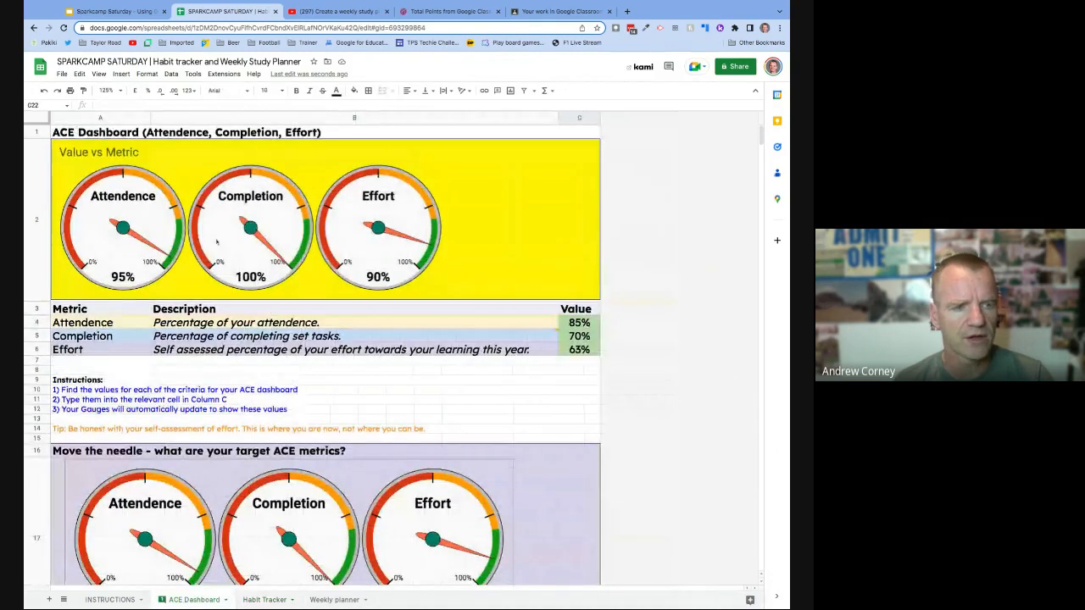
{"action": "left_click", "coordinate": [255, 602]}
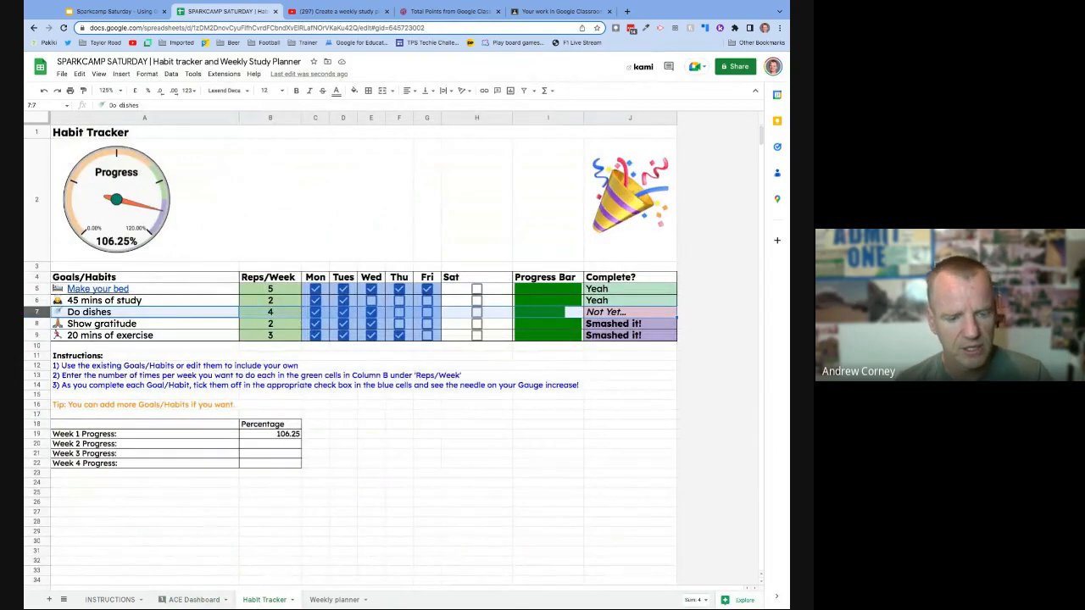
{"action": "left_click", "coordinate": [333, 600]}
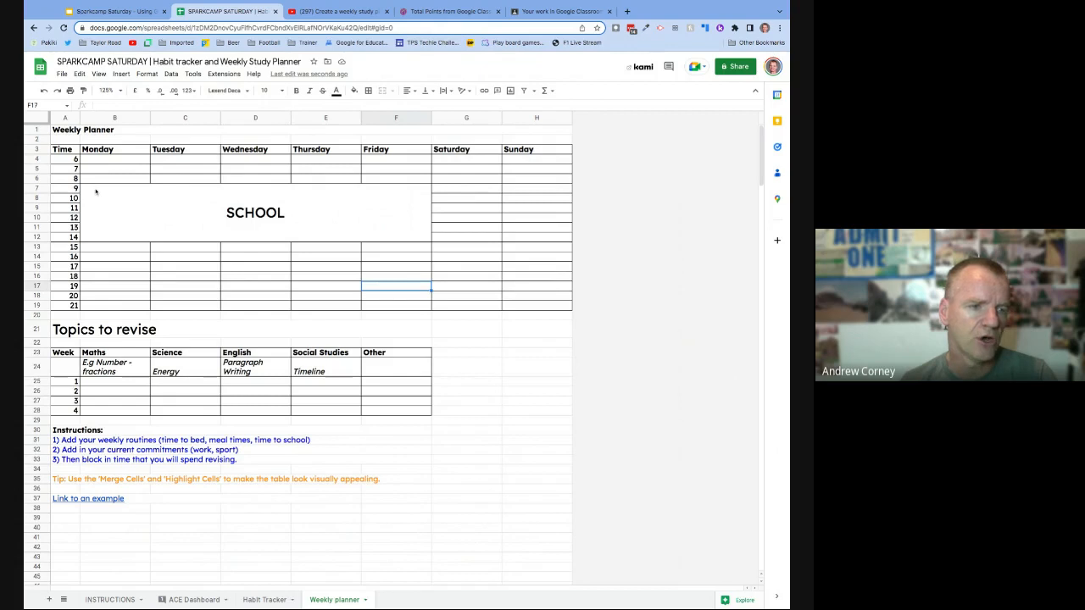
{"action": "left_click", "coordinate": [105, 237]}
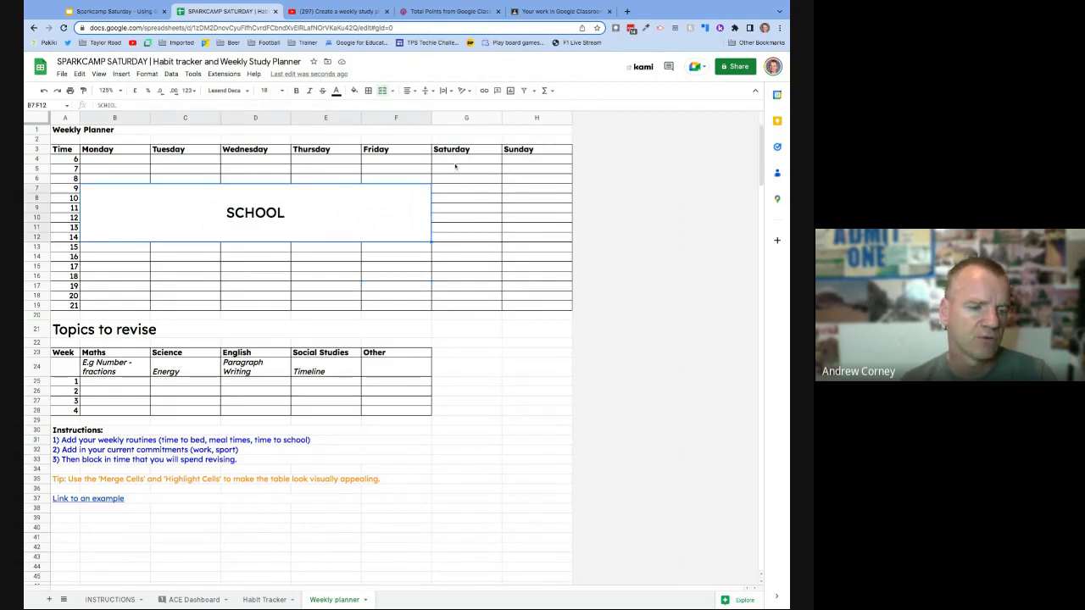
{"action": "left_click", "coordinate": [74, 442]}
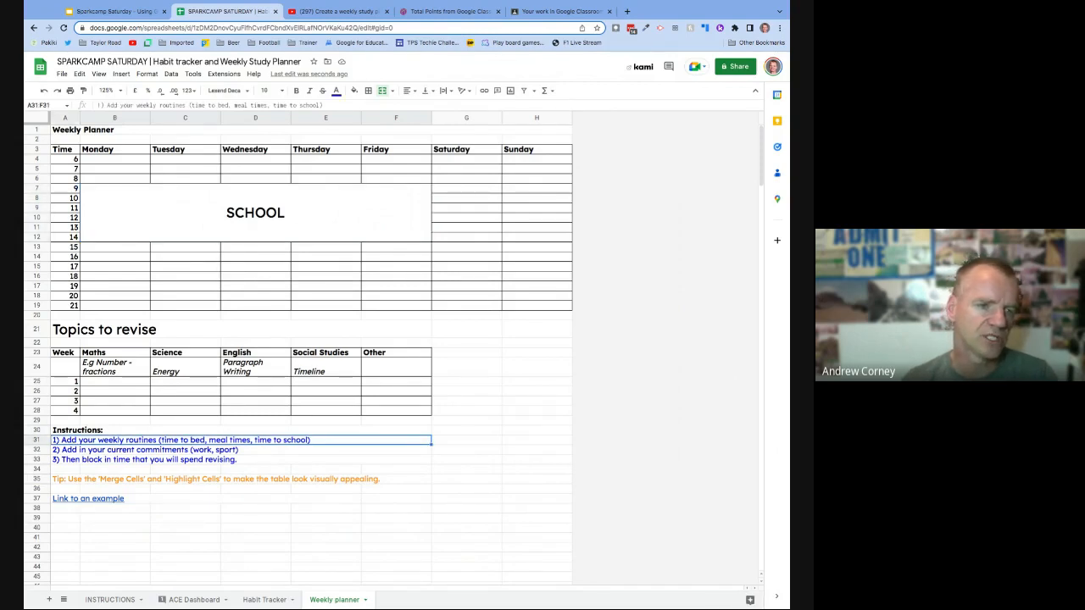
- Enter "Get up and make bed" in the Weekly Planner's Monday slot at time 7
{"action": "left_click", "coordinate": [119, 172]}
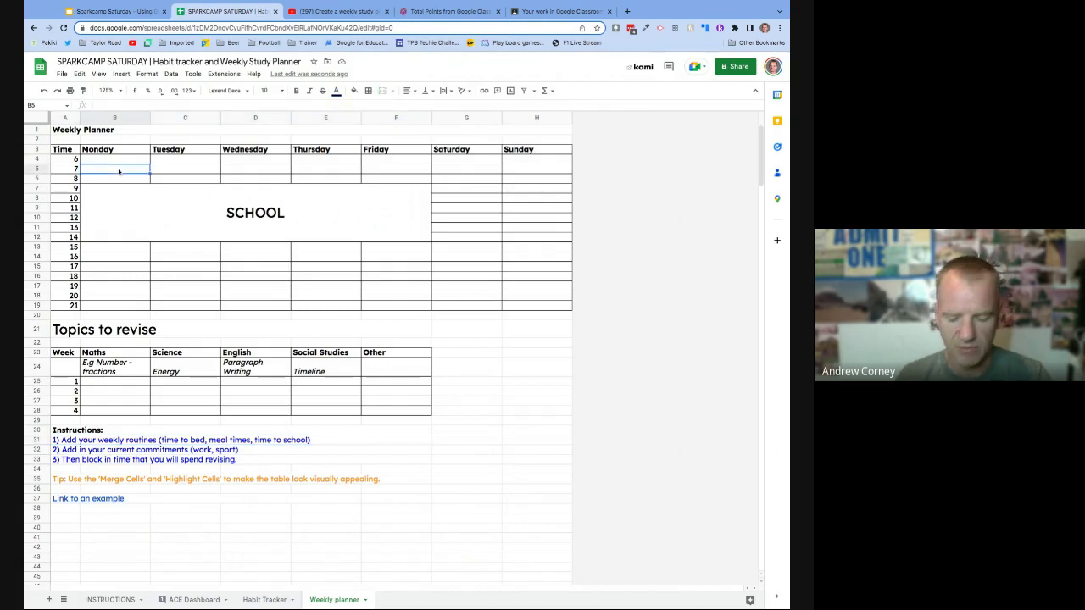
{"action": "type", "text": "Get up and make bed"}
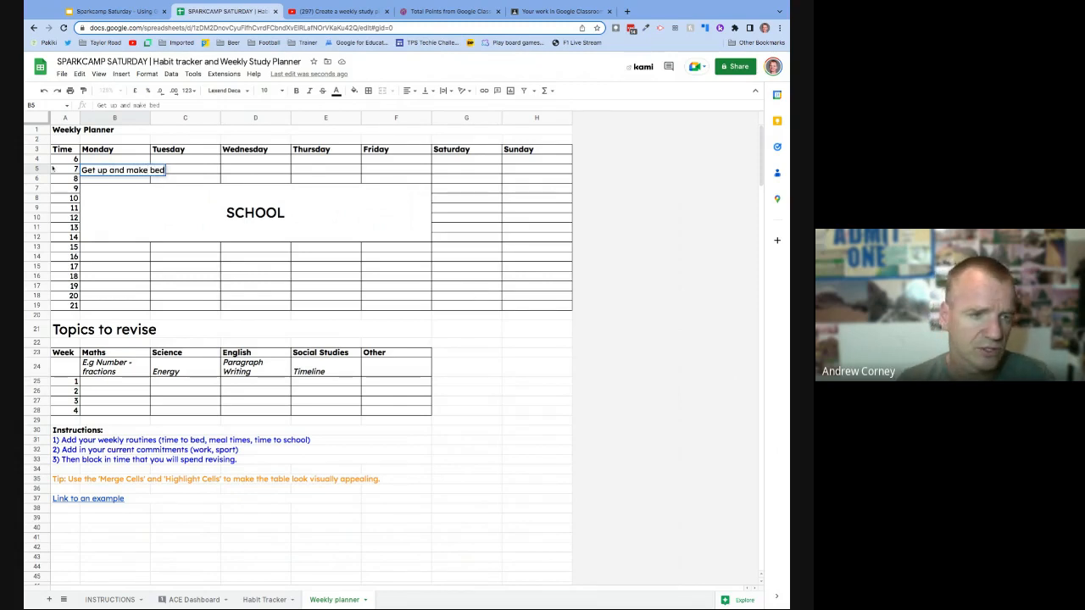
{"action": "key", "text": "Return"}
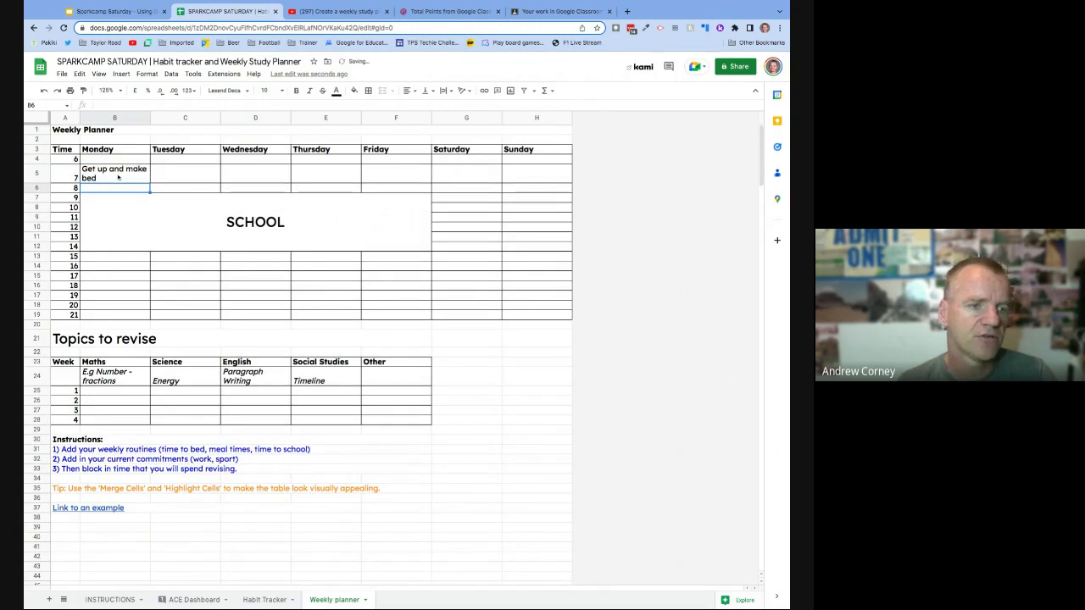
{"action": "double_click", "coordinate": [185, 173]}
{"action": "type", "text": "lkdjflkdjf"}
{"action": "key", "text": "BackSpace"}
{"action": "key", "text": "BackSpace"}
{"action": "key", "text": "BackSpace"}
{"action": "key", "text": "BackSpace"}
{"action": "key", "text": "BackSpace"}
{"action": "key", "text": "BackSpace"}
{"action": "key", "text": "BackSpace"}
{"action": "key", "text": "BackSpace"}
{"action": "key", "text": "BackSpace"}
{"action": "key", "text": "BackSpace"}
- Merge the "Get up and make bed" entry across Monday to Friday and fill it light yellow
{"action": "left_click", "coordinate": [129, 178]}
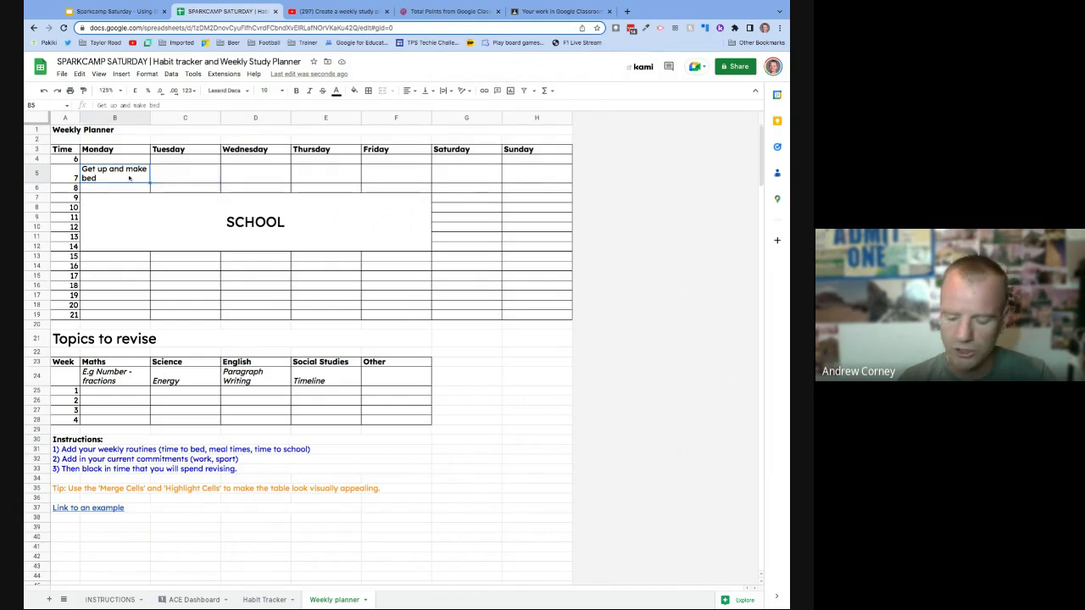
{"action": "left_click", "coordinate": [396, 172], "text": "shift"}
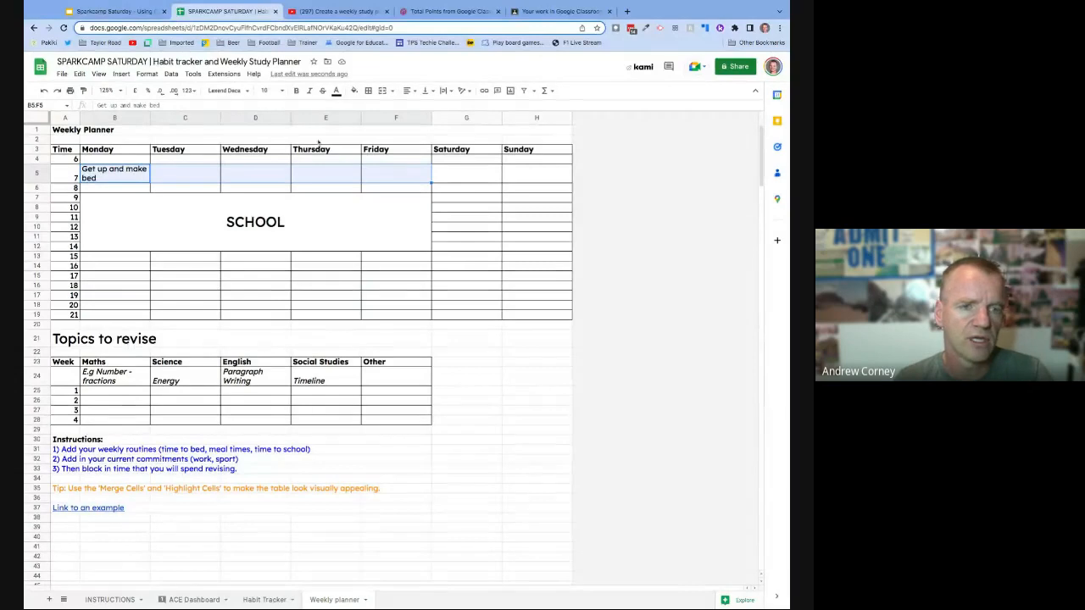
{"action": "left_click", "coordinate": [382, 91]}
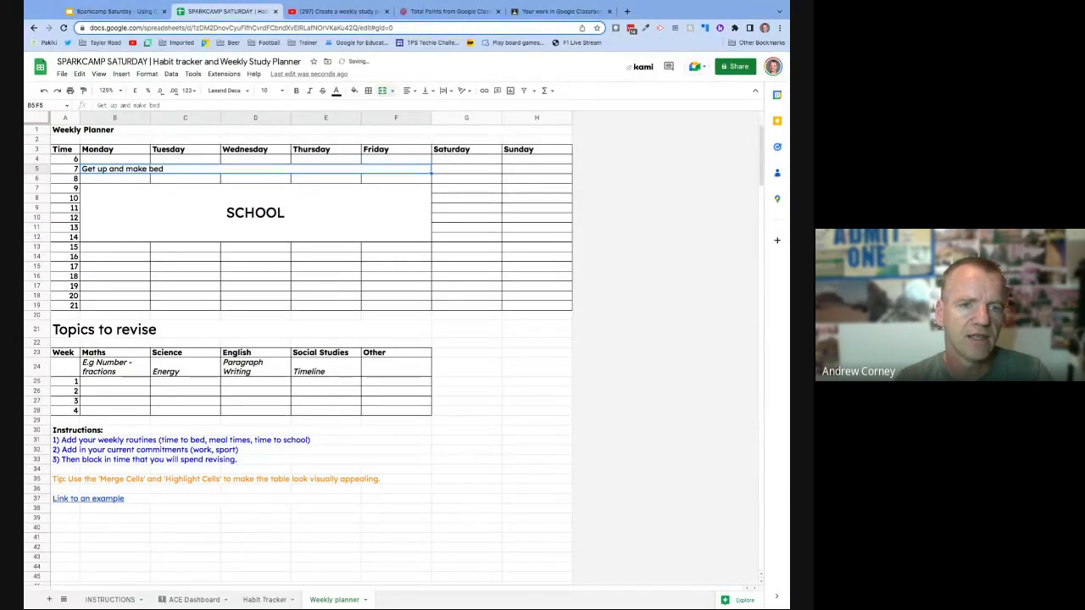
{"action": "left_click", "coordinate": [354, 91]}
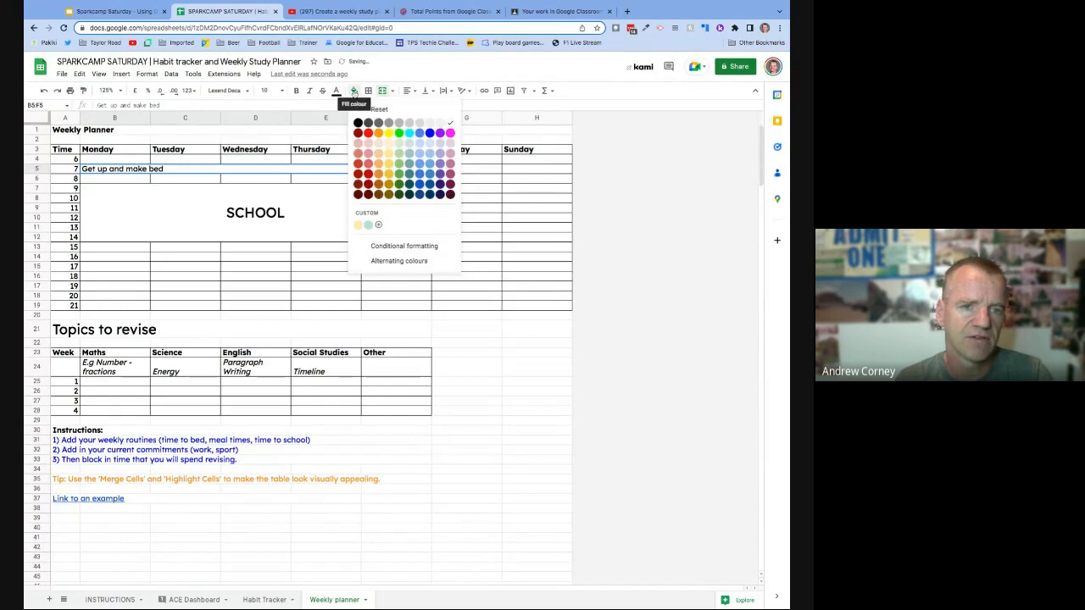
{"action": "left_click", "coordinate": [389, 154]}
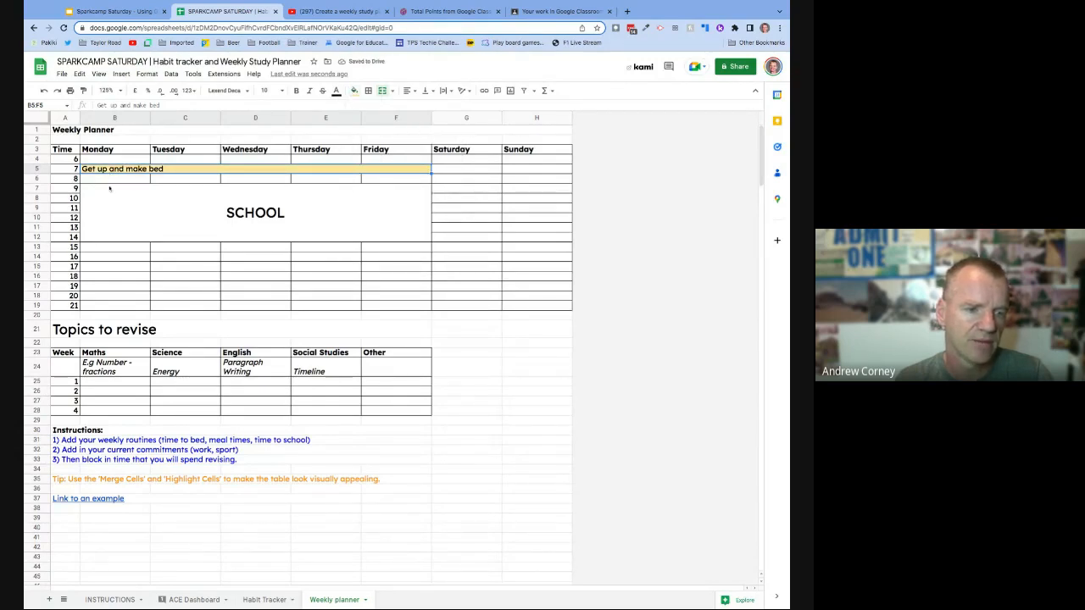
- Enter "Dinner" in the Monday slot at time 19
{"action": "left_click", "coordinate": [108, 290]}
{"action": "type", "text": "Dinner"}
{"action": "key", "text": "BackSpace"}
{"action": "key", "text": "BackSpace"}
{"action": "key", "text": "BackSpace"}
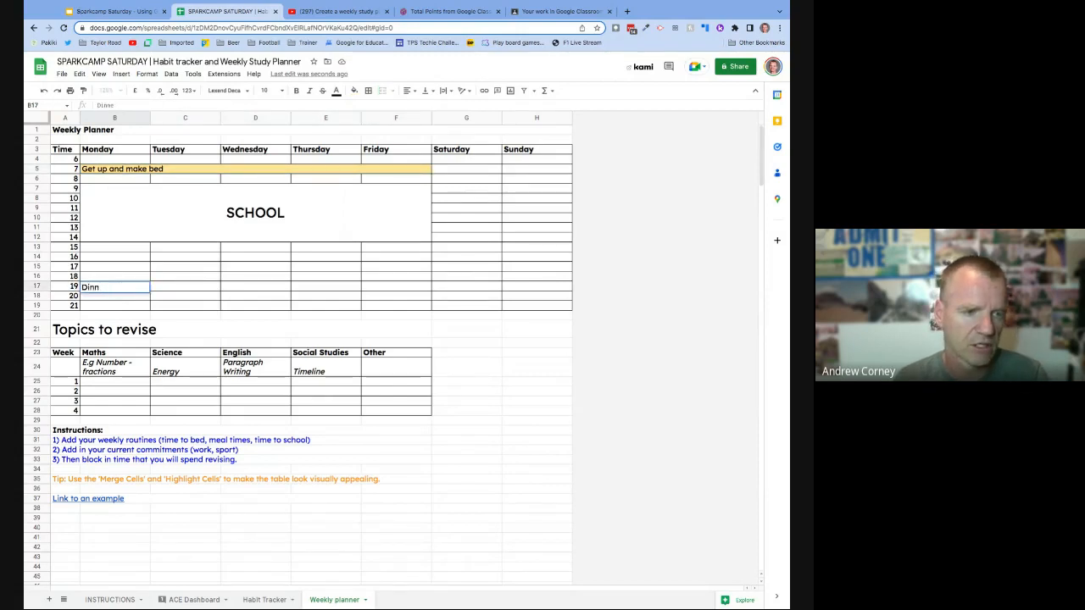
{"action": "type", "text": "ner"}
{"action": "key", "text": "Return"}
- Merge the Dinner entry across Monday to Sunday and fill it with the same light yellow
{"action": "left_click", "coordinate": [124, 290]}
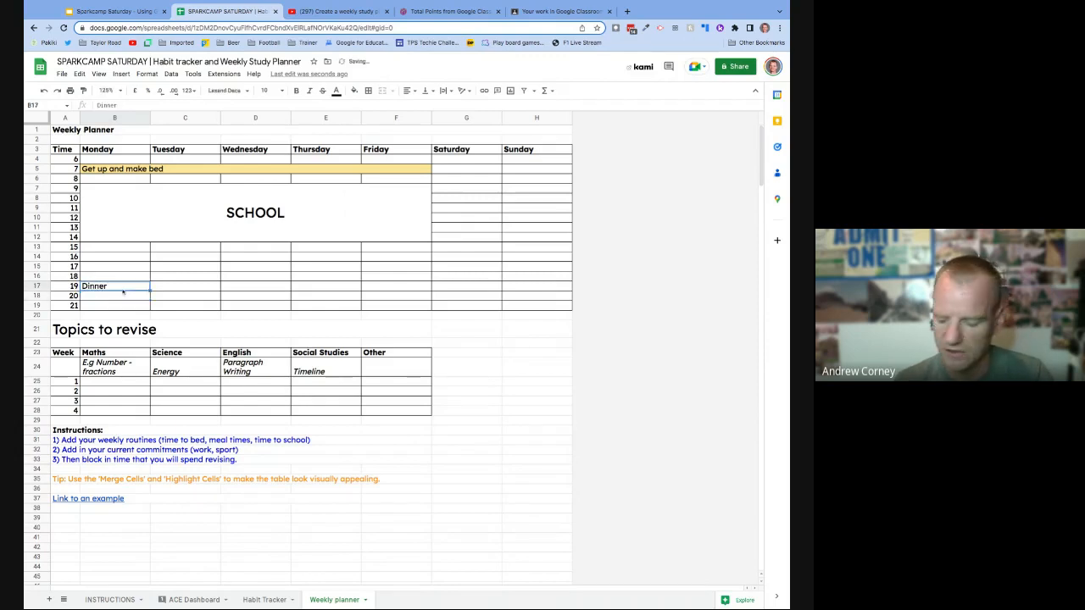
{"action": "left_click", "coordinate": [396, 290], "text": "shift"}
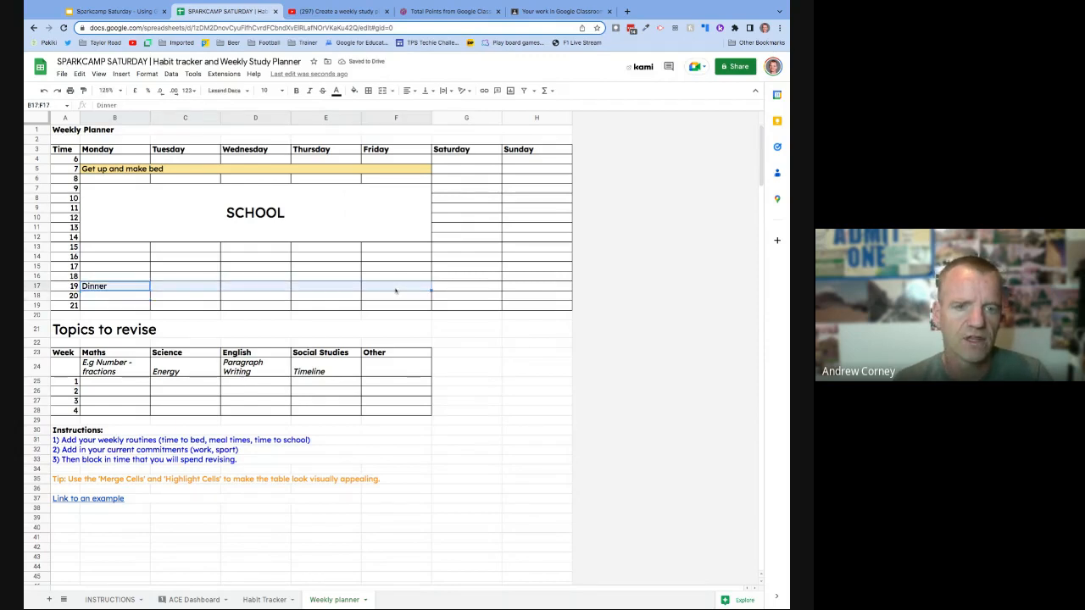
{"action": "left_click", "coordinate": [539, 288], "text": "shift"}
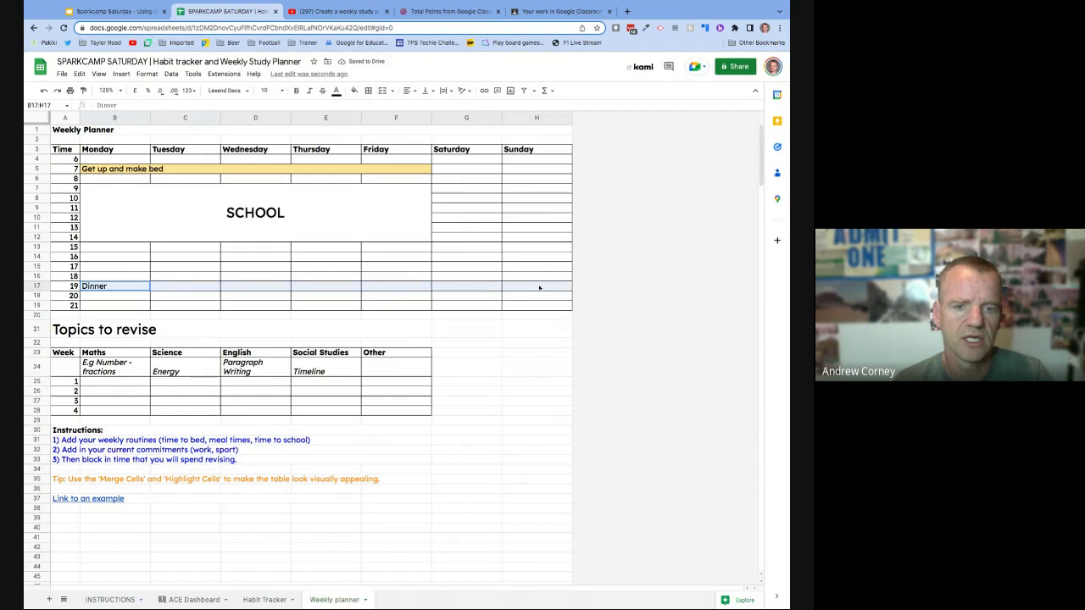
{"action": "left_click", "coordinate": [383, 90]}
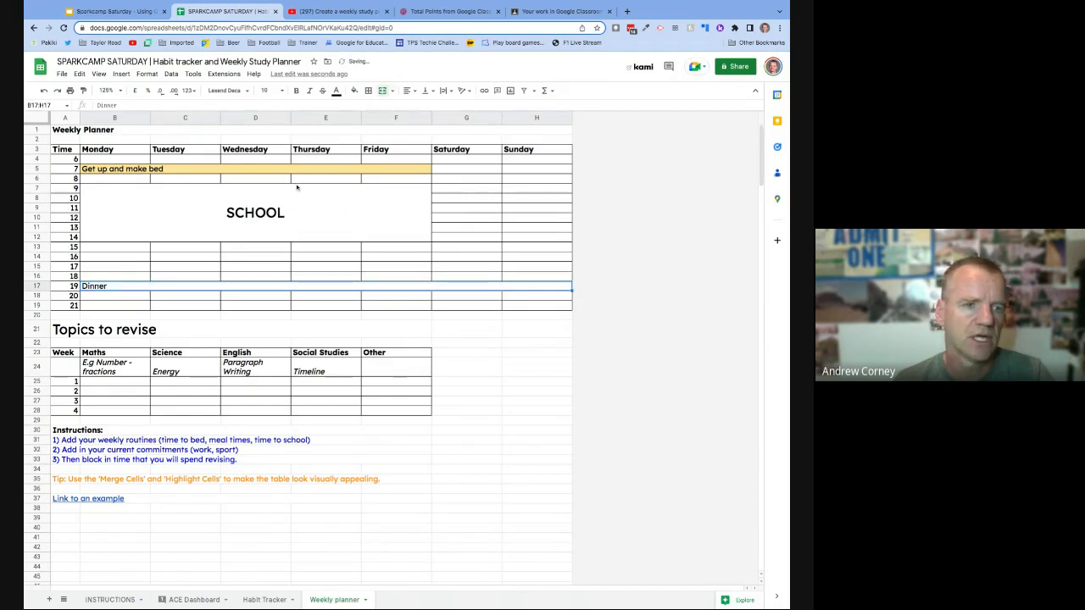
{"action": "left_click", "coordinate": [352, 91]}
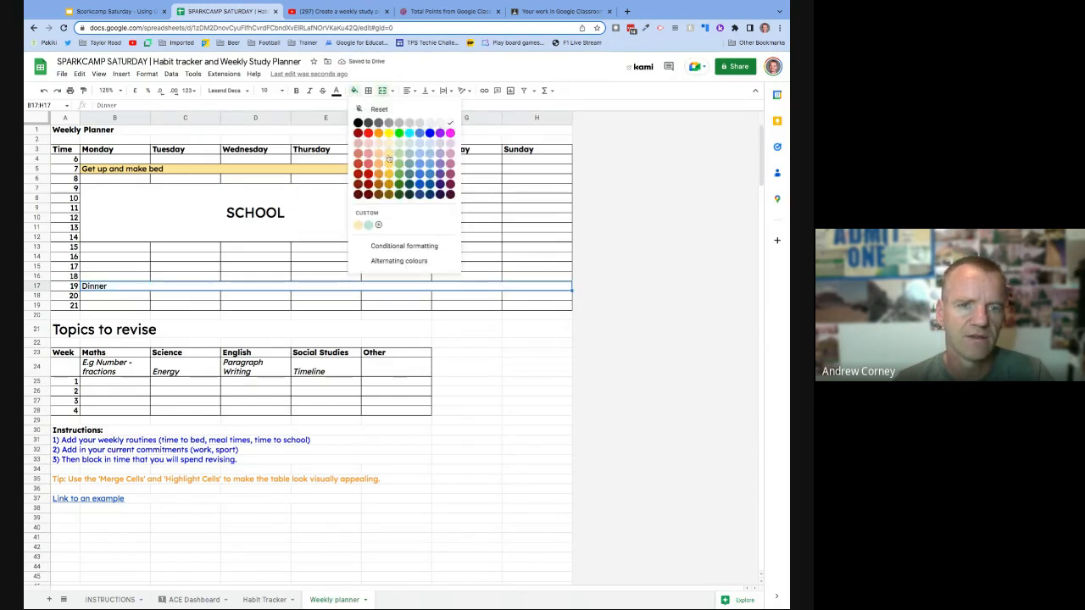
{"action": "left_click", "coordinate": [388, 154]}
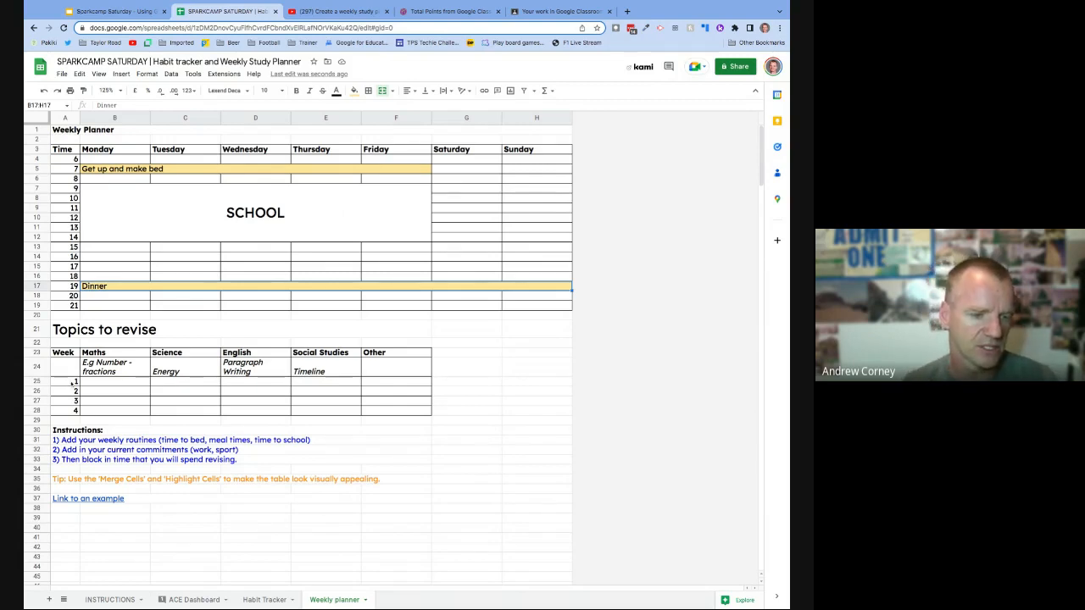
- Select Tuesday's slots from 16 to 18 and enter "Basketball" in the 16 slot
{"action": "left_click", "coordinate": [171, 259]}
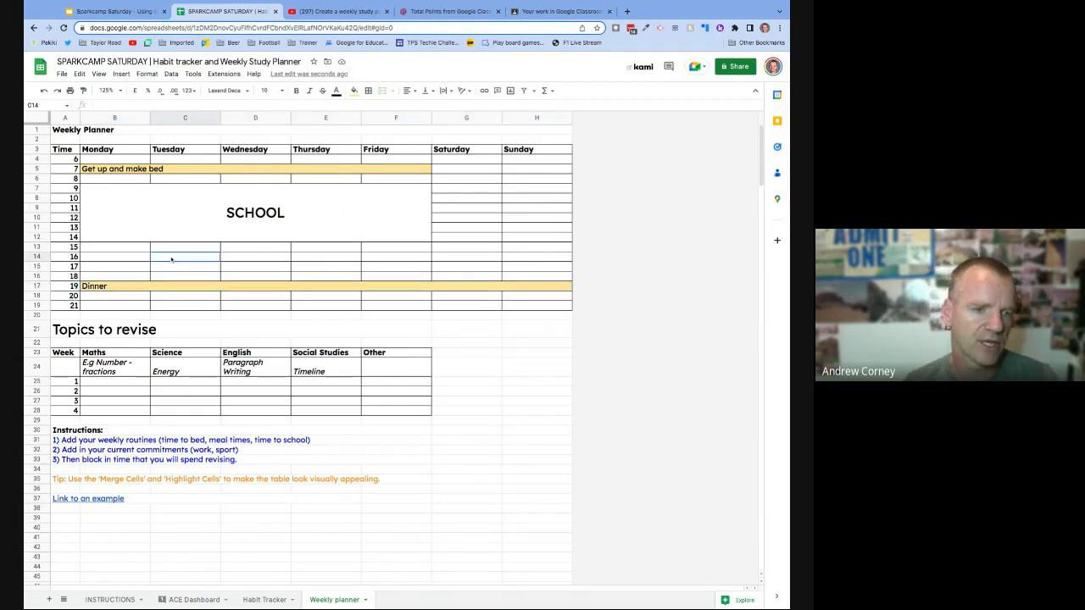
{"action": "key", "text": "shift+Down"}
{"action": "key", "text": "shift+Down"}
{"action": "type", "text": "B"}
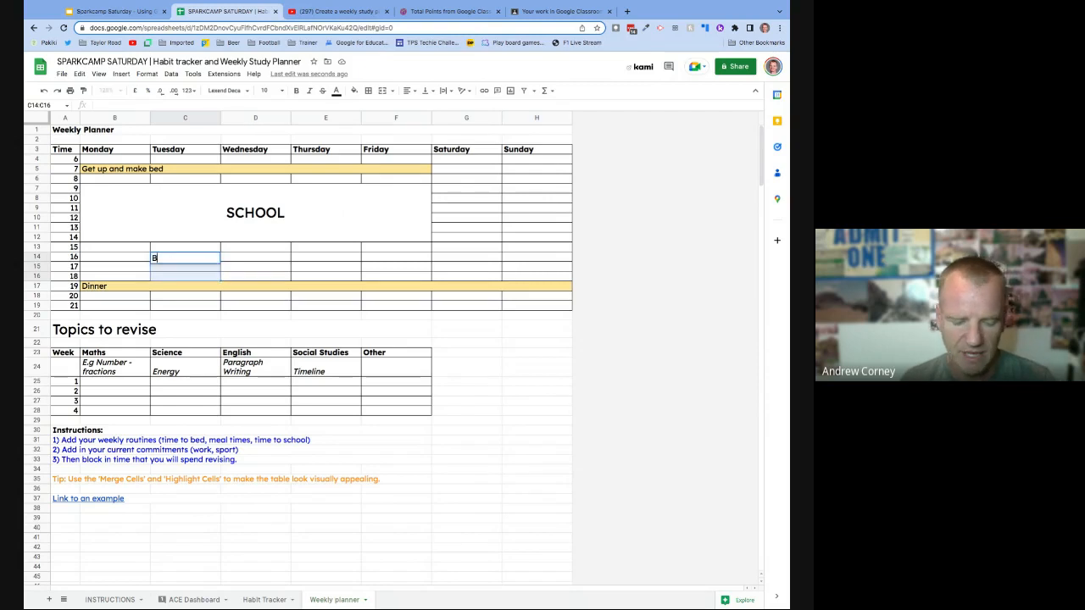
{"action": "type", "text": "asketball"}
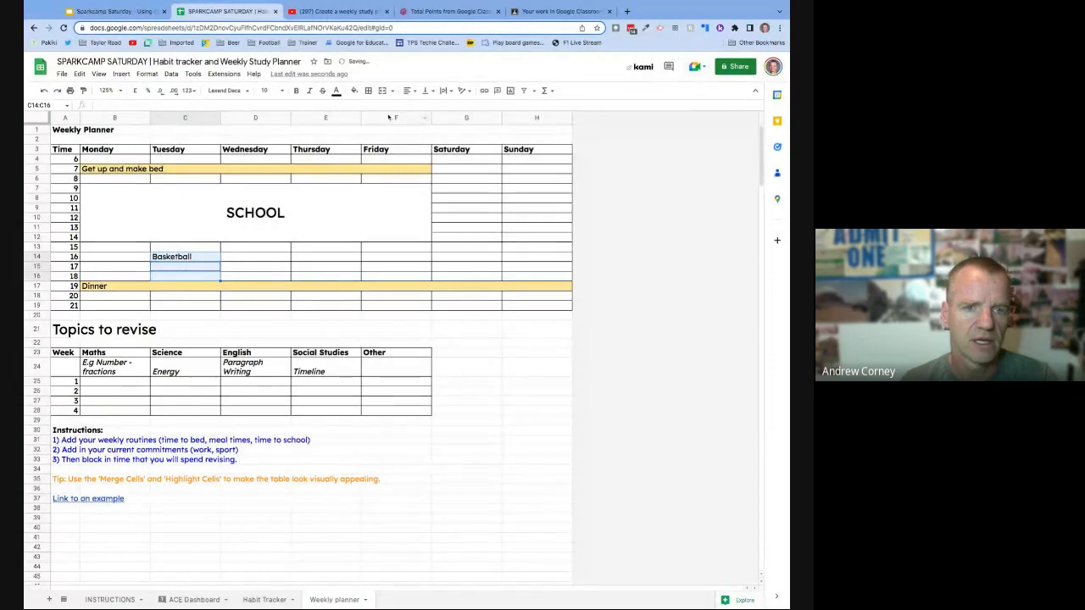
- Merge Tuesday's slots from 16 to 18 into one Basketball block
{"action": "left_click", "coordinate": [383, 91]}
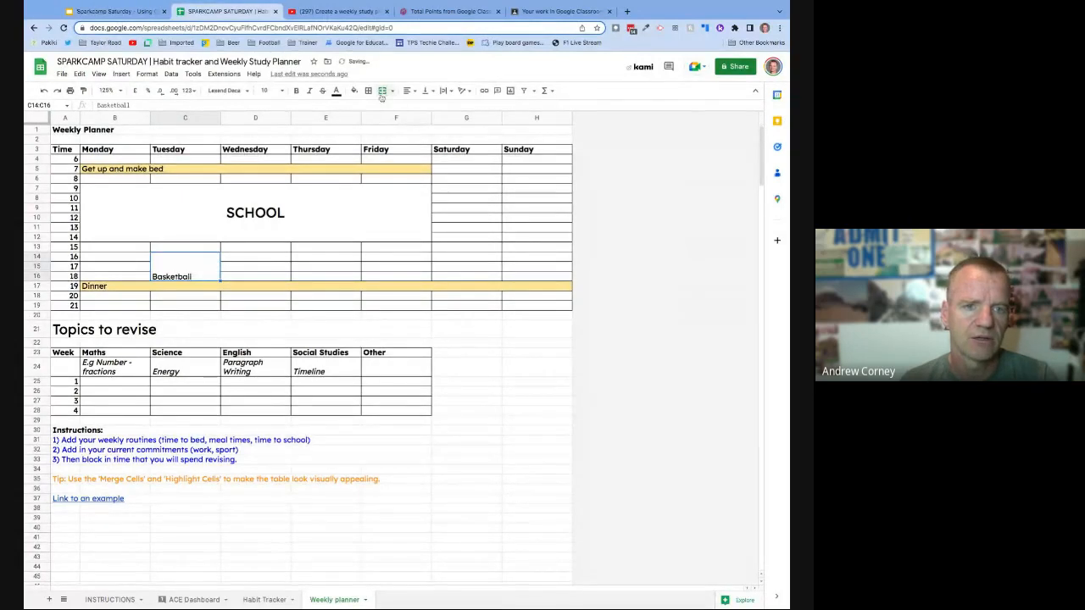
{"action": "left_click", "coordinate": [381, 92]}
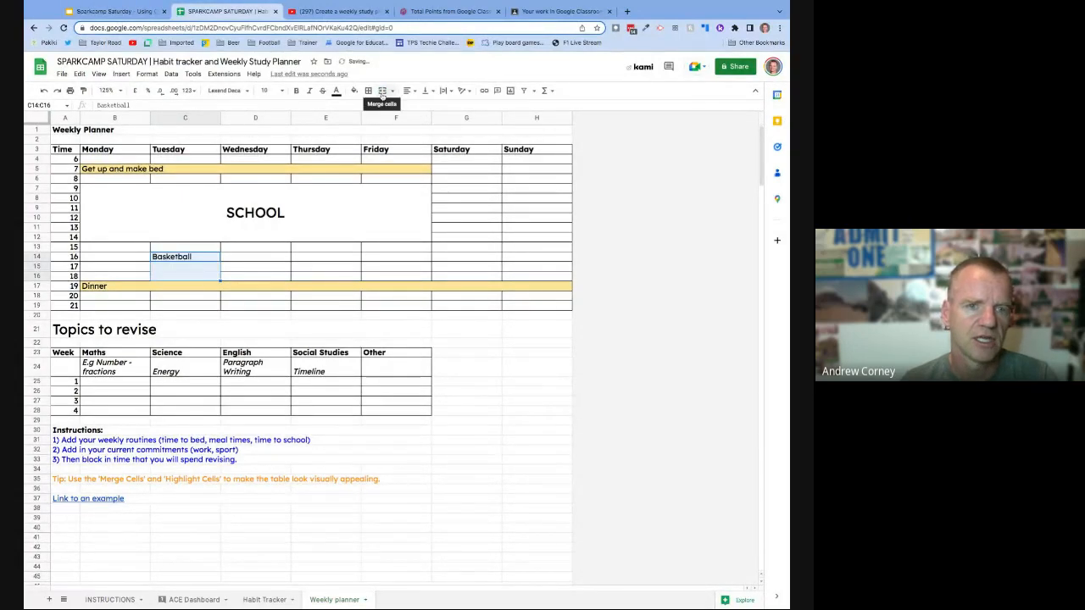
{"action": "left_click", "coordinate": [381, 92]}
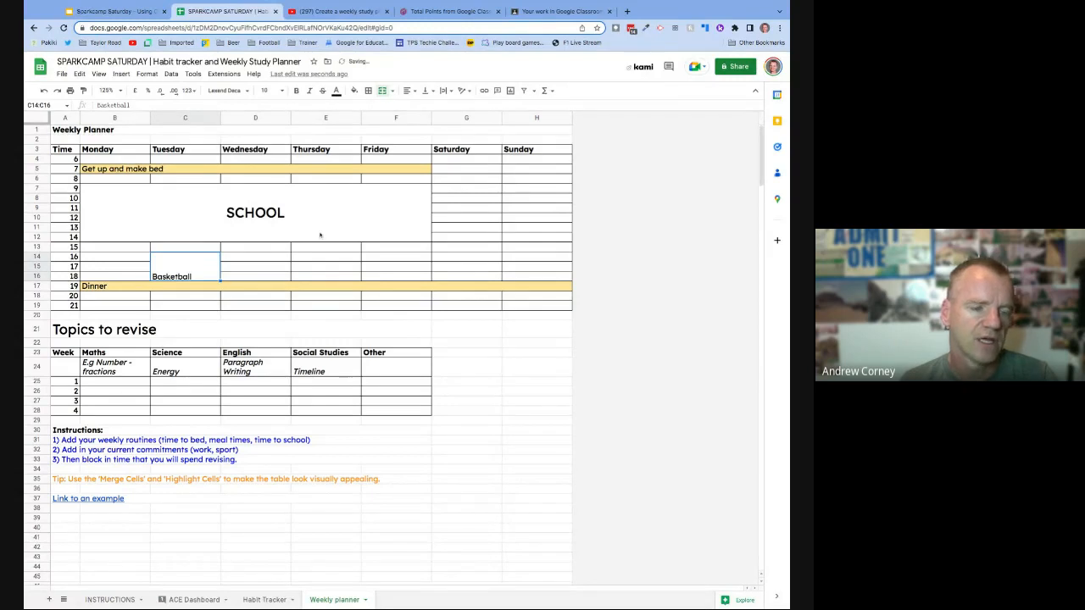
- Review the free after-school slots and the Topics to revise table, and preview the linked example planner
{"action": "left_click", "coordinate": [91, 247]}
{"action": "left_click", "coordinate": [344, 244]}
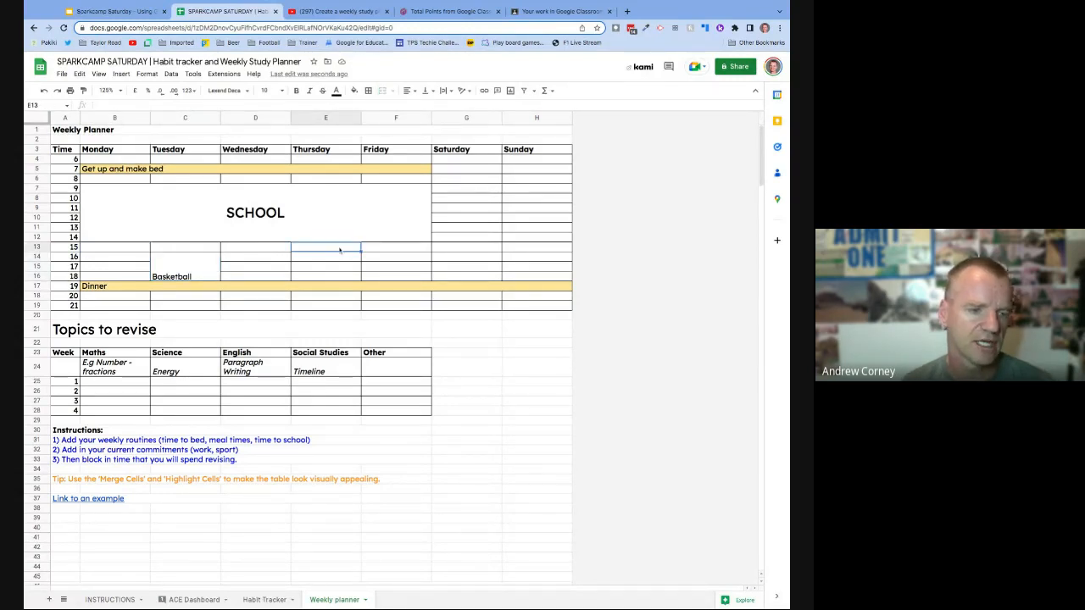
{"action": "left_click_drag", "start_coordinate": [60, 354], "coordinate": [356, 412]}
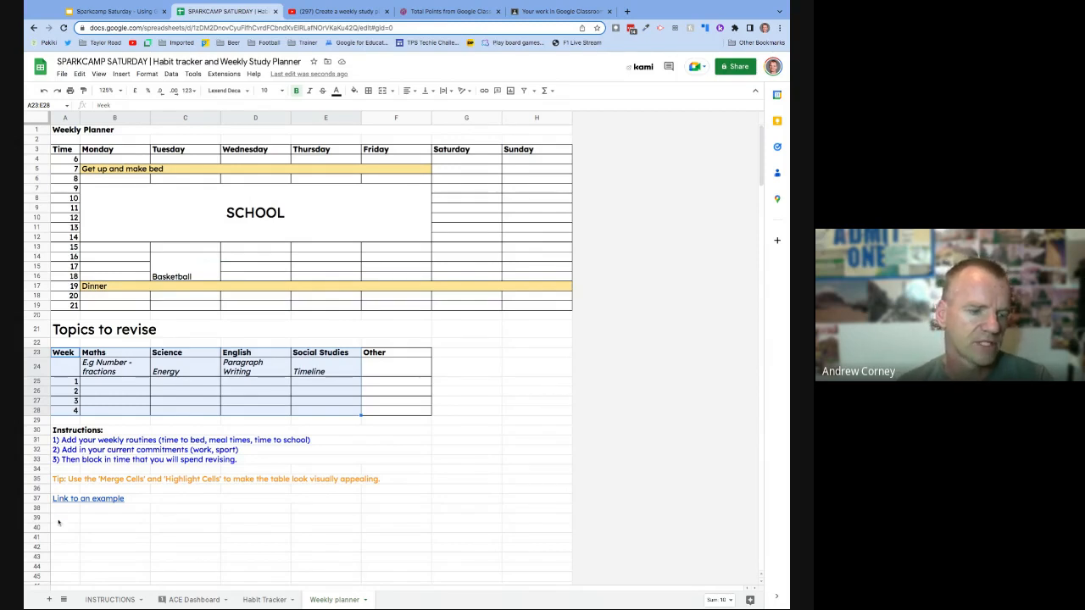
{"action": "left_click", "coordinate": [59, 501]}
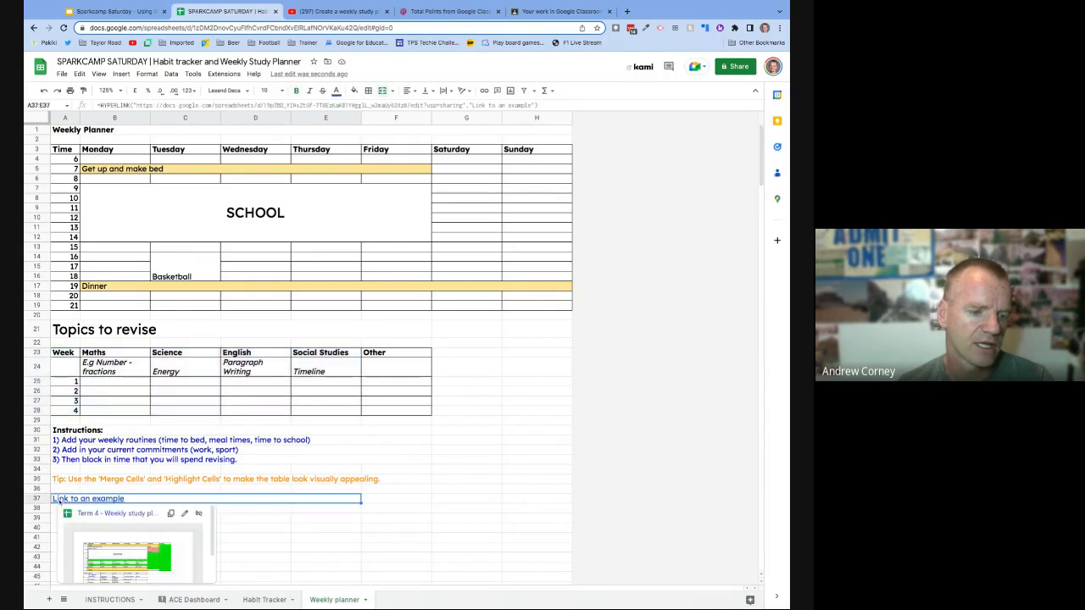
{"action": "scroll", "coordinate": [95, 549], "scroll_direction": "down", "scroll_amount": 3}
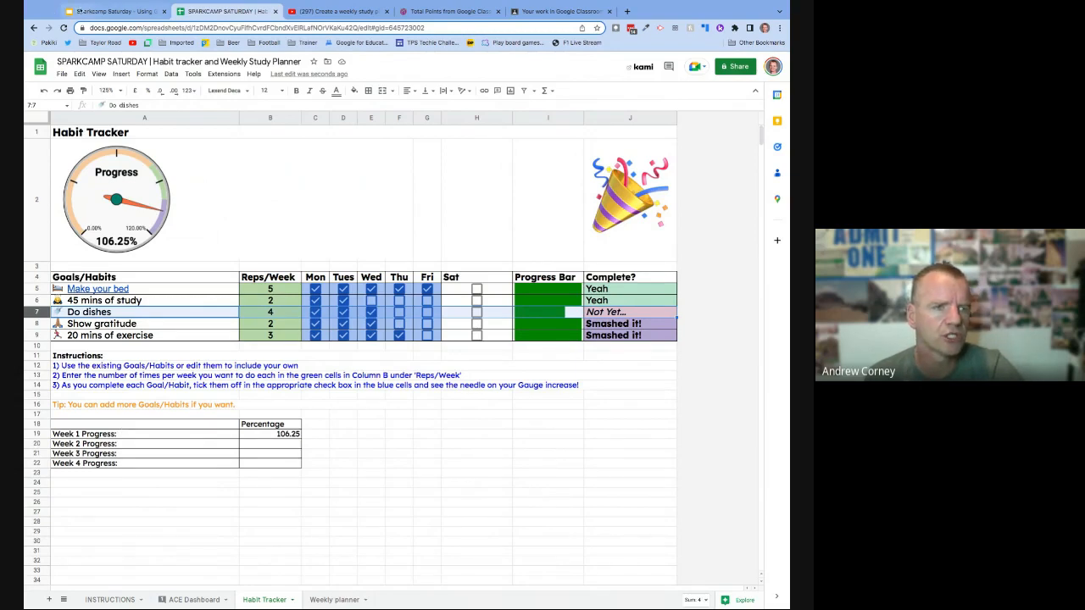
- Check the Resources slide in Google Slides and read the "Total Points from Google Classroom" article through to the suggested level-up scale
{"action": "left_click", "coordinate": [99, 12]}
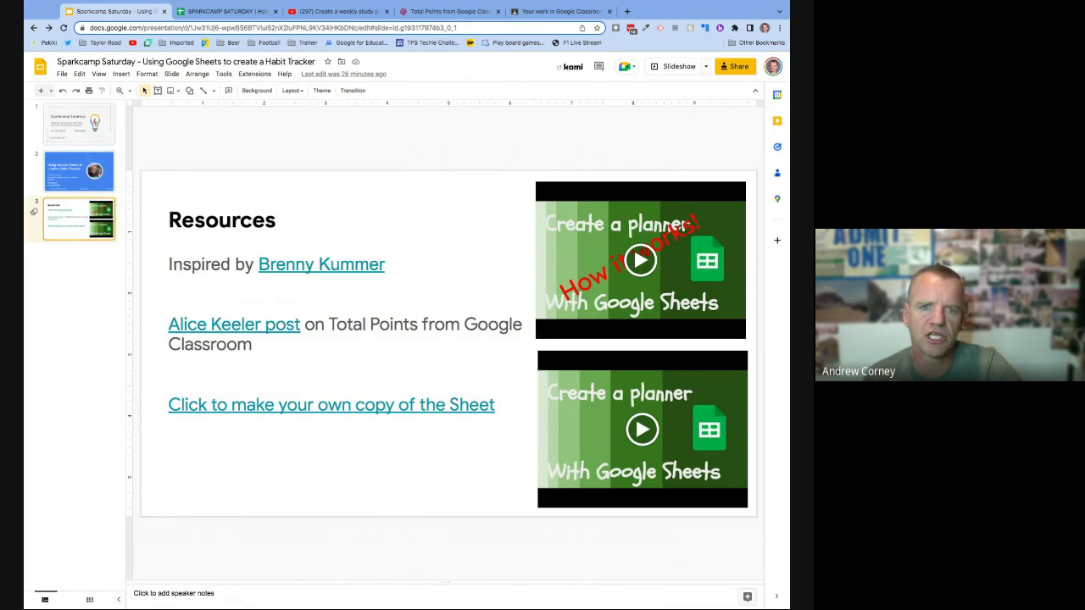
{"action": "left_click", "coordinate": [441, 12]}
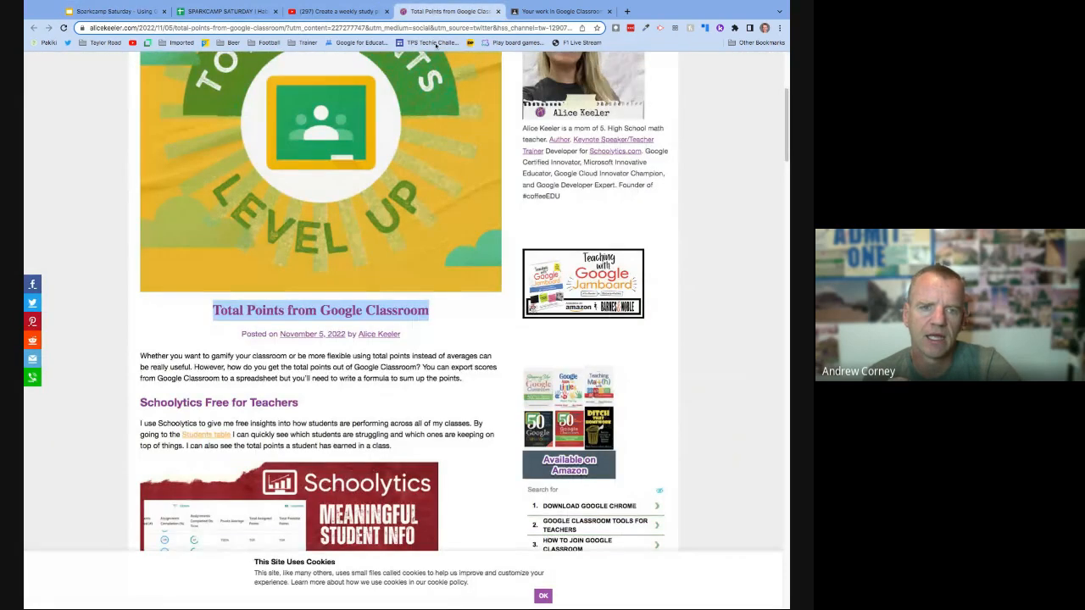
{"action": "scroll", "coordinate": [408, 214], "scroll_direction": "up", "scroll_amount": 5}
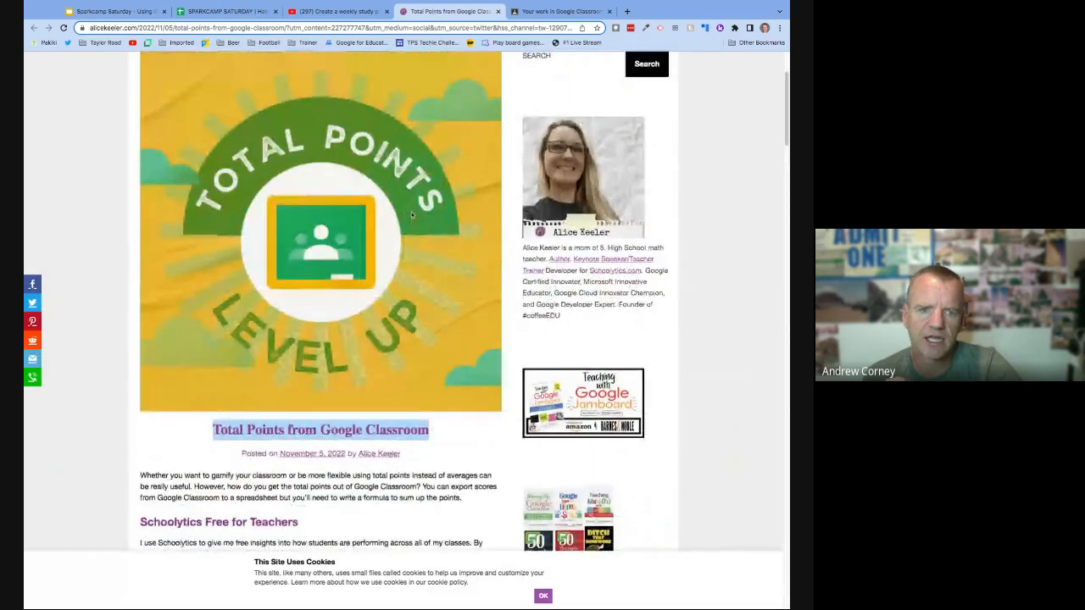
{"action": "scroll", "coordinate": [409, 214], "scroll_direction": "down", "scroll_amount": 1}
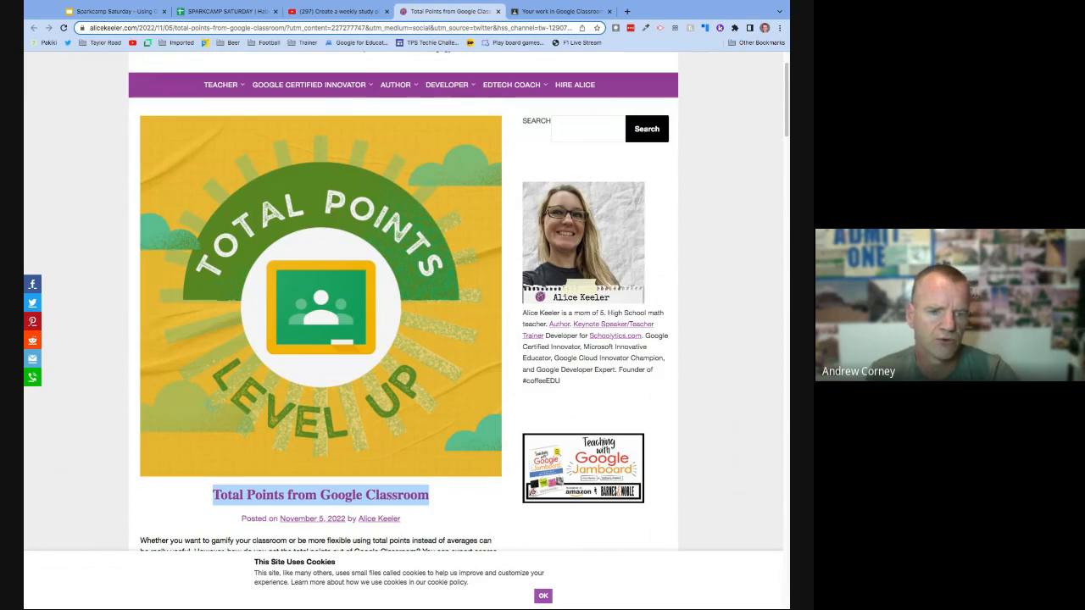
{"action": "scroll", "coordinate": [181, 347], "scroll_direction": "down", "scroll_amount": 1}
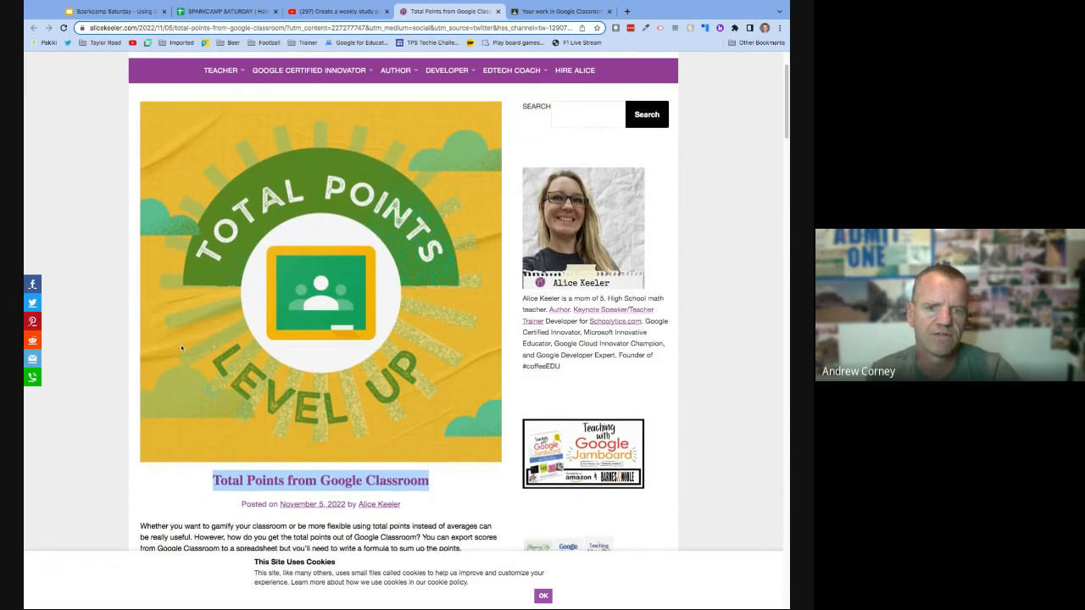
{"action": "scroll", "coordinate": [182, 339], "scroll_direction": "down", "scroll_amount": 4}
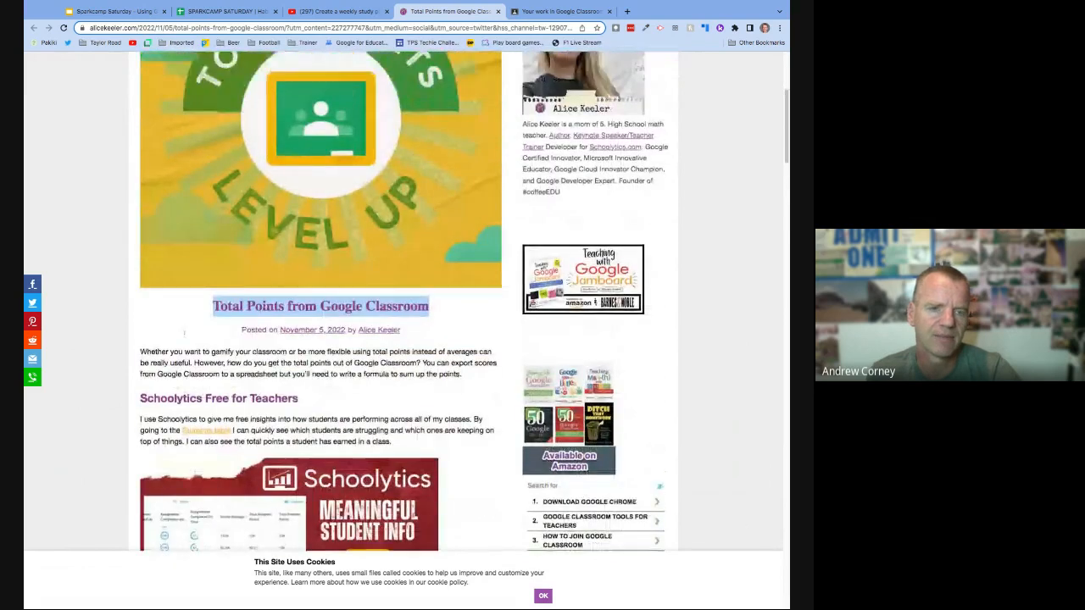
{"action": "scroll", "coordinate": [184, 334], "scroll_direction": "up", "scroll_amount": 1}
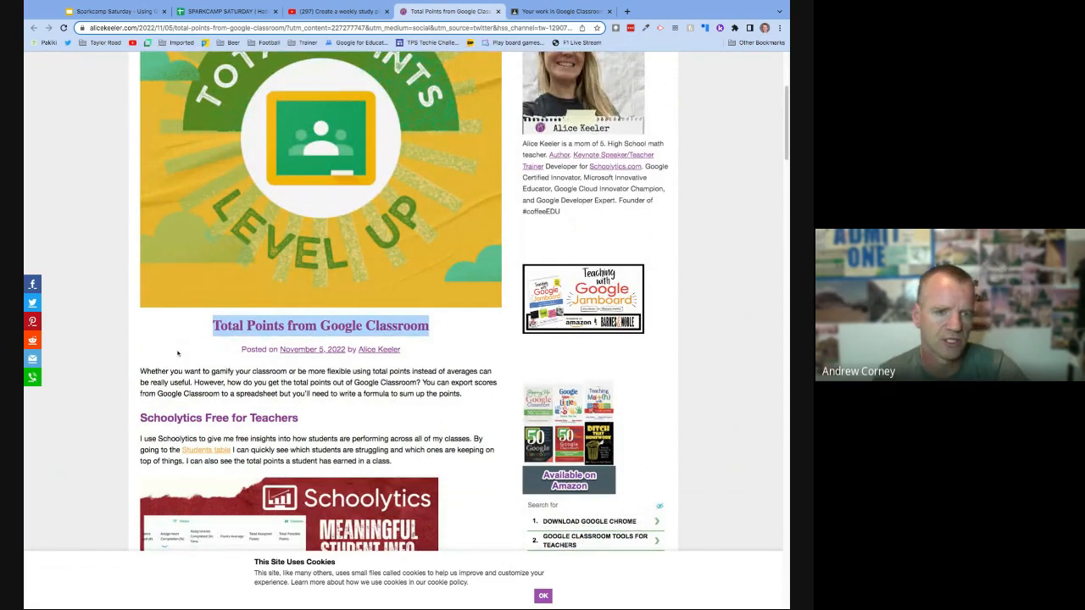
{"action": "scroll", "coordinate": [179, 356], "scroll_direction": "down", "scroll_amount": 3}
{"action": "scroll", "coordinate": [177, 353], "scroll_direction": "down", "scroll_amount": 4}
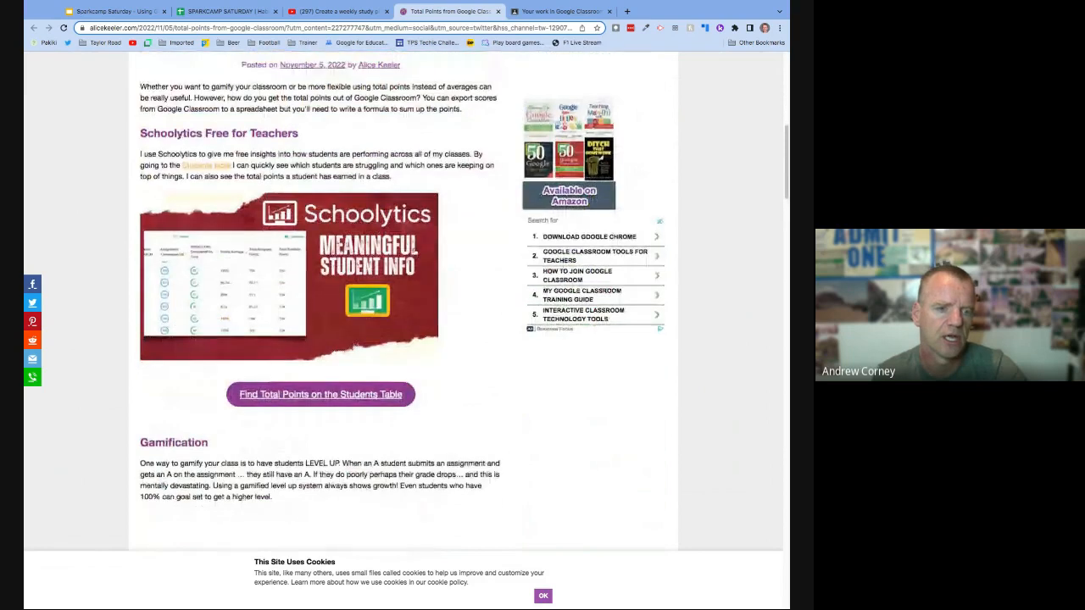
{"action": "scroll", "coordinate": [121, 384], "scroll_direction": "down", "scroll_amount": 4}
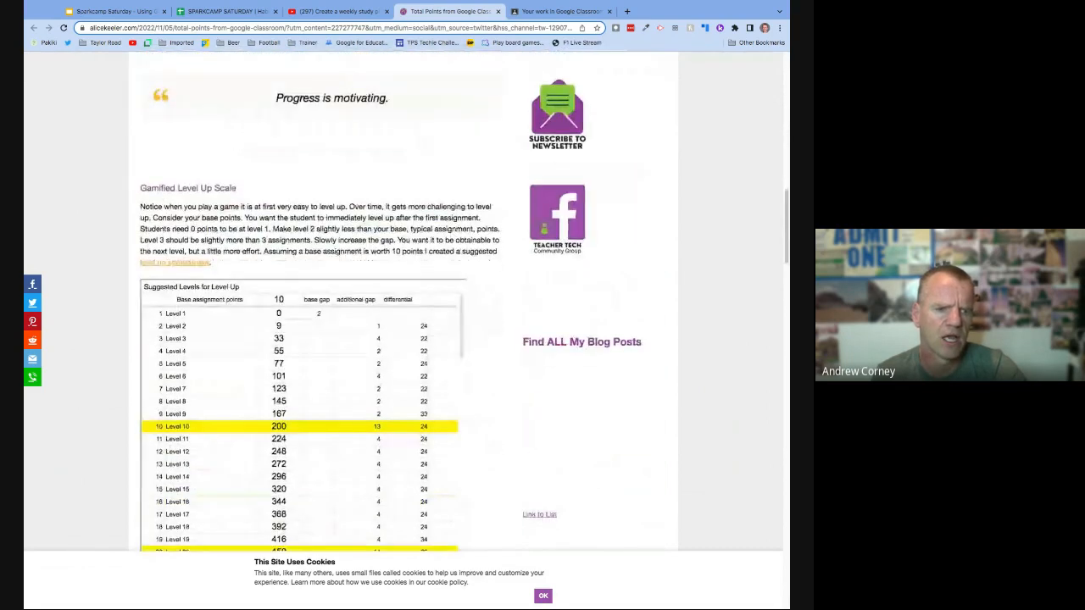